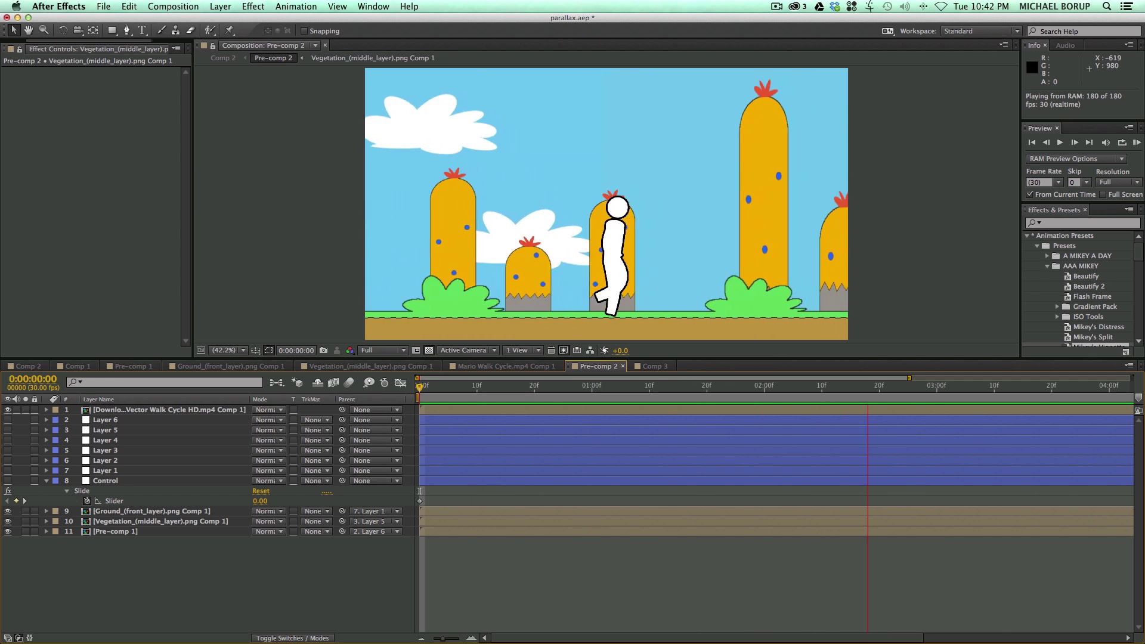
- In Safari, scroll the Parallax scrolling article to its Example section and view the YouTube walk-cycle tab
key(super+Tab)
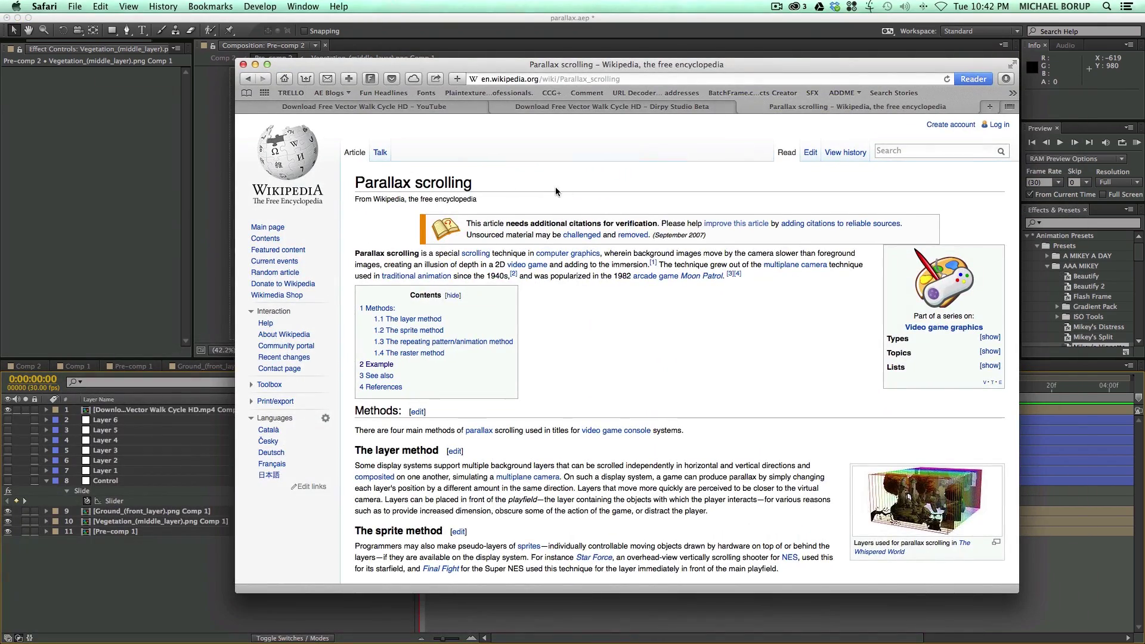
scroll(556, 191, down, 15)
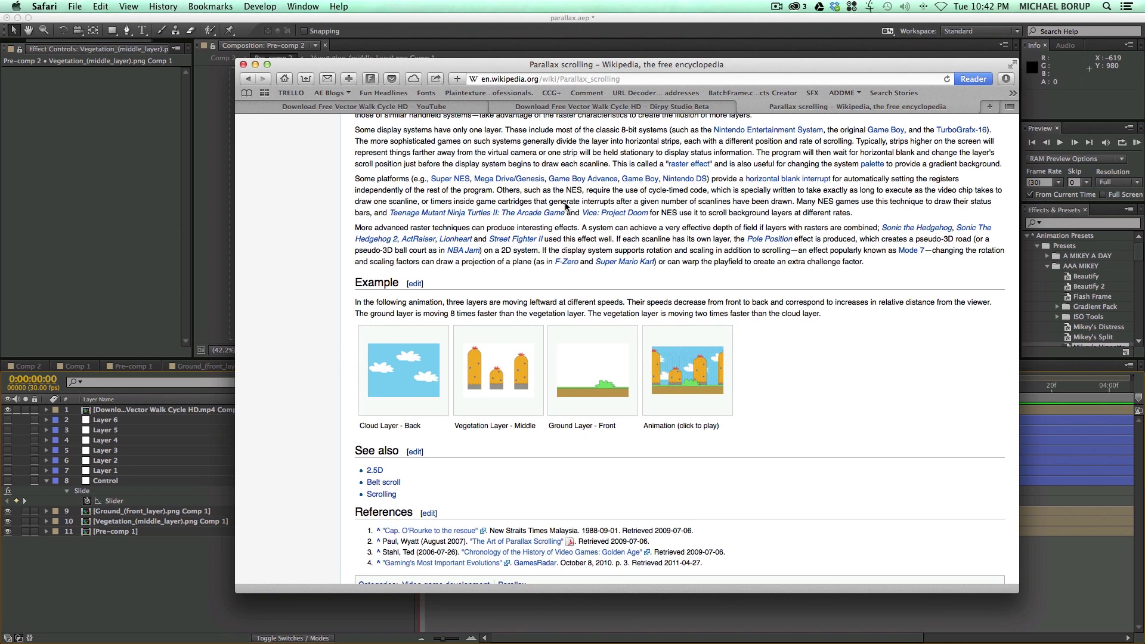
scroll(565, 207, down, 2)
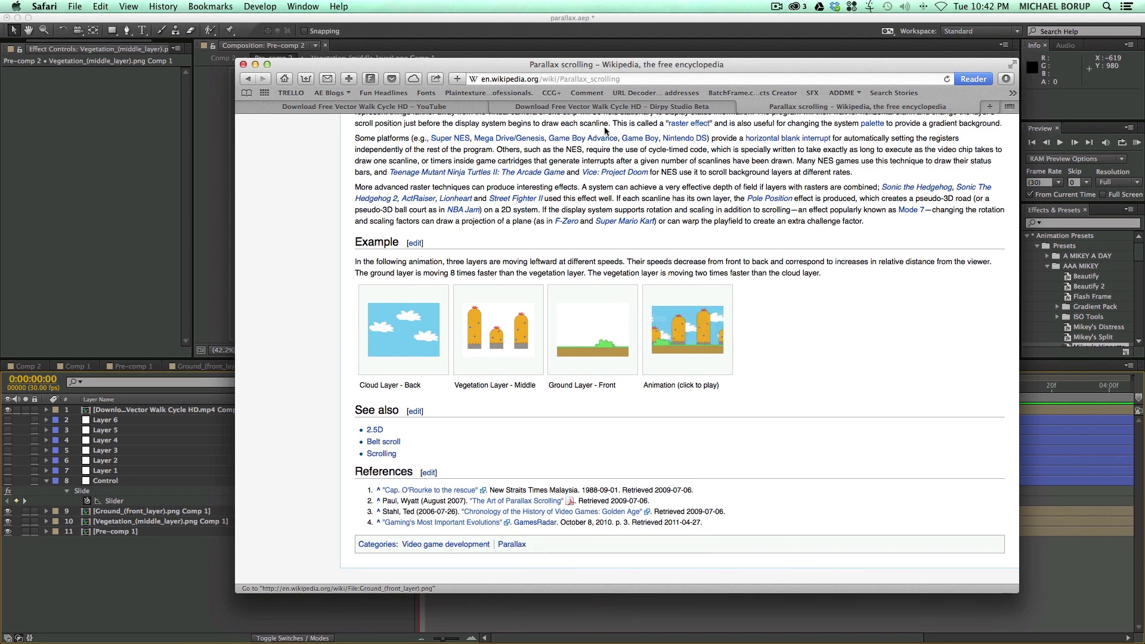
click(468, 107)
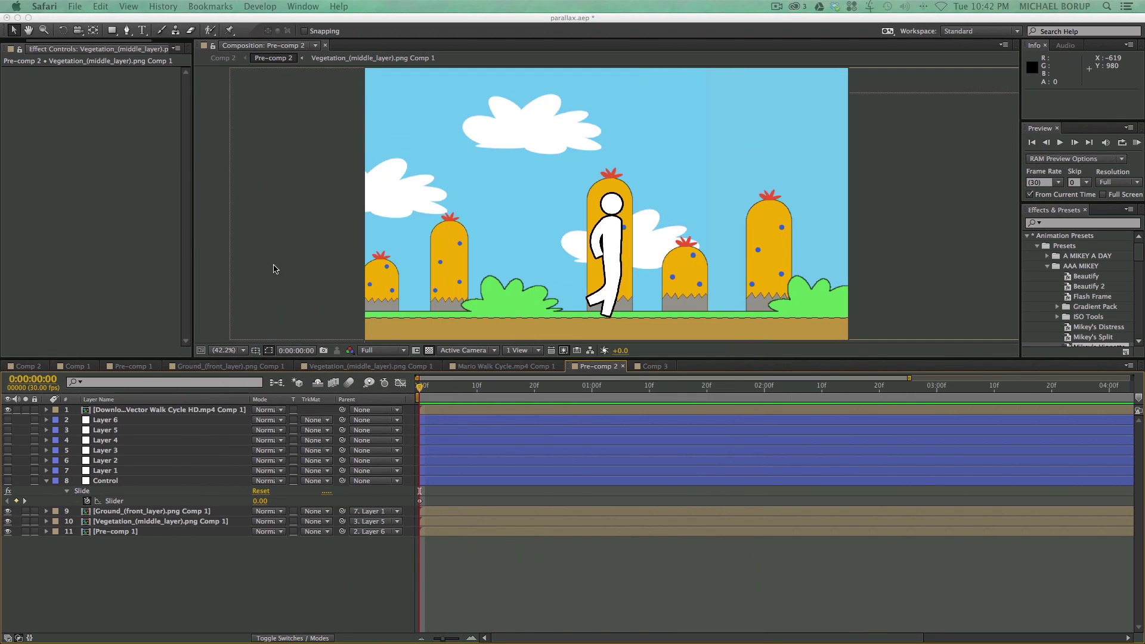
- Back in After Effects, play the existing scene and create a new composition named Para Walk
click(605, 624)
key(space)
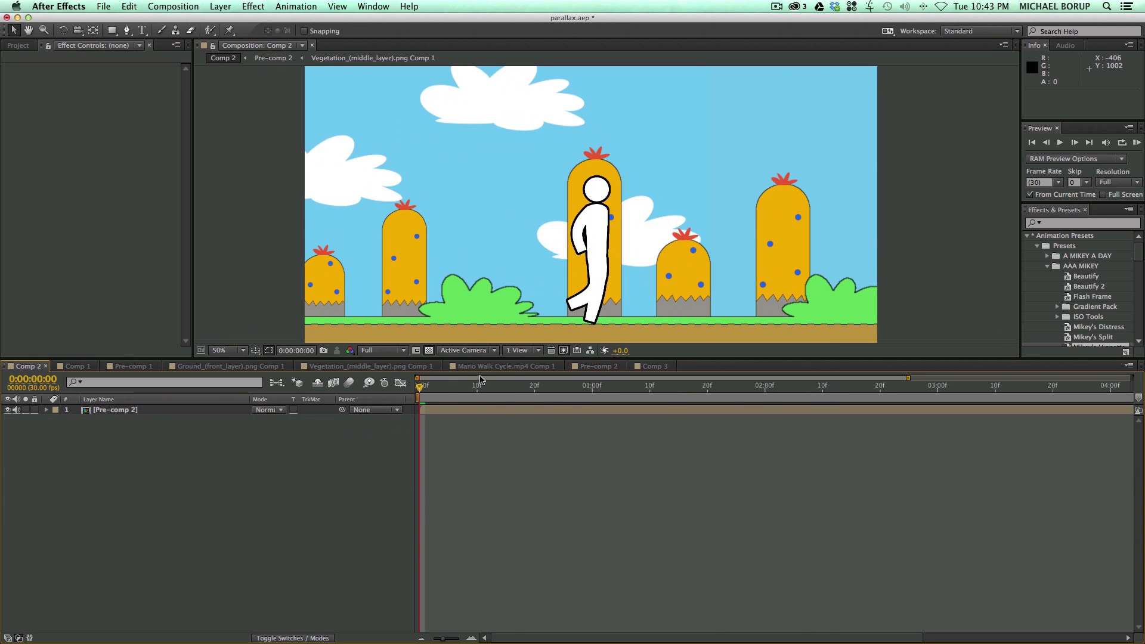
key(super+n)
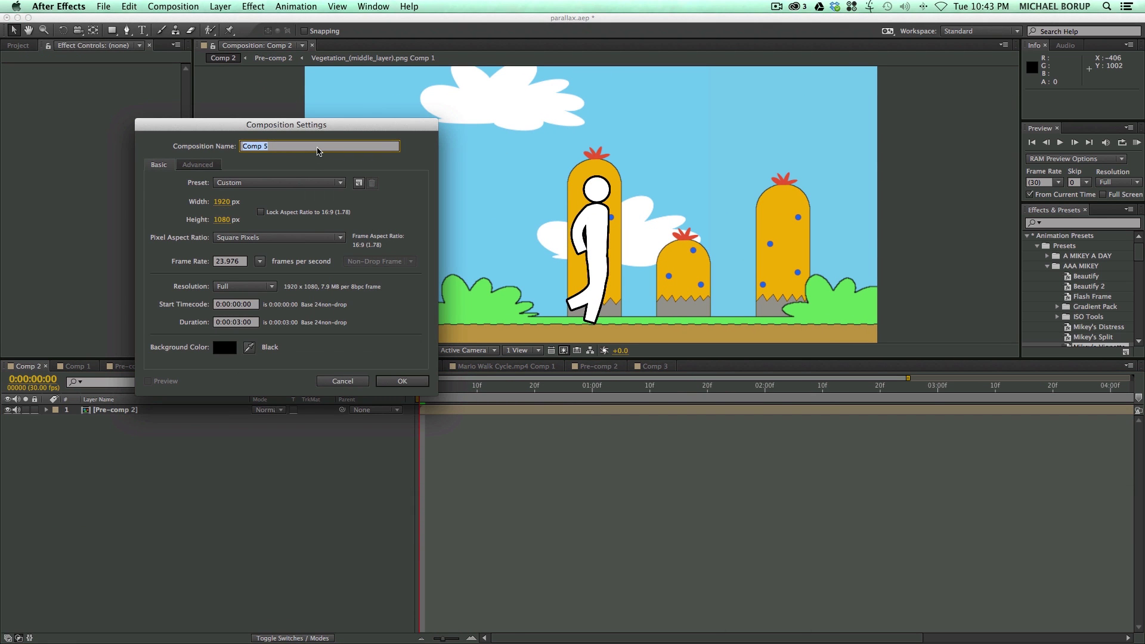
text(Para Walk)
key(Return)
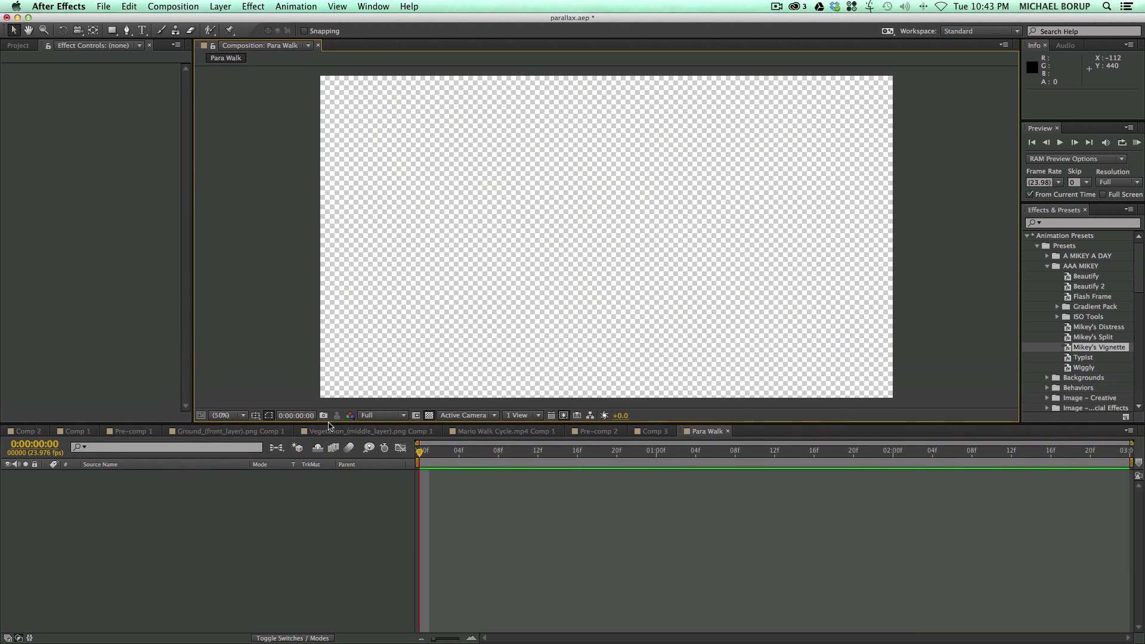
- Add the Vegetation_(middle_layer).png image from the Project panel to Para Walk
click(467, 496)
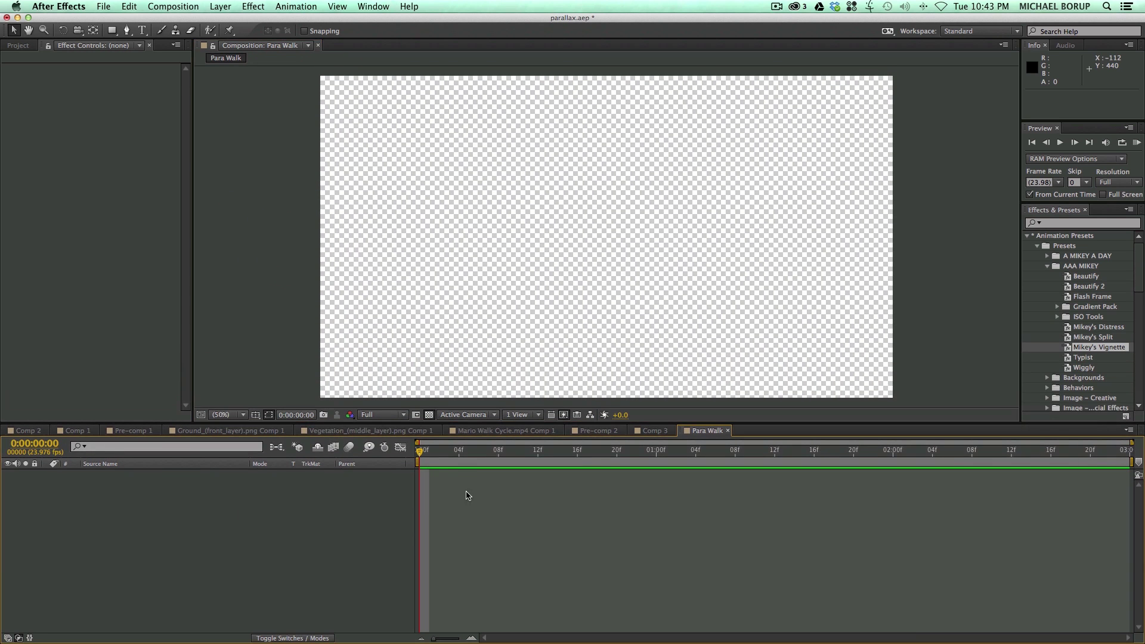
click(18, 46)
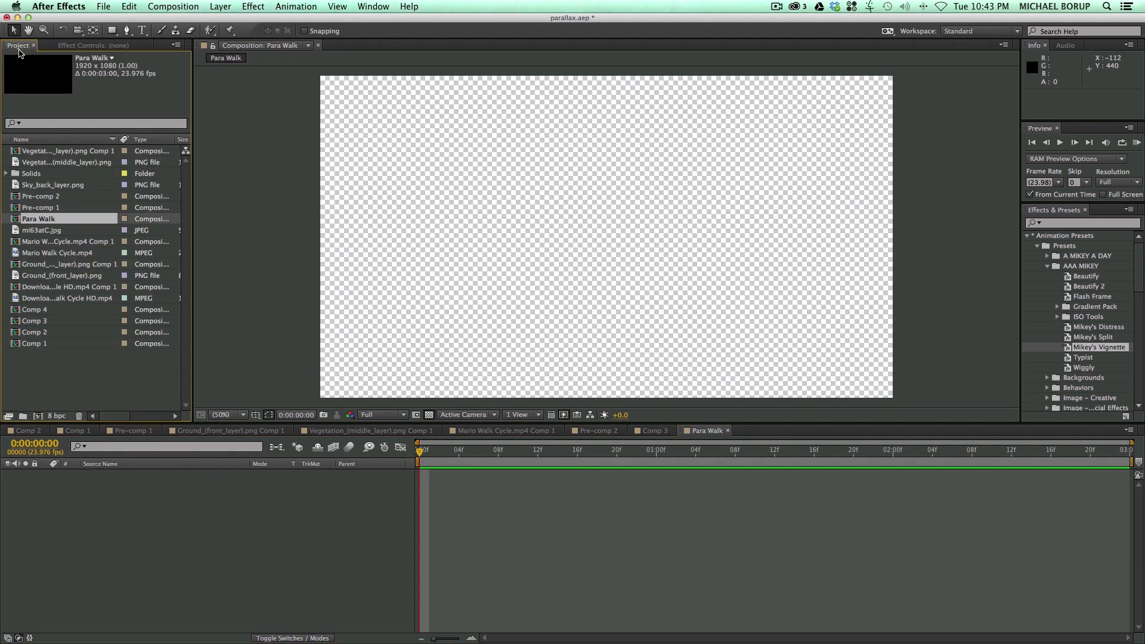
click(62, 161)
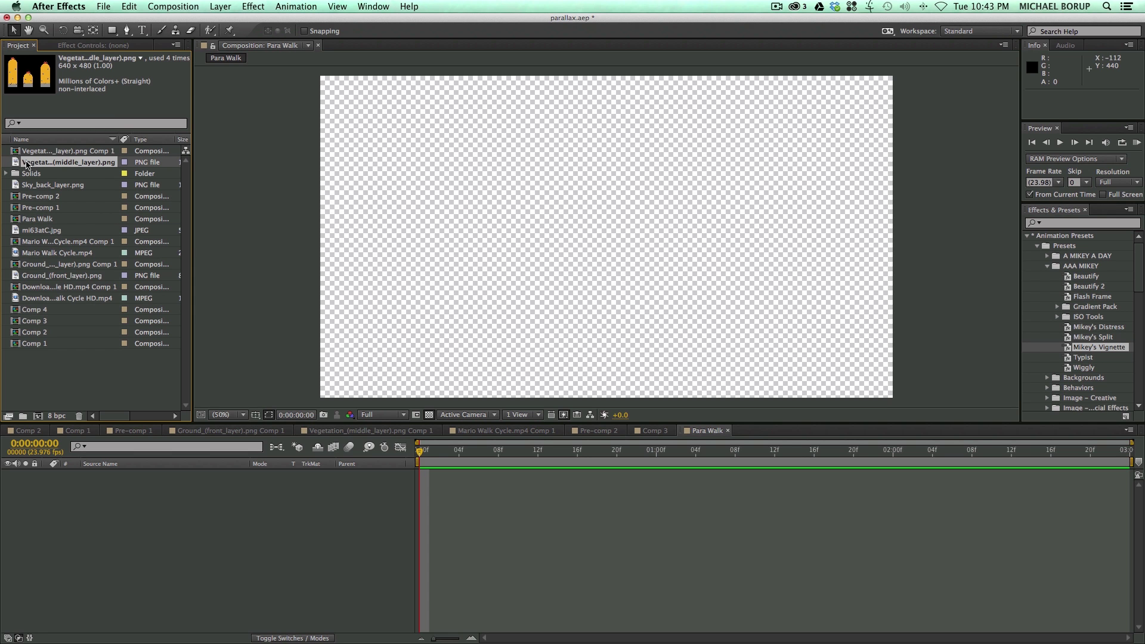
drag(27, 165, 608, 239)
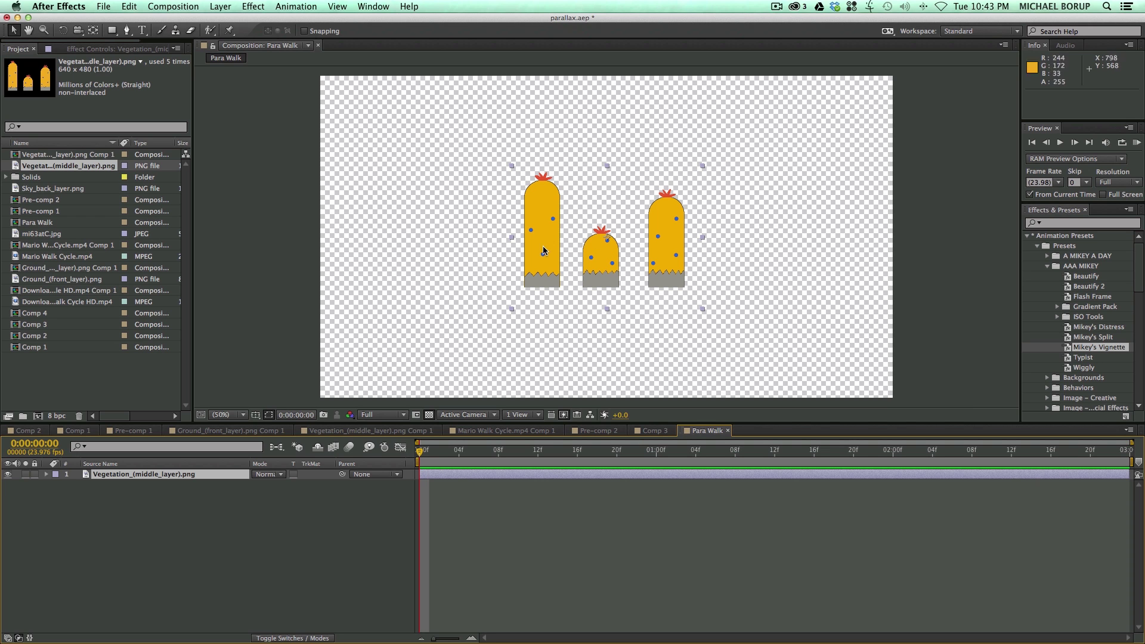
- Resize the Para Walk composition to 1280 × 720 in Composition Settings
right_click(252, 232)
click(272, 252)
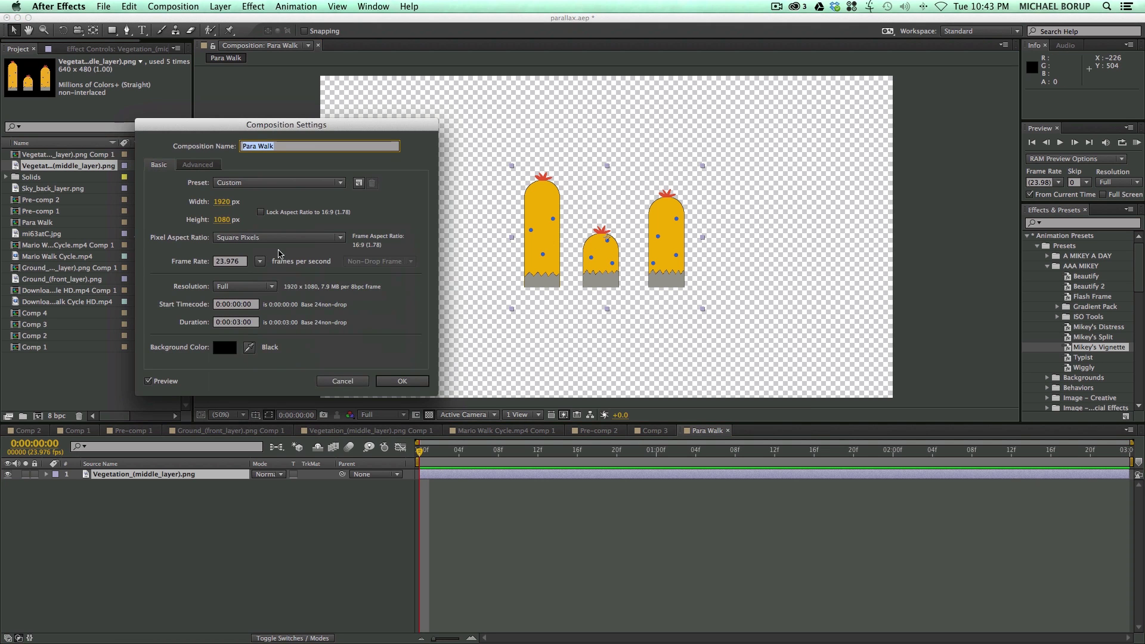
click(225, 203)
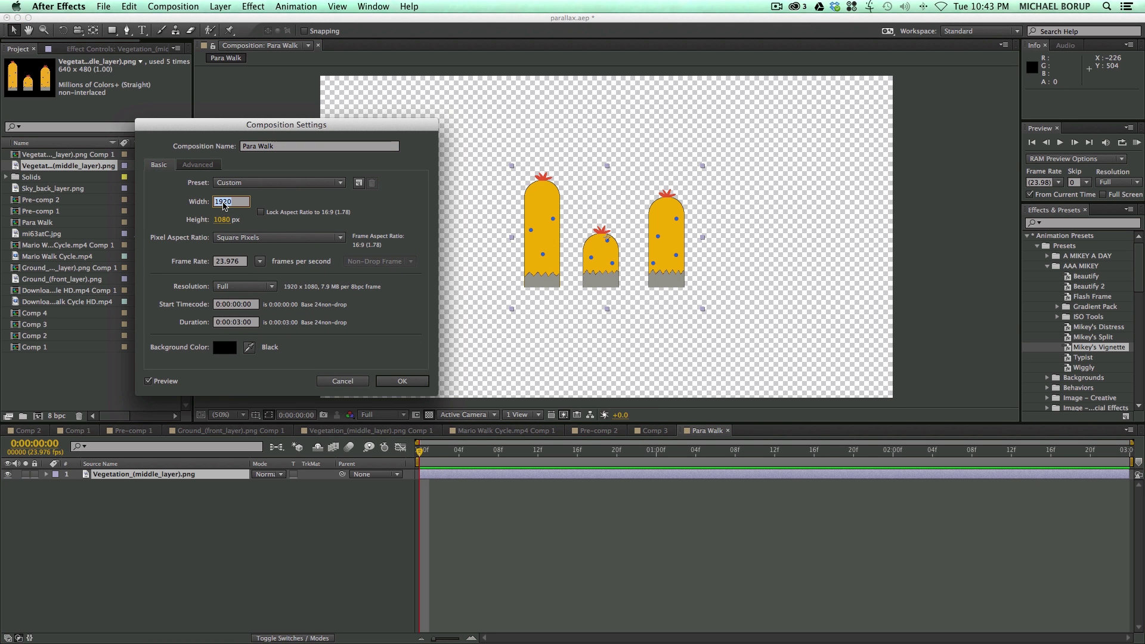
text(1280)
key(Tab)
text(720)
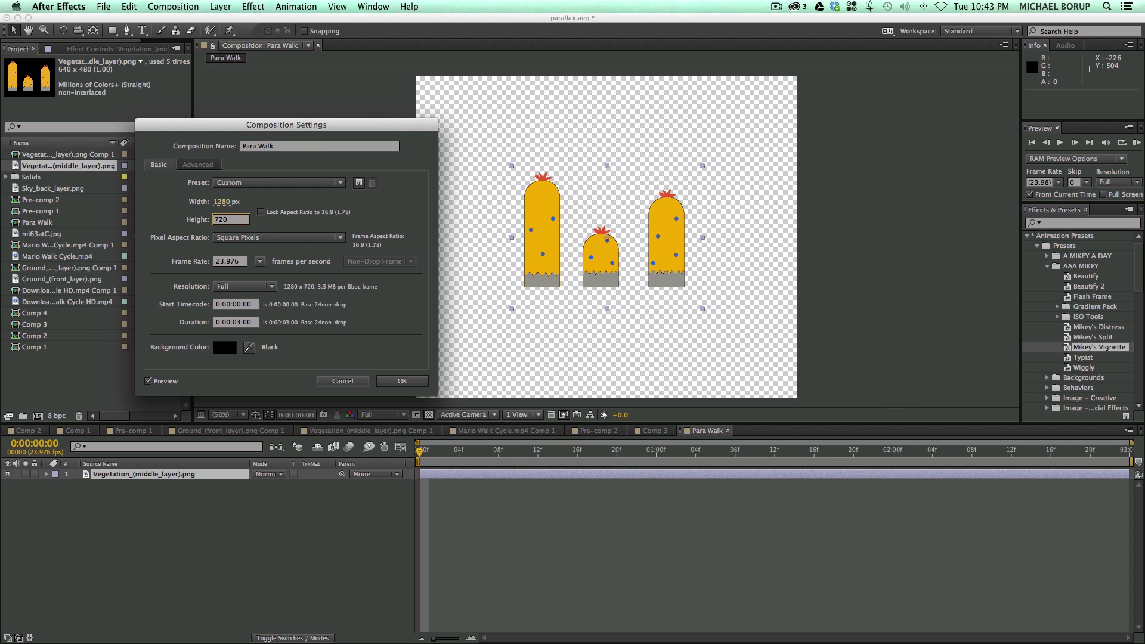
key(Return)
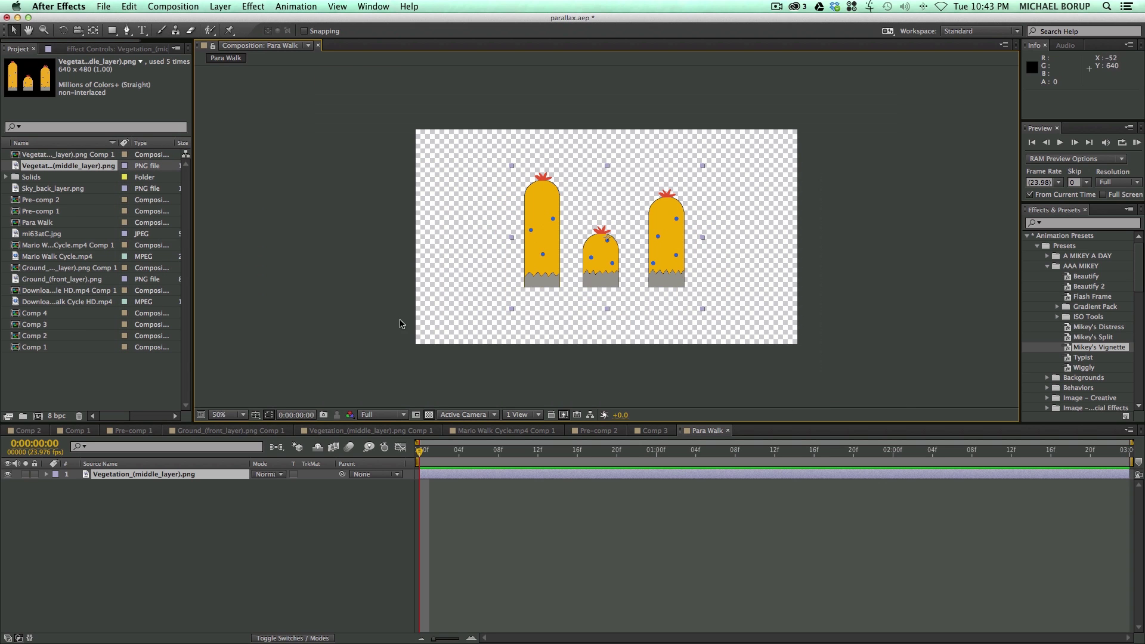
- Fit the viewer, add the Sky, Ground and walk cycle video to Para Walk, and hide the walker
click(224, 415)
click(237, 424)
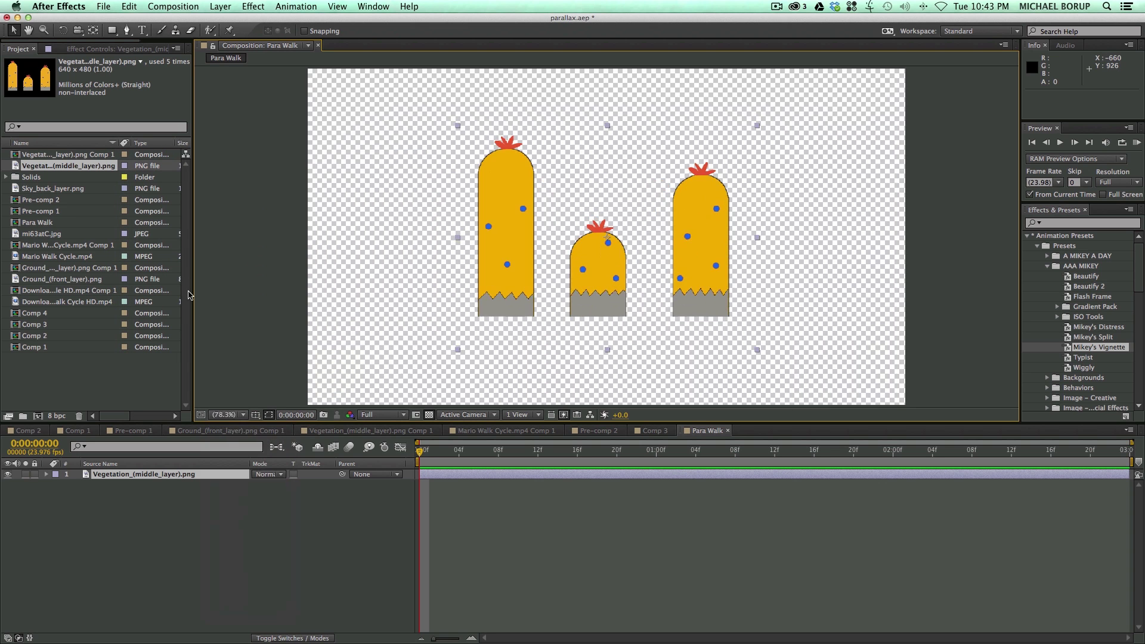
click(41, 190)
drag(15, 190, 605, 245)
click(51, 235)
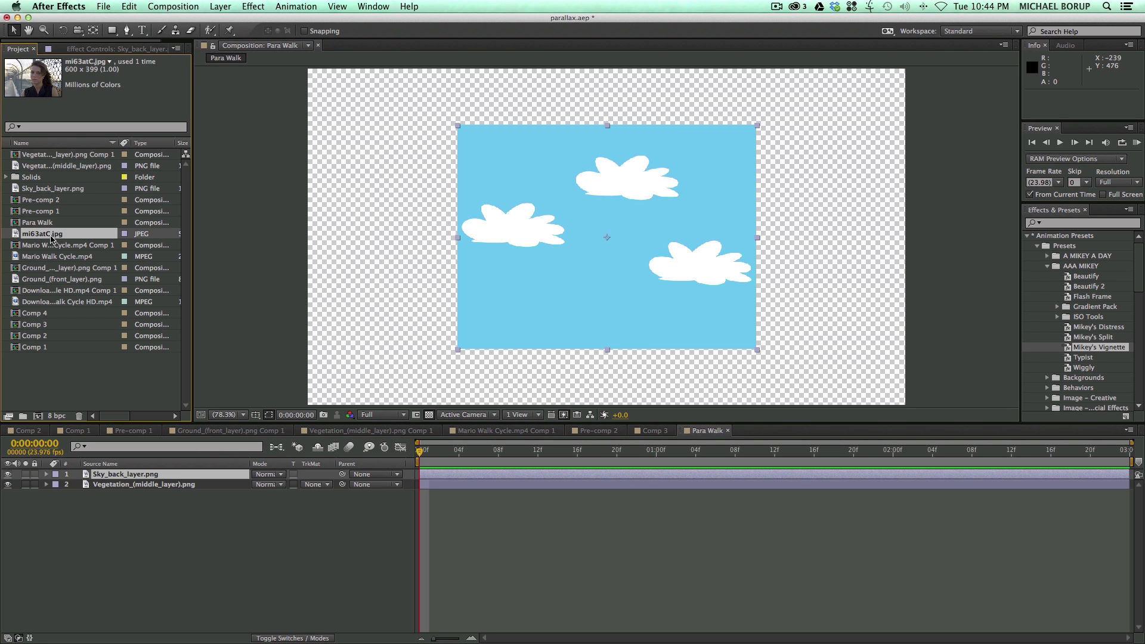
click(43, 268)
drag(46, 281, 607, 237)
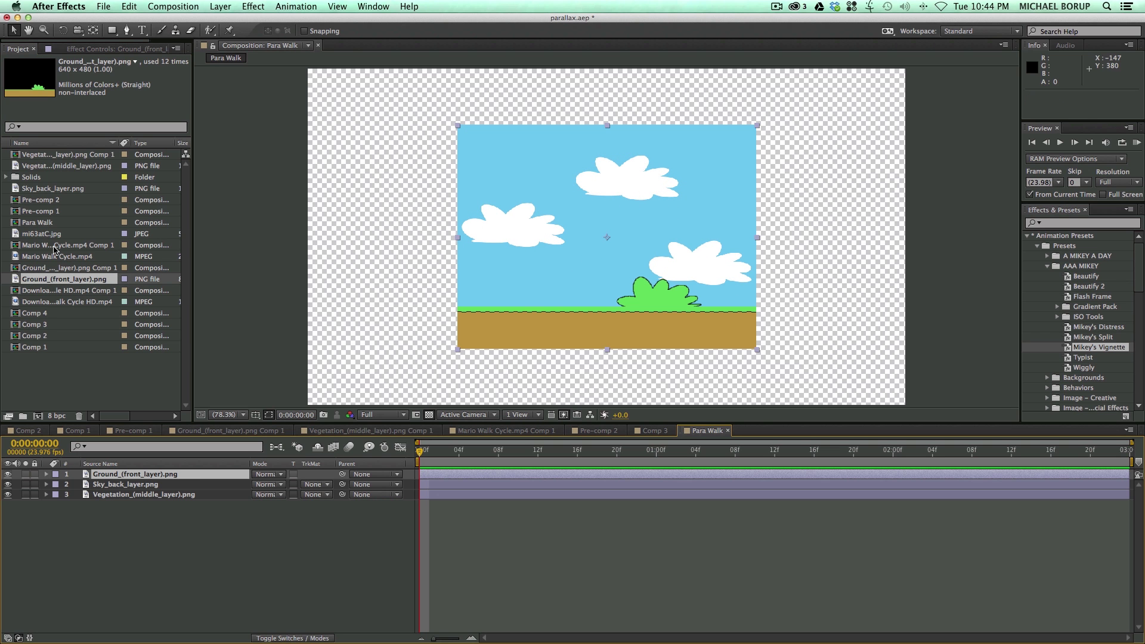
click(44, 302)
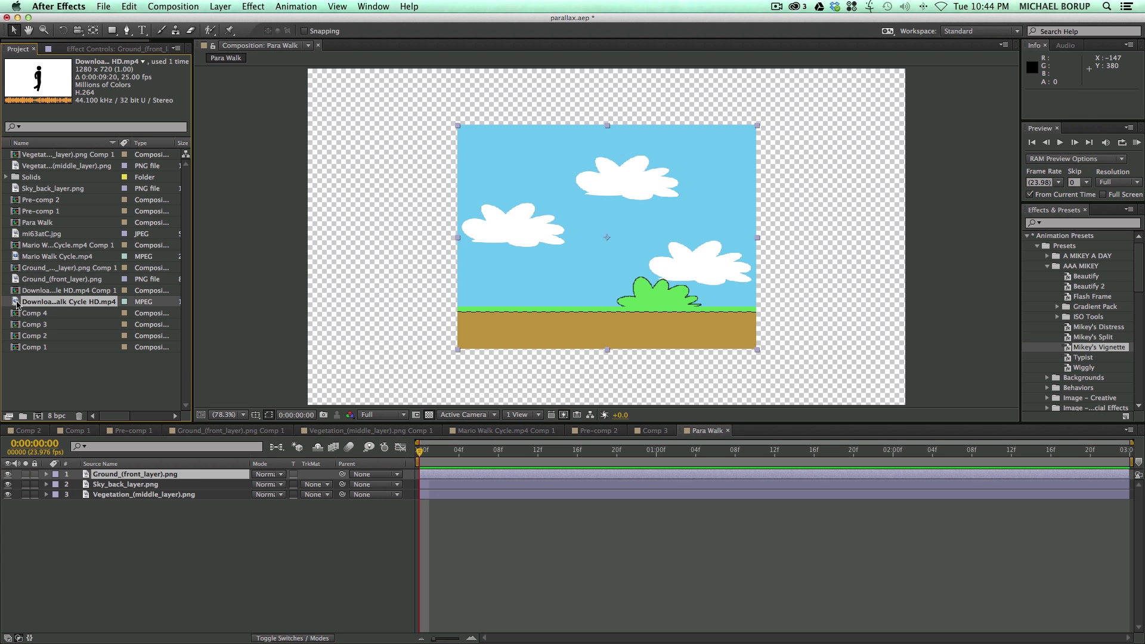
drag(16, 304, 623, 237)
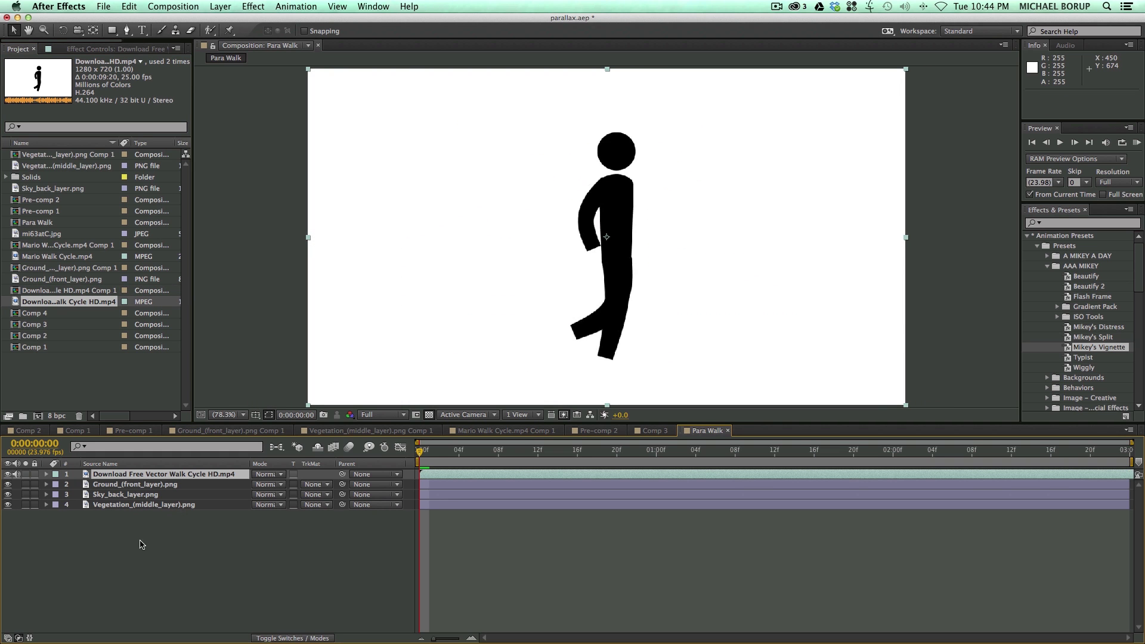
click(141, 520)
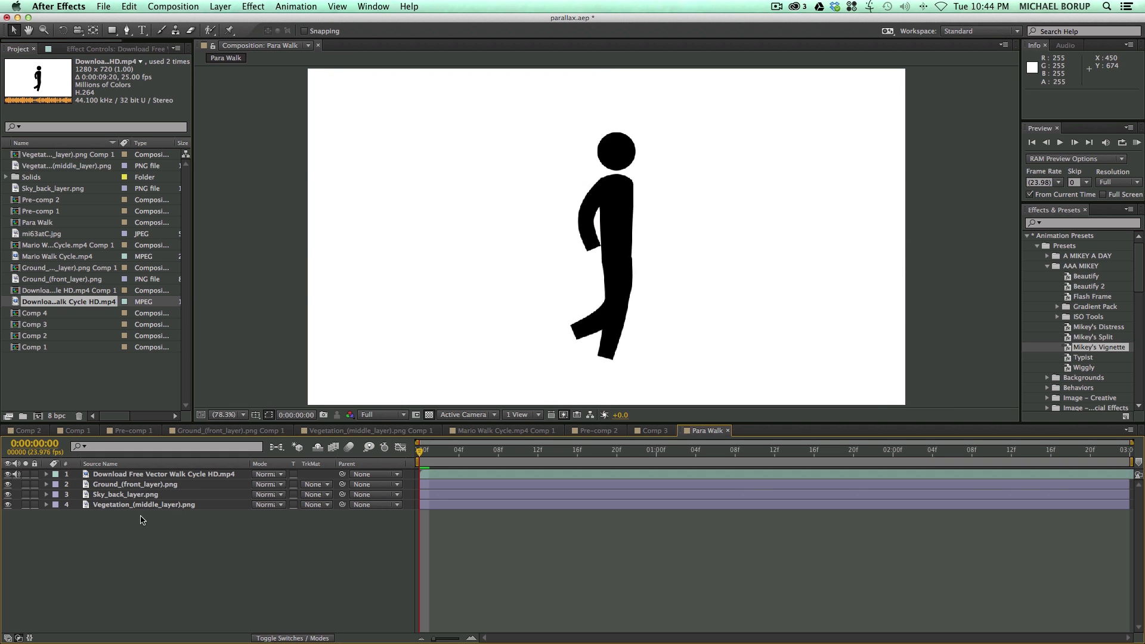
click(8, 474)
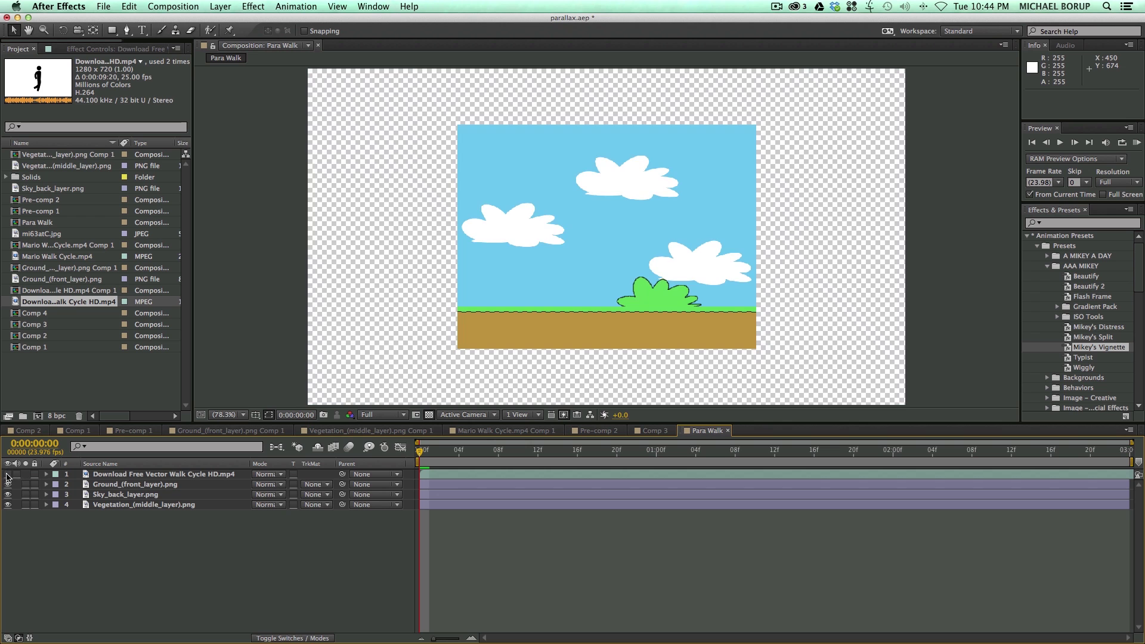
- Move the Sky_back_layer below the Vegetation layer in the layer stack
click(129, 488)
click(131, 496)
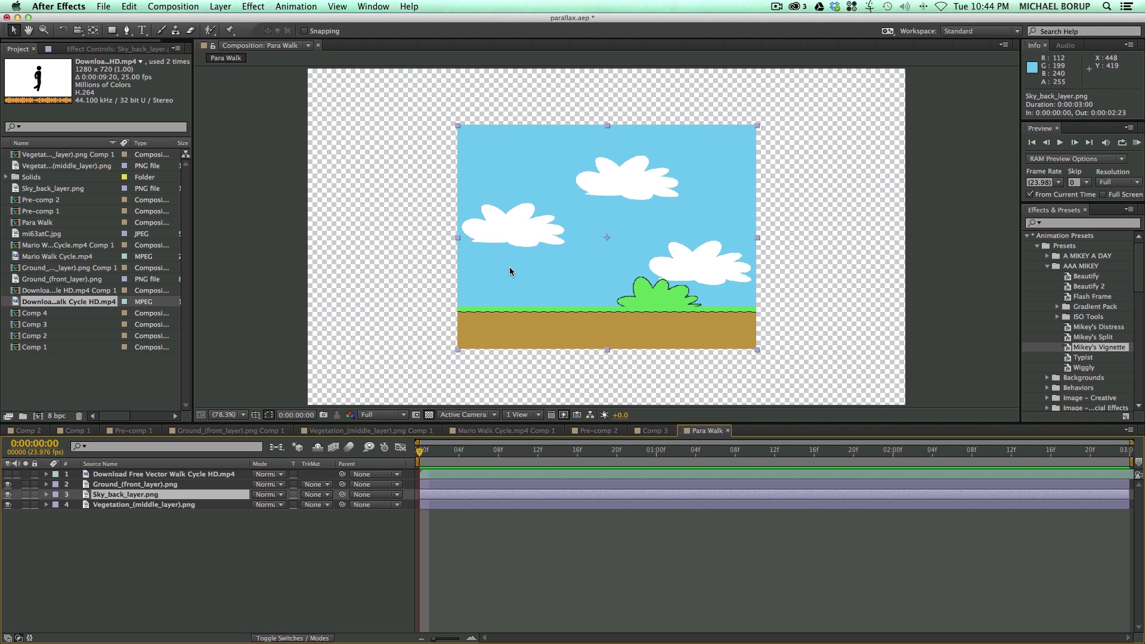
drag(126, 499, 129, 507)
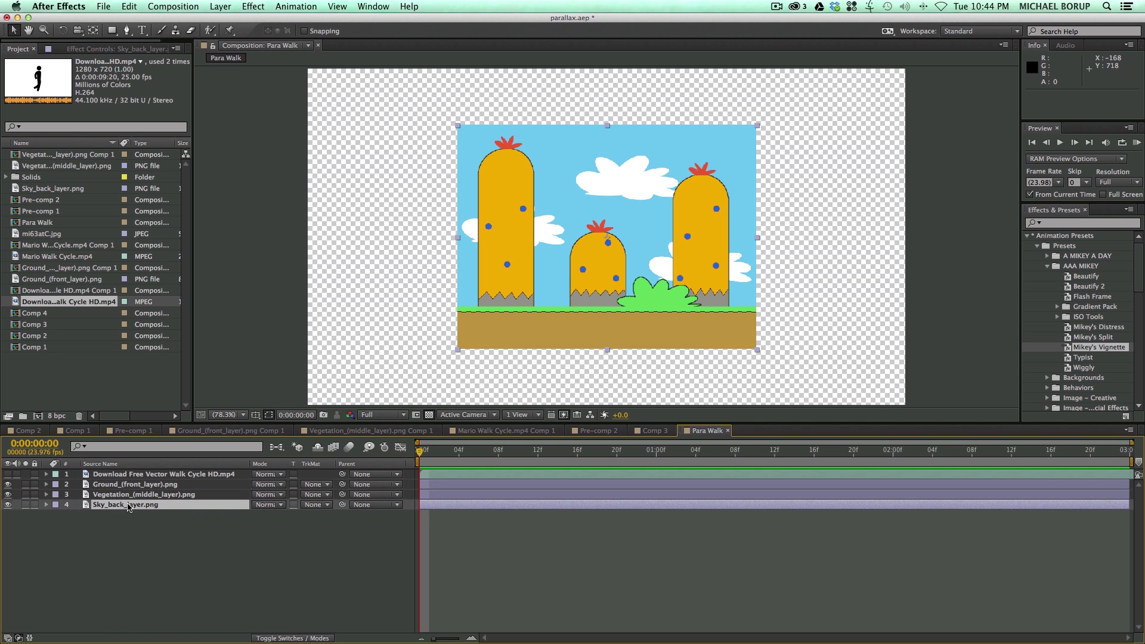
click(126, 496)
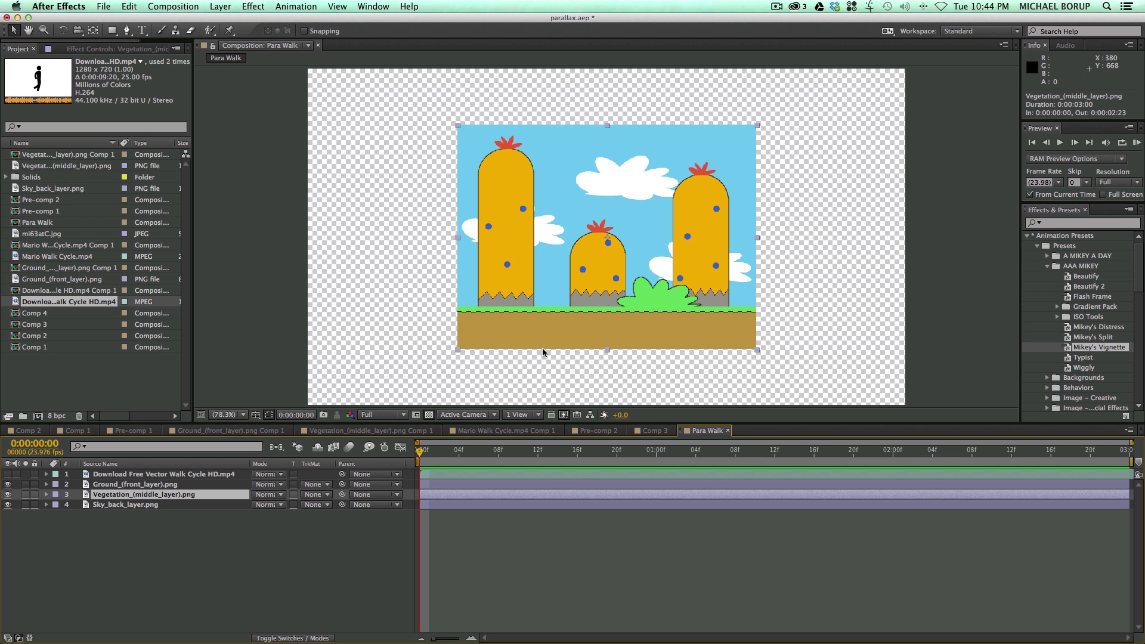
click(125, 484)
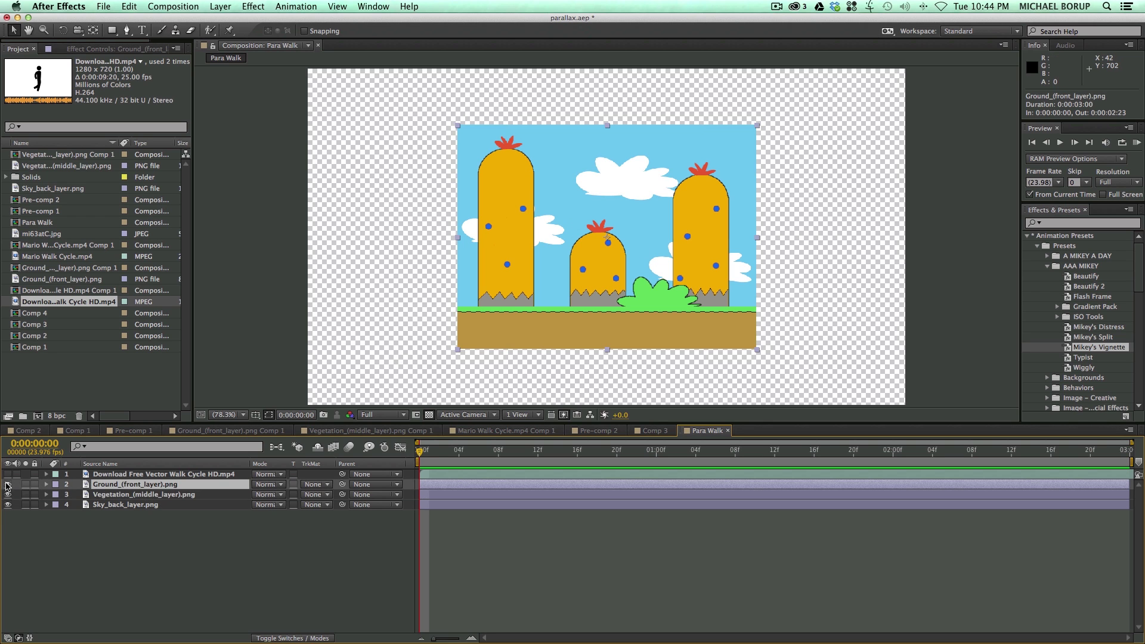
click(8, 485)
click(7, 484)
click(137, 506)
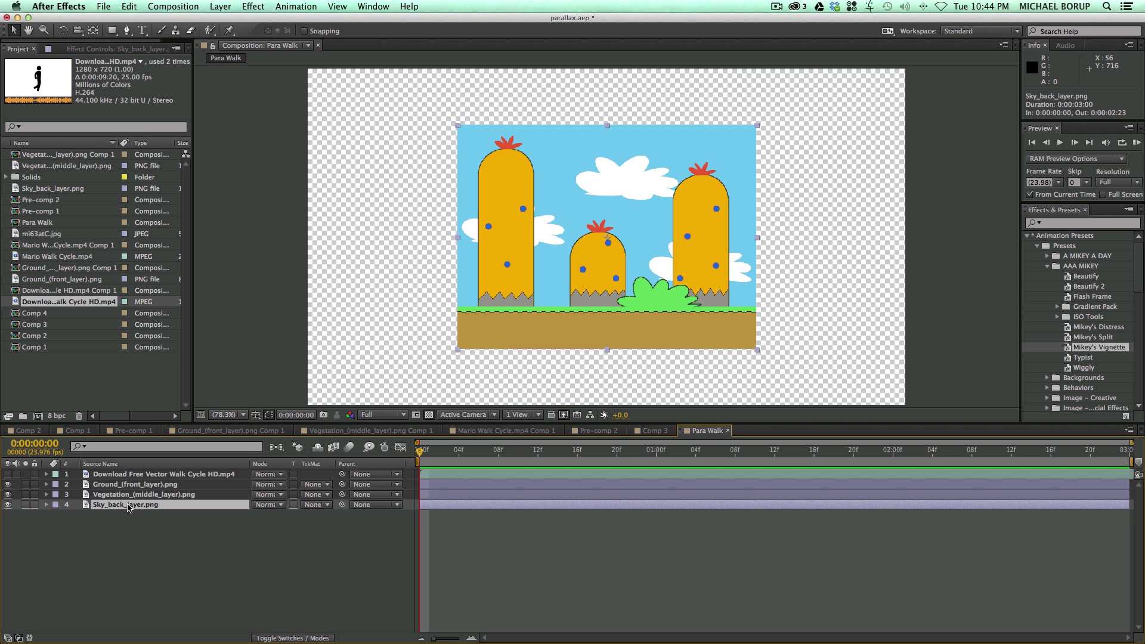
- Try enlarging the sky layer's scale, undo it, and set the viewer zoom to 50%
key(s)
drag(271, 516, 347, 514)
key(super+z)
key(comma)
key(comma)
key(comma)
key(comma)
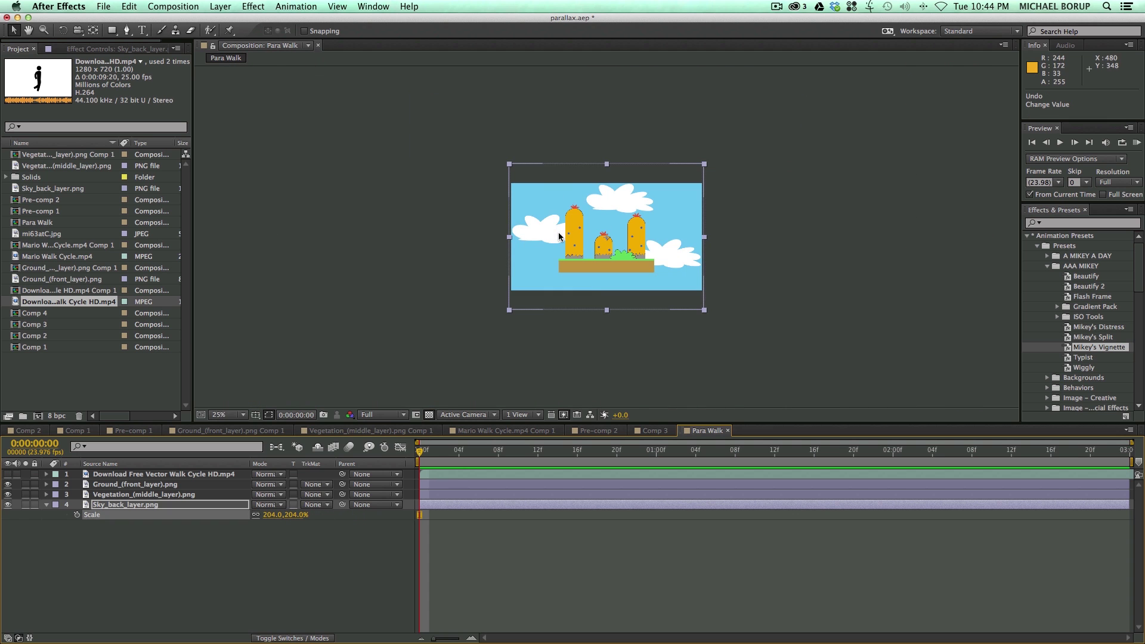
key(period)
- Precompose Sky_back_layer.png as 'sky' with all attributes moved into the new comp
click(452, 530)
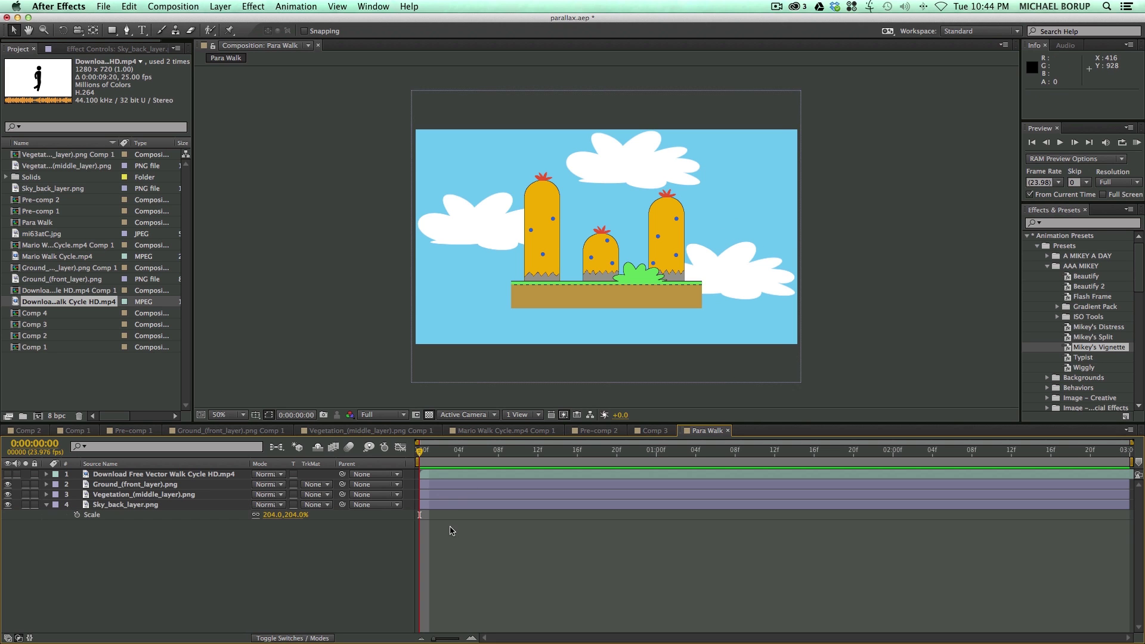
click(452, 506)
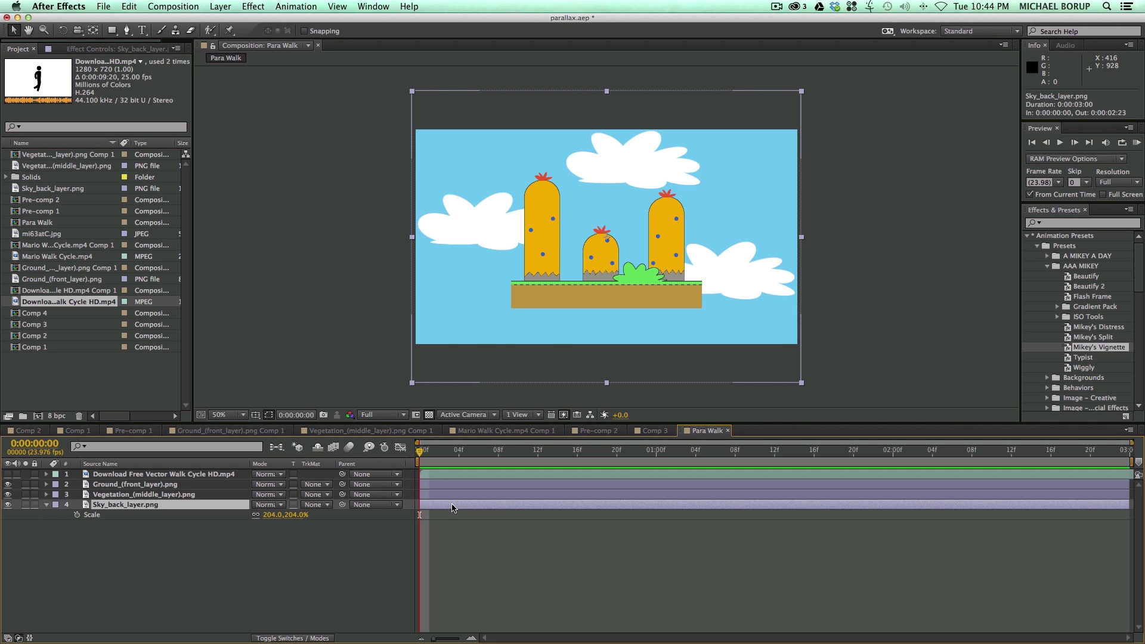
key(super+shift+c)
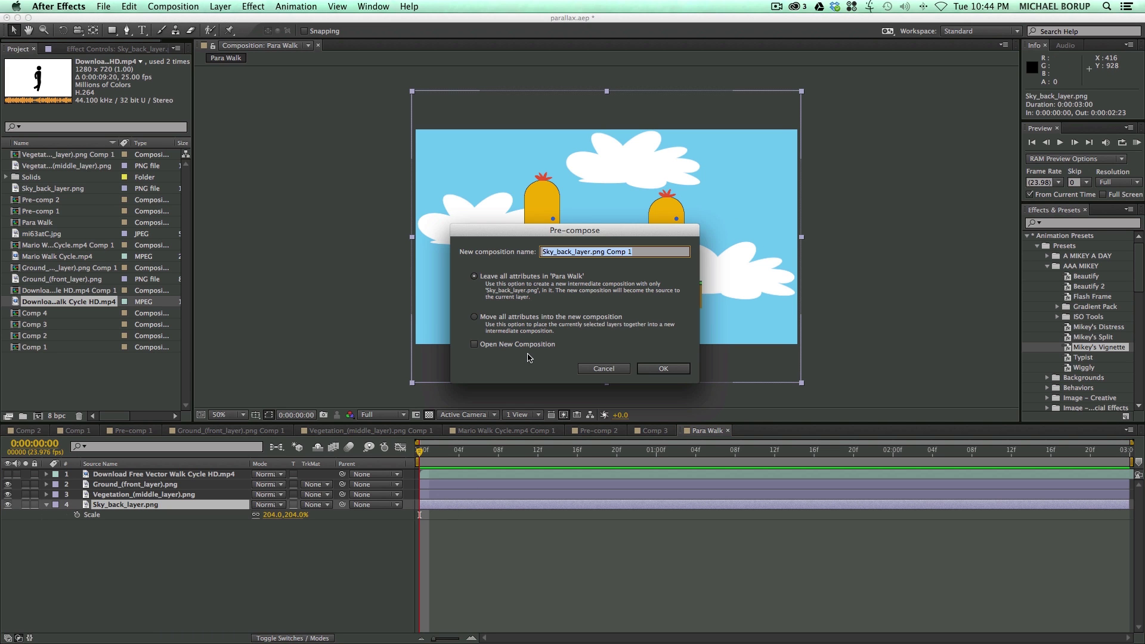
text(sky)
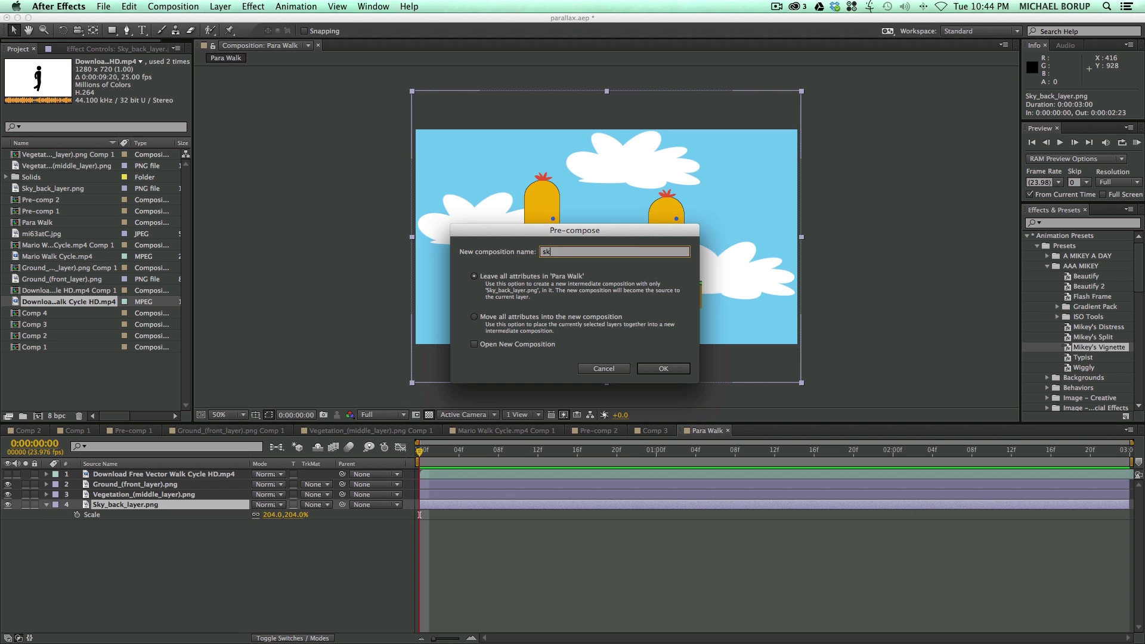
click(475, 317)
click(663, 368)
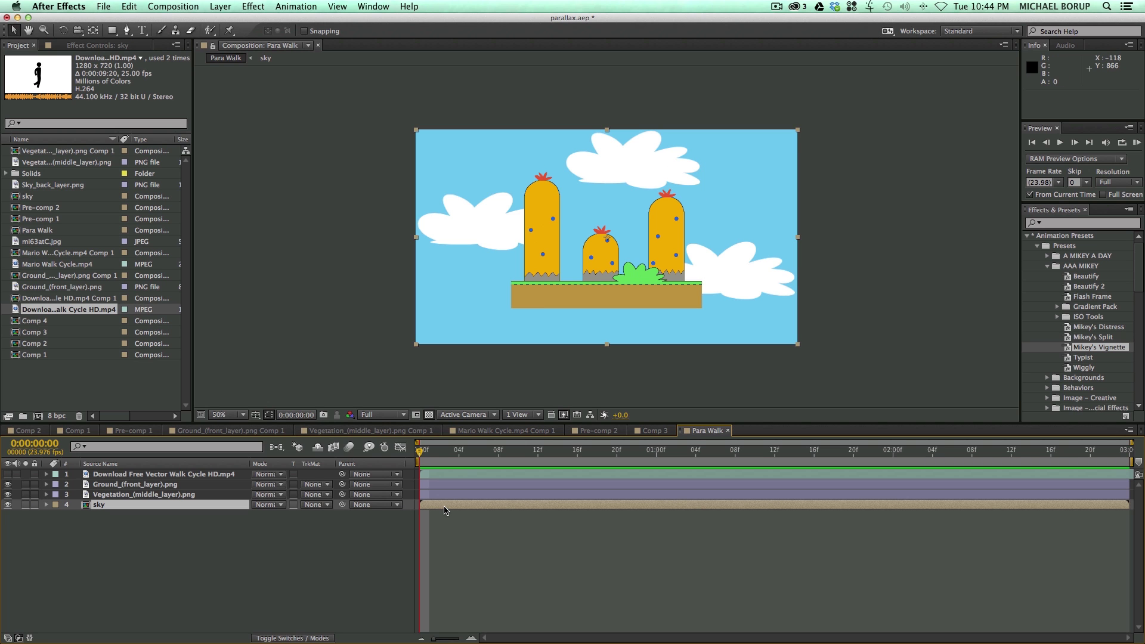
- Open the sky precomp and widen it to 2263 px in Composition Settings
double_click(444, 510)
right_click(291, 278)
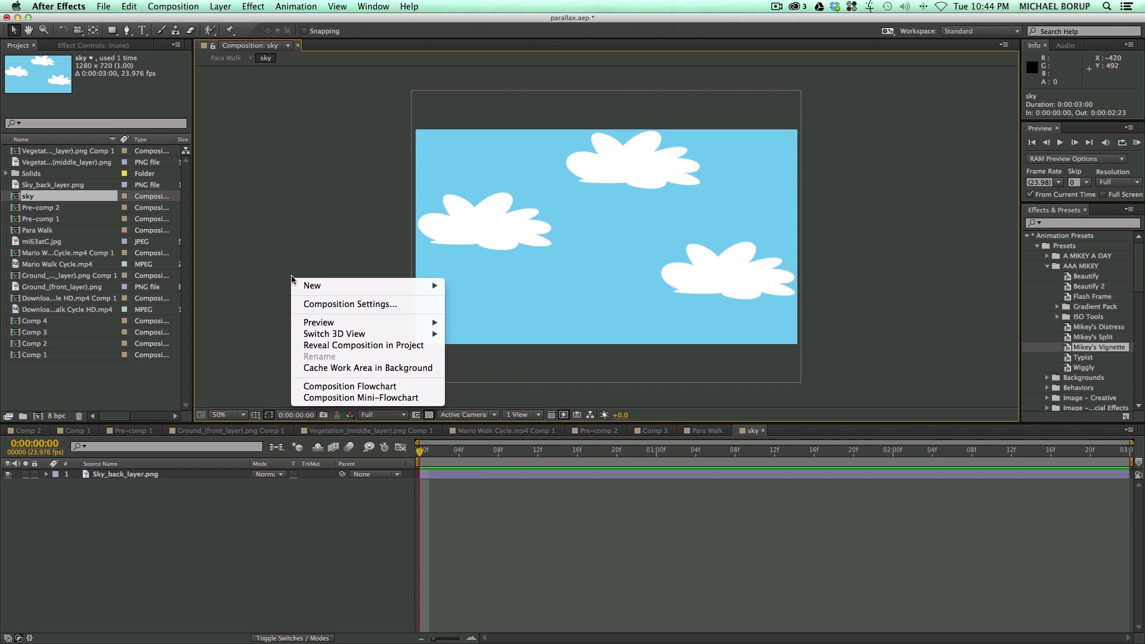
click(304, 303)
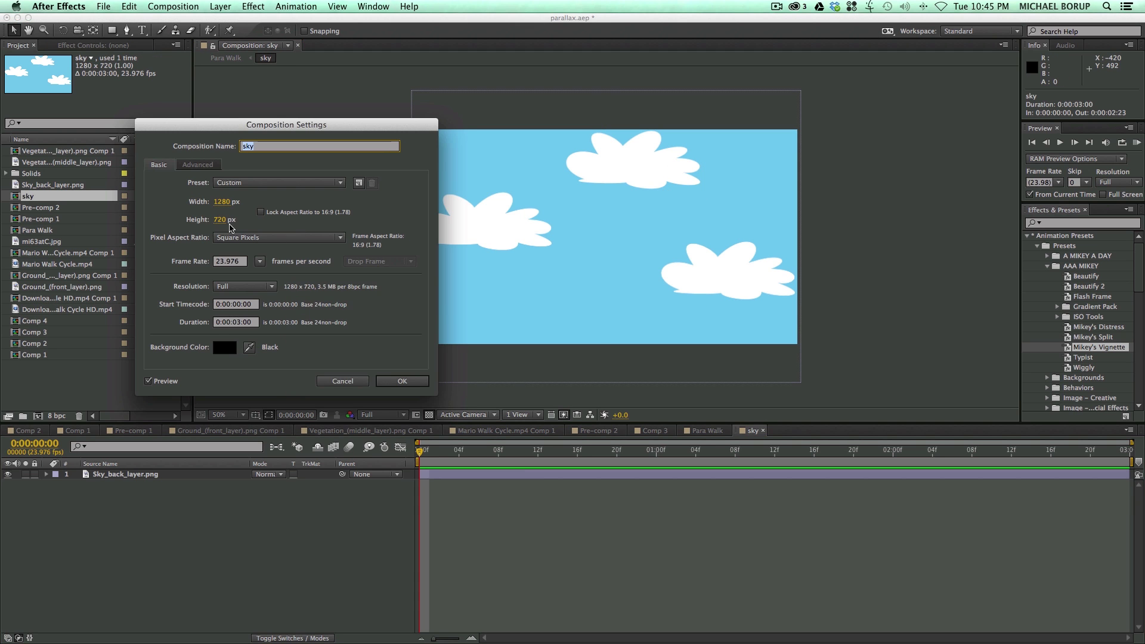
click(220, 201)
text(1880)
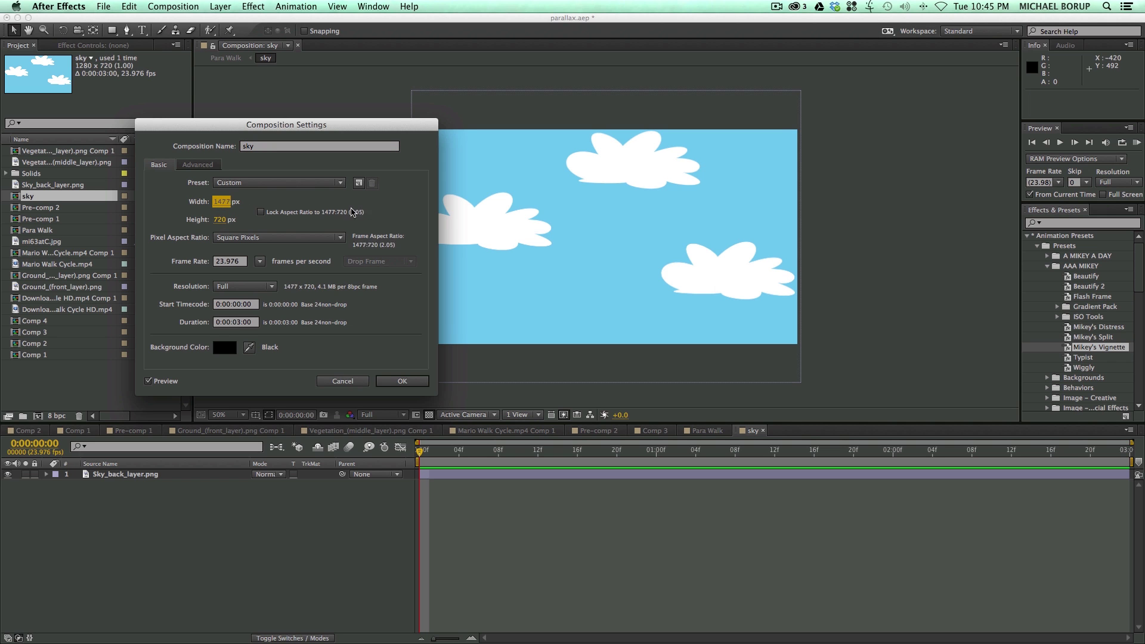
key(Return)
drag(223, 203, 467, 320)
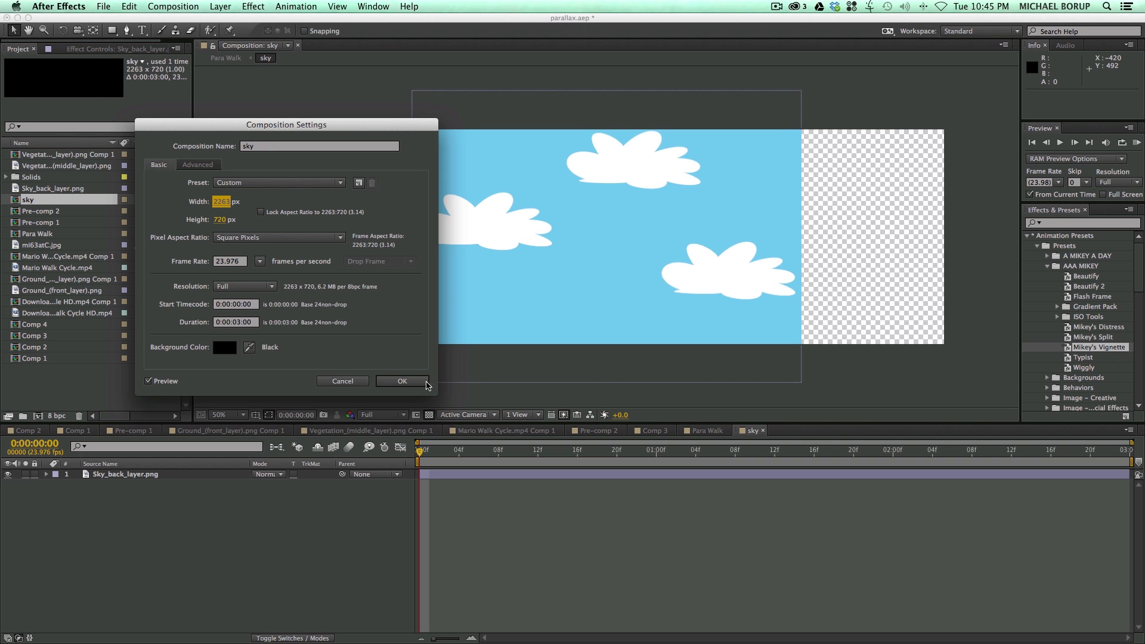
click(402, 381)
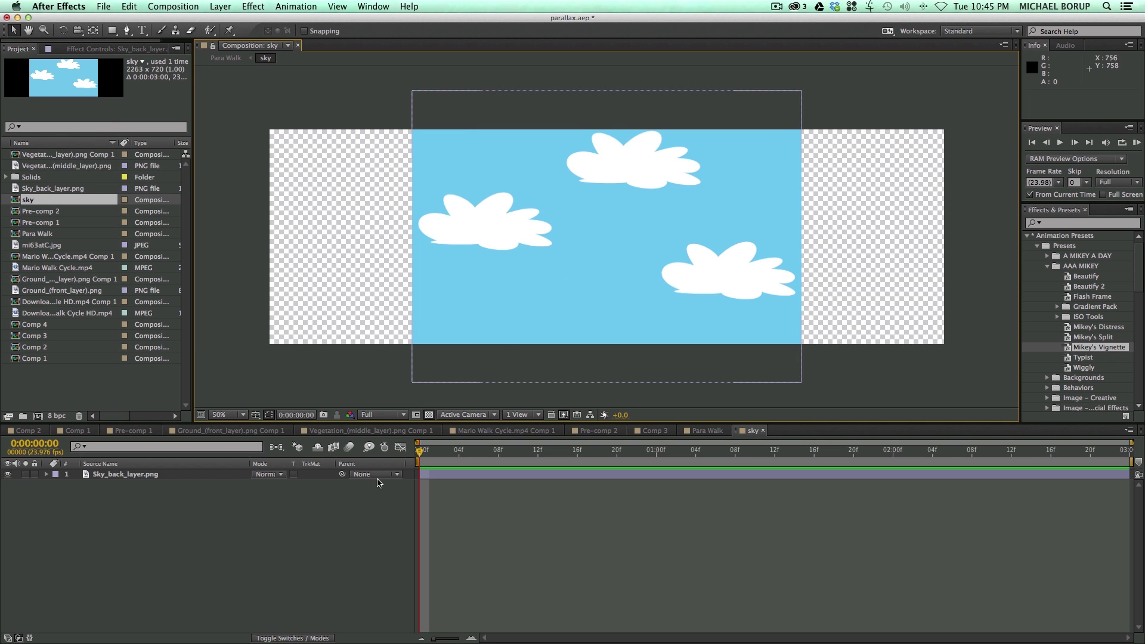
- Shift the sky image left and place a duplicate beside it to fill the width
click(446, 484)
drag(559, 313, 830, 310)
key(ctrl+d)
key(ctrl+shift+a)
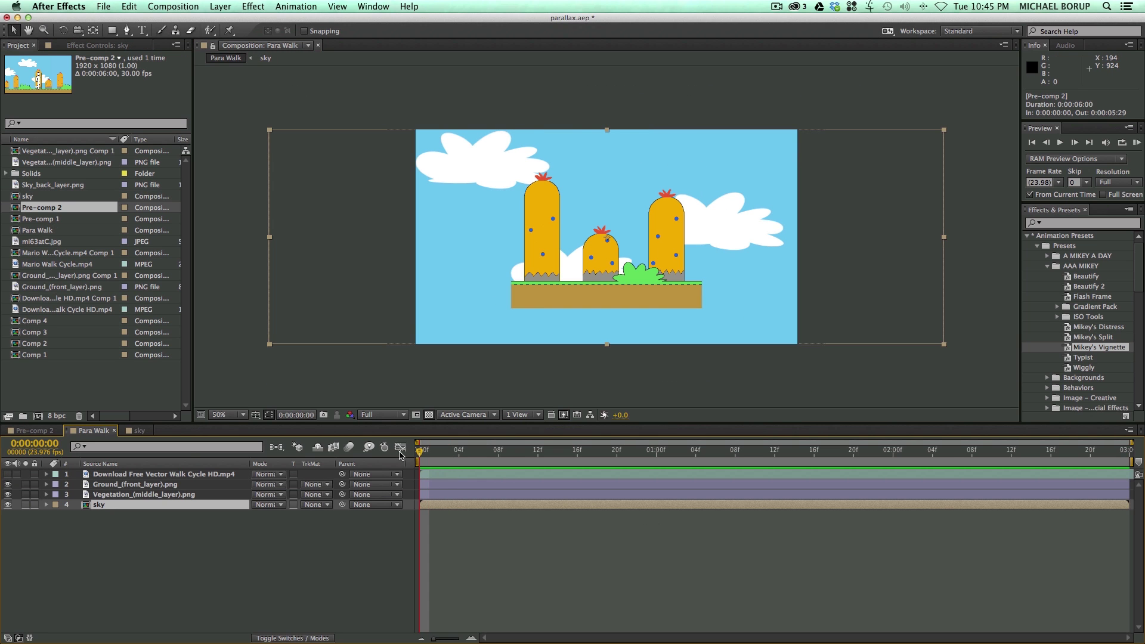
click(450, 536)
- Precompose the Vegetation_(middle_layer).png layer into a new comp named 'hills'
click(137, 496)
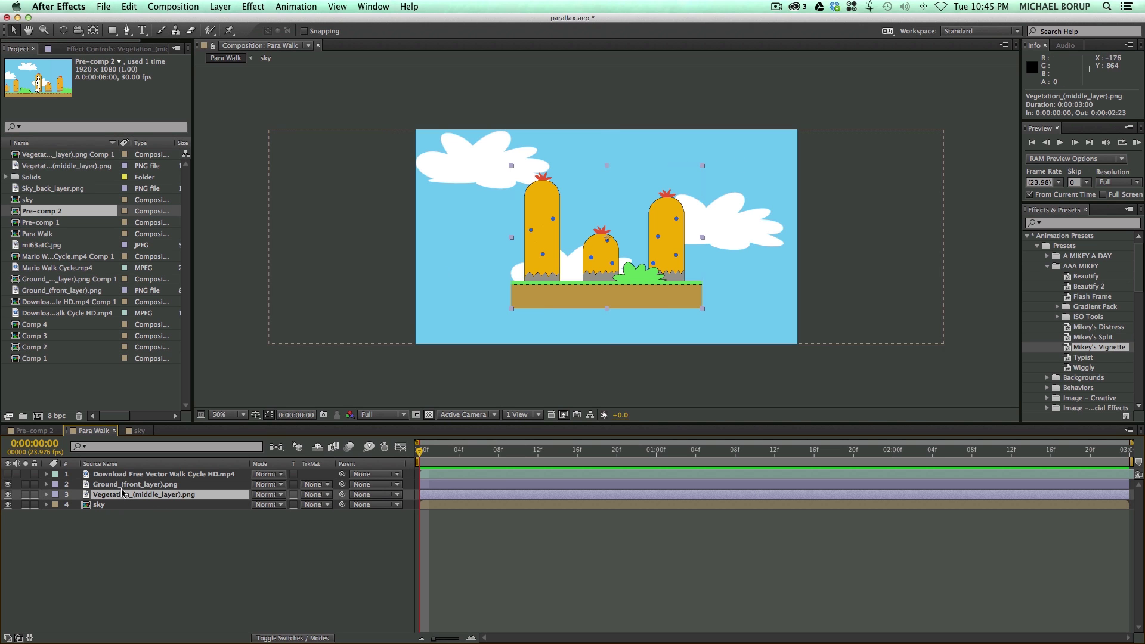
key(super+shift+c)
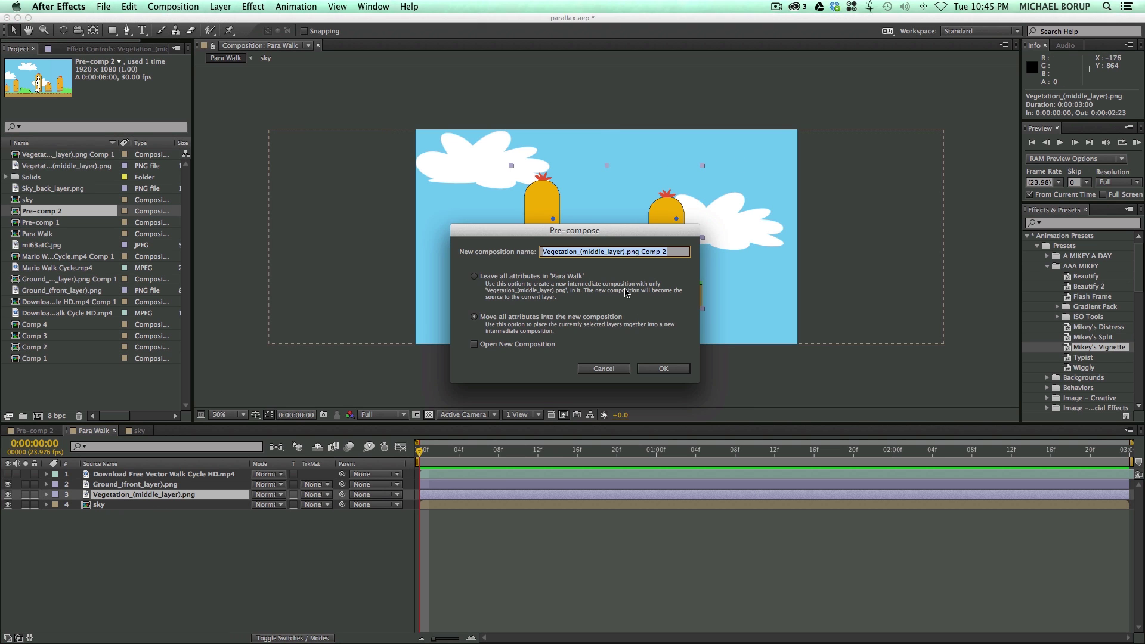
text(hills)
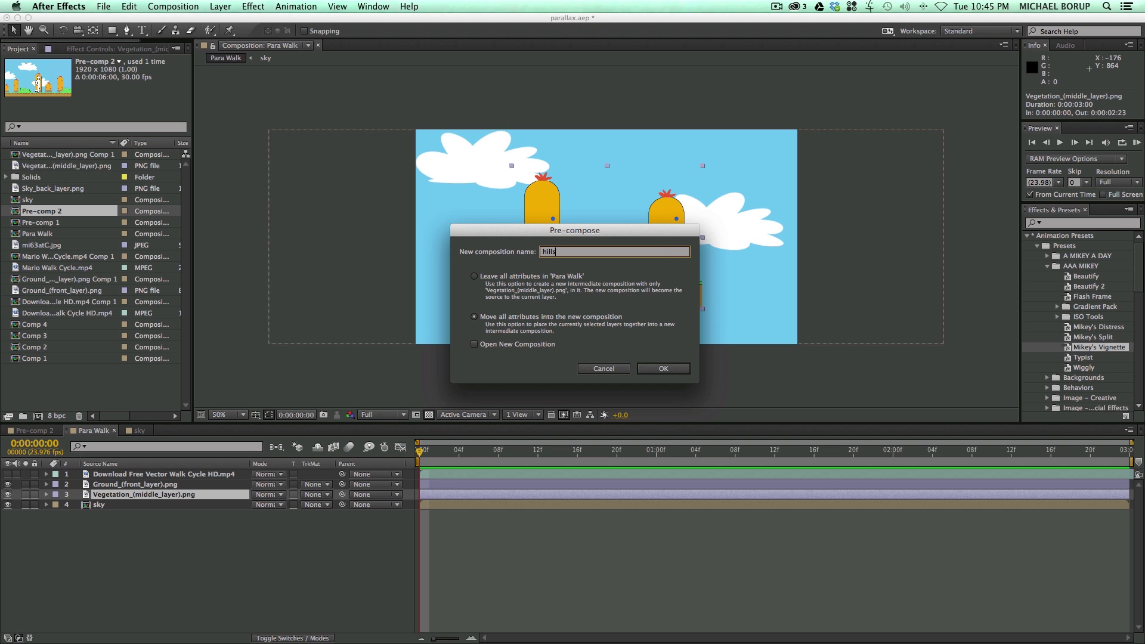
click(663, 368)
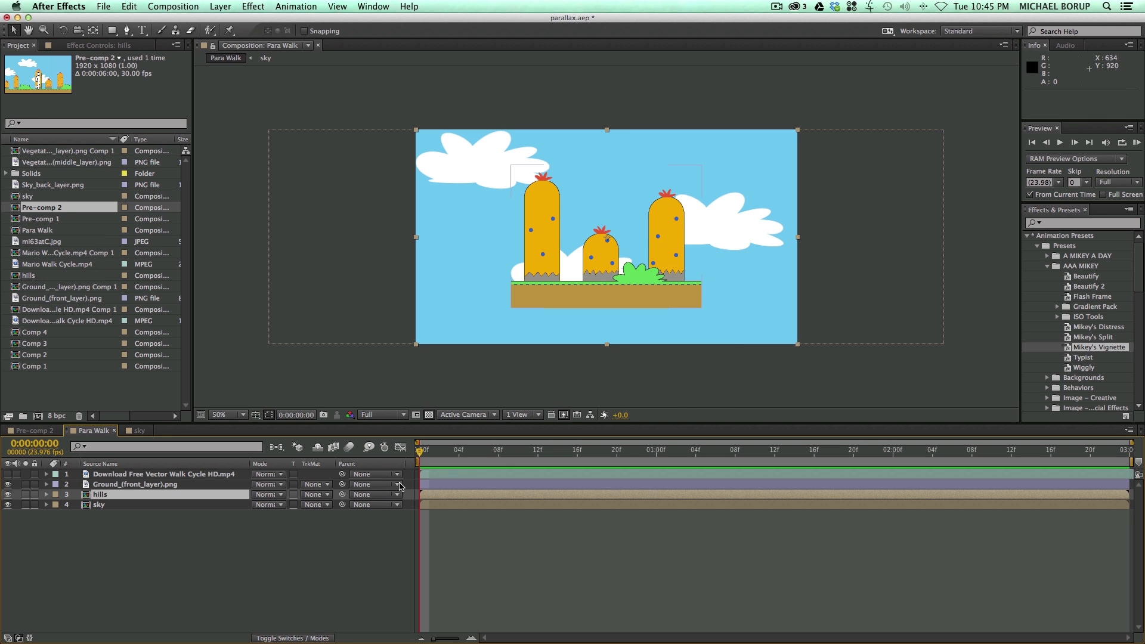
- Open the hills comp, scale the cactus hills to about 202% and position them at 640, 372
double_click(460, 496)
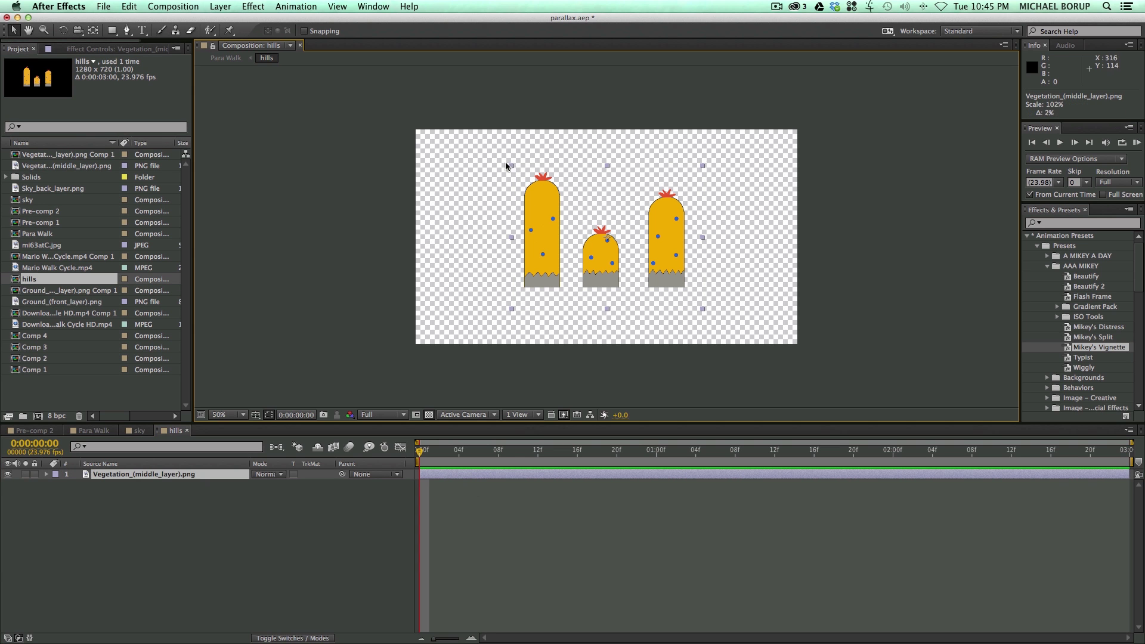
drag(505, 162, 363, 135)
mouse_move(533, 215)
mouse_down()
mouse_move(528, 234)
mouse_move(527, 211)
mouse_up()
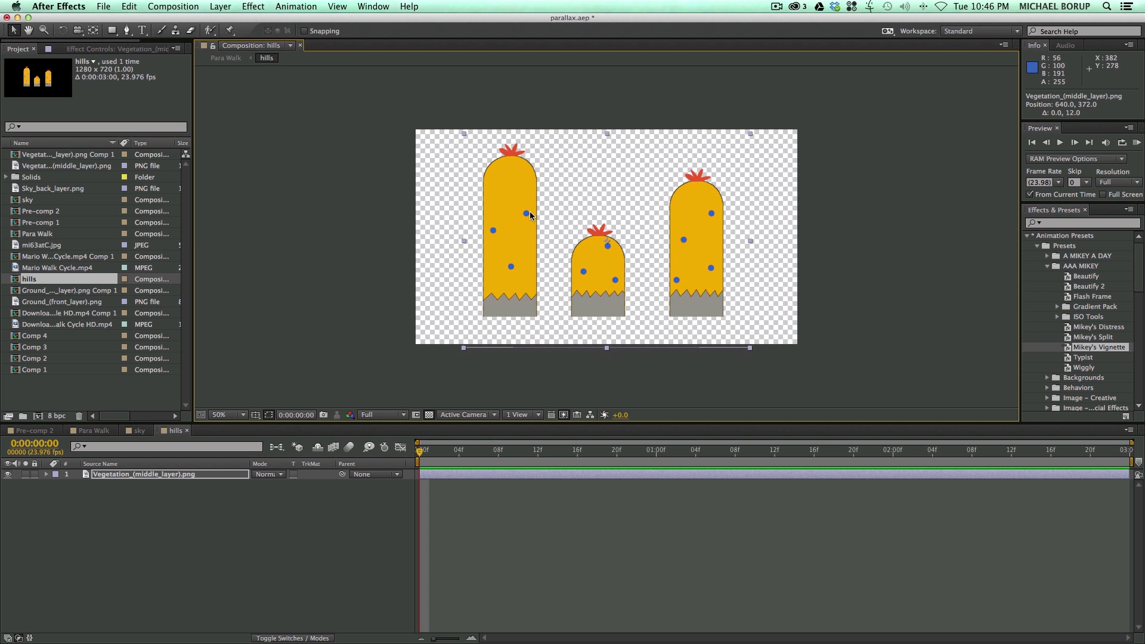
- Set the hills comp width to 3970 px, keeping the 720 px height
right_click(316, 242)
click(353, 269)
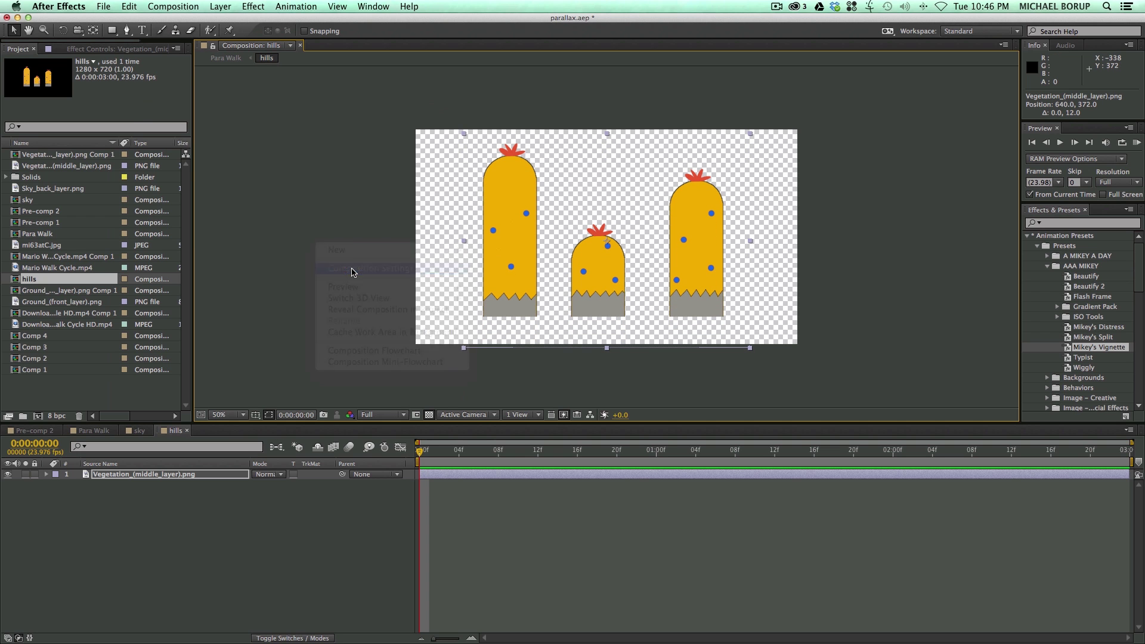
click(222, 202)
text(10450)
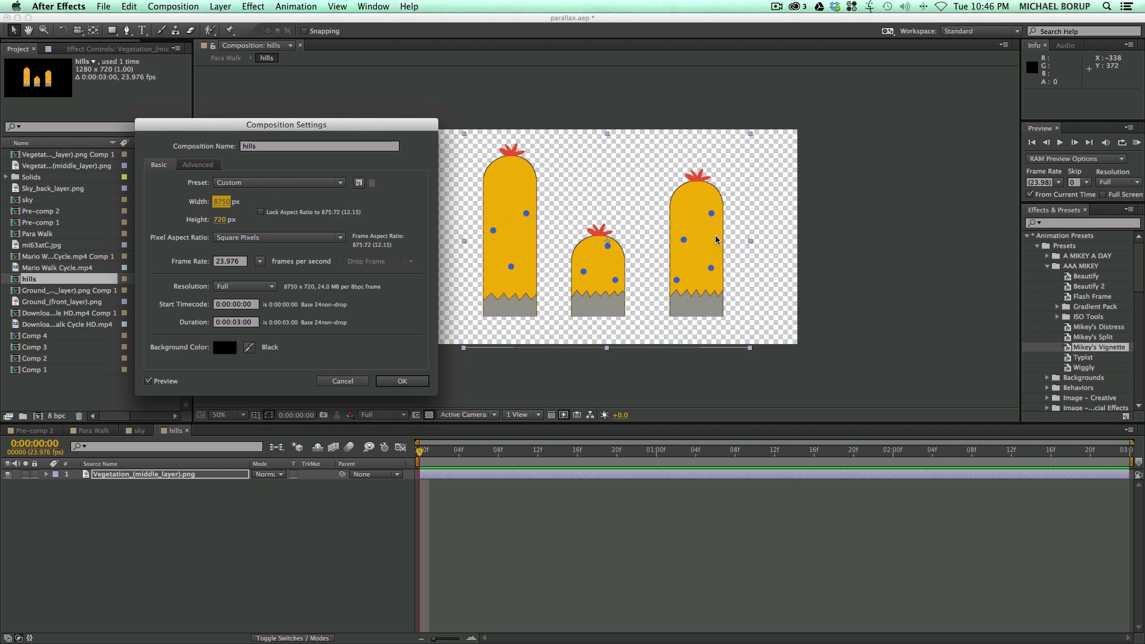
drag(227, 201, 174, 207)
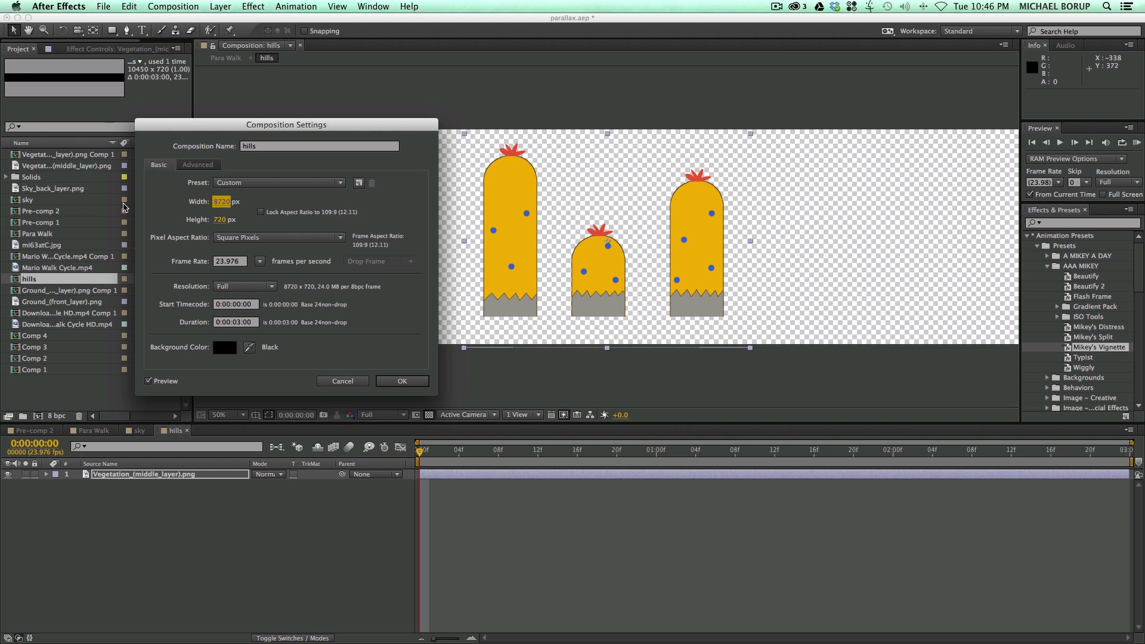
drag(104, 207, 16, 208)
click(403, 382)
scroll(604, 227, down, 4)
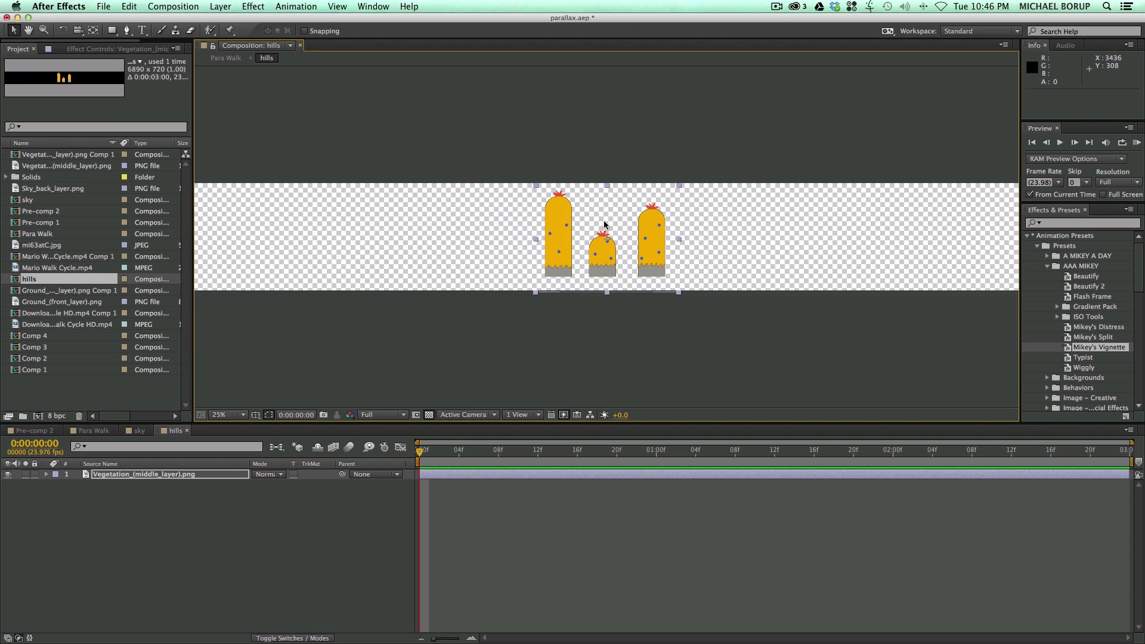
right_click(291, 226)
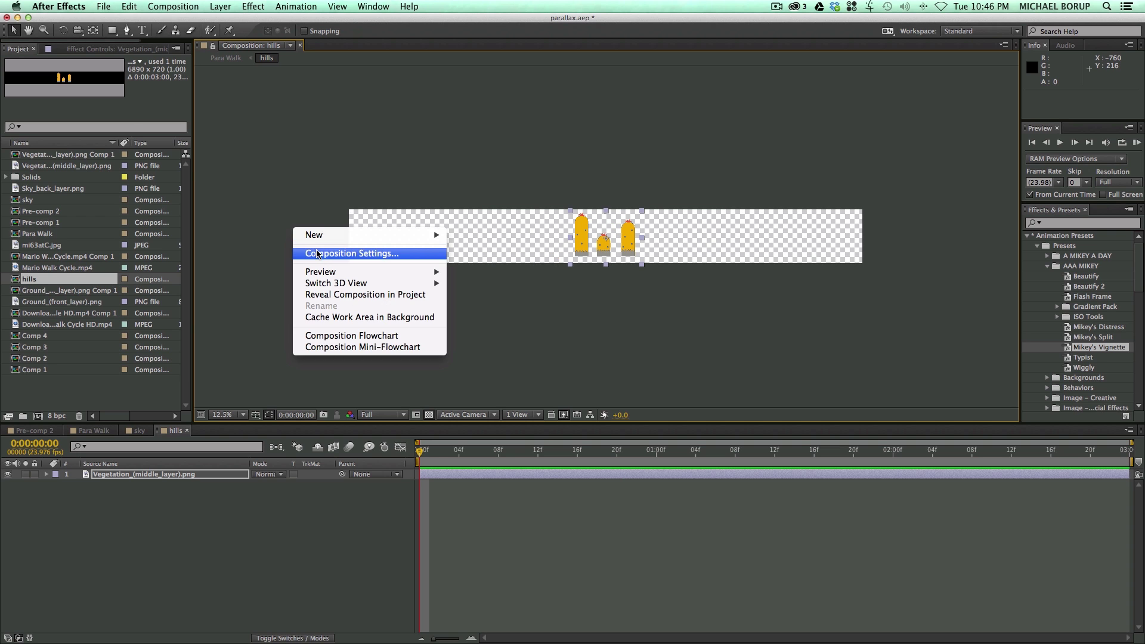
click(298, 251)
drag(218, 202, 210, 206)
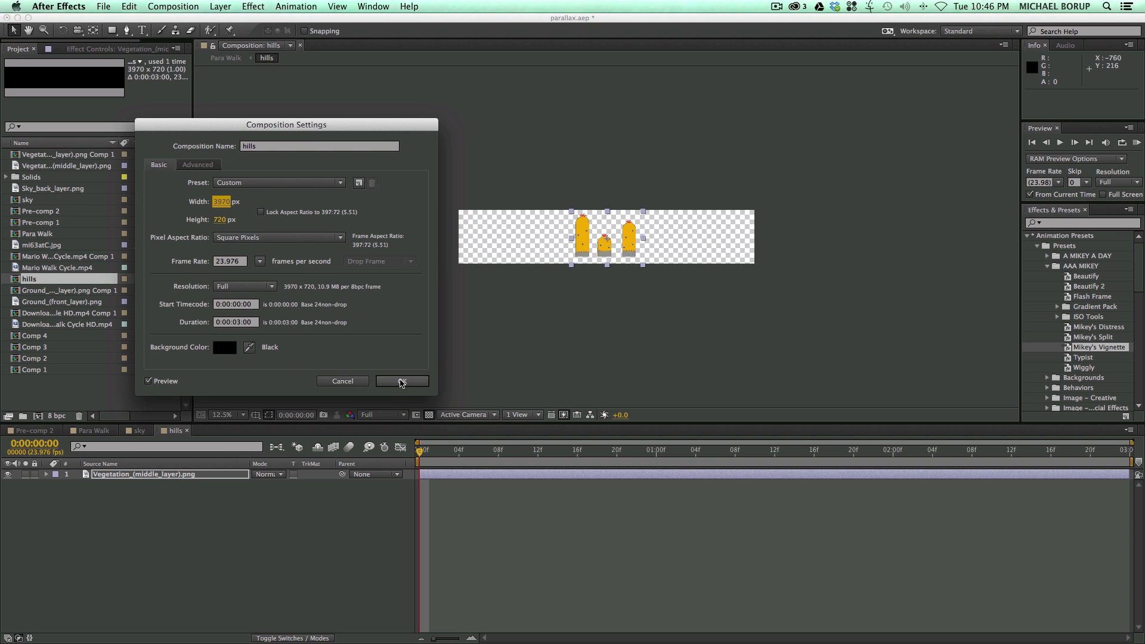
click(402, 382)
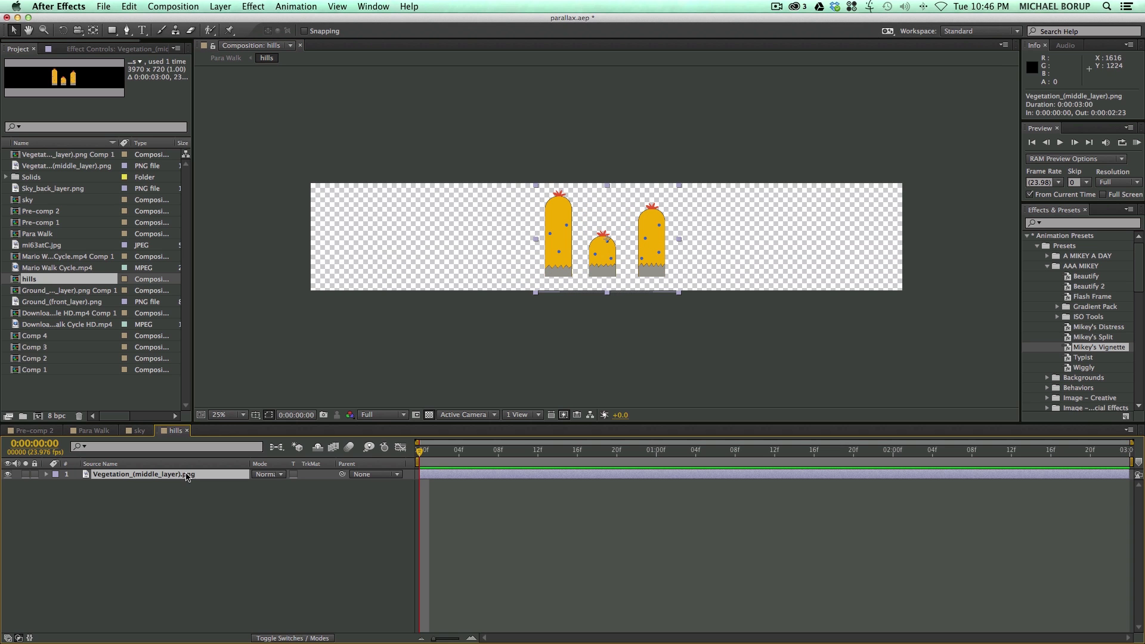
- Duplicate the cactus layer, move copies to the left end and right side, and shrink the right group
key(super+d)
key(super+d)
drag(552, 257, 334, 258)
click(452, 484)
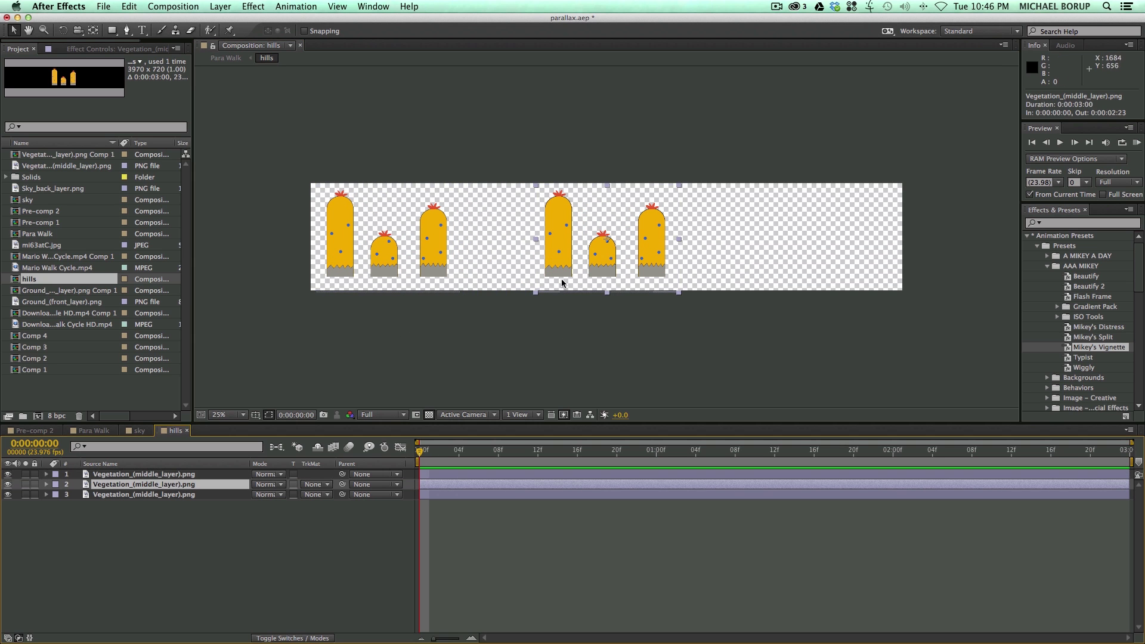
drag(564, 275, 767, 275)
key(Return)
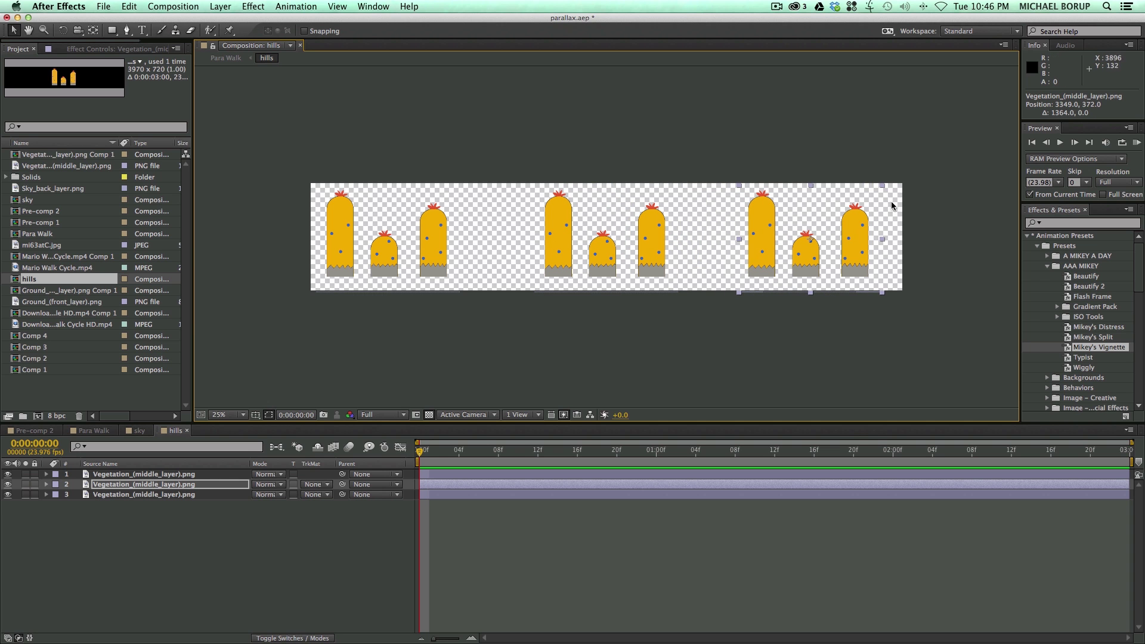
drag(883, 186, 906, 166)
key(super+z)
key(super+z)
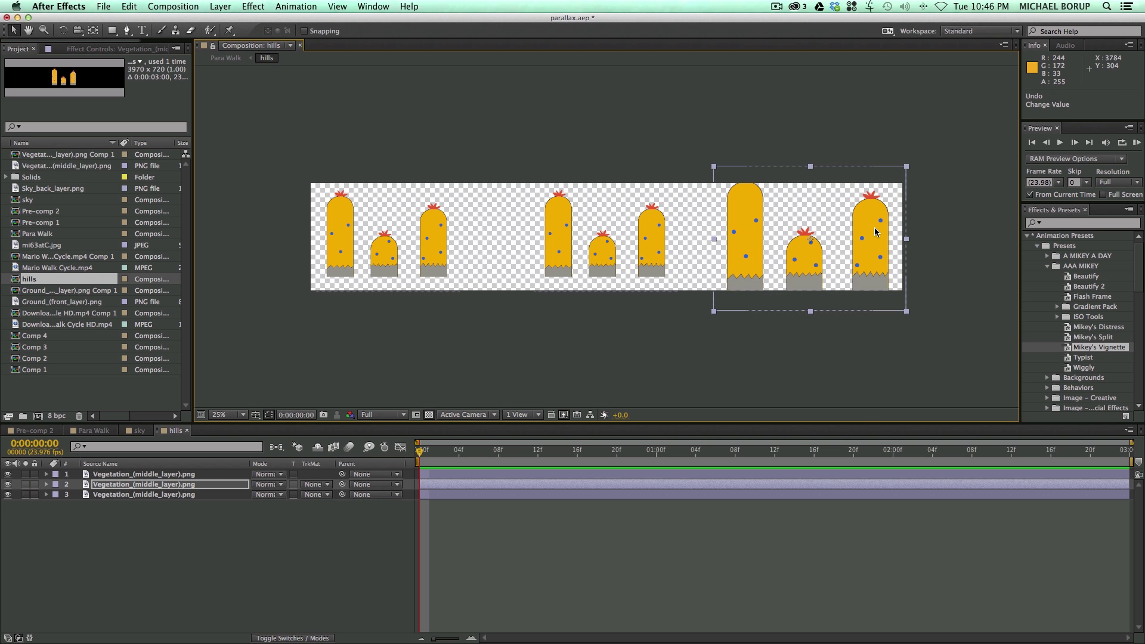
drag(881, 186, 866, 246)
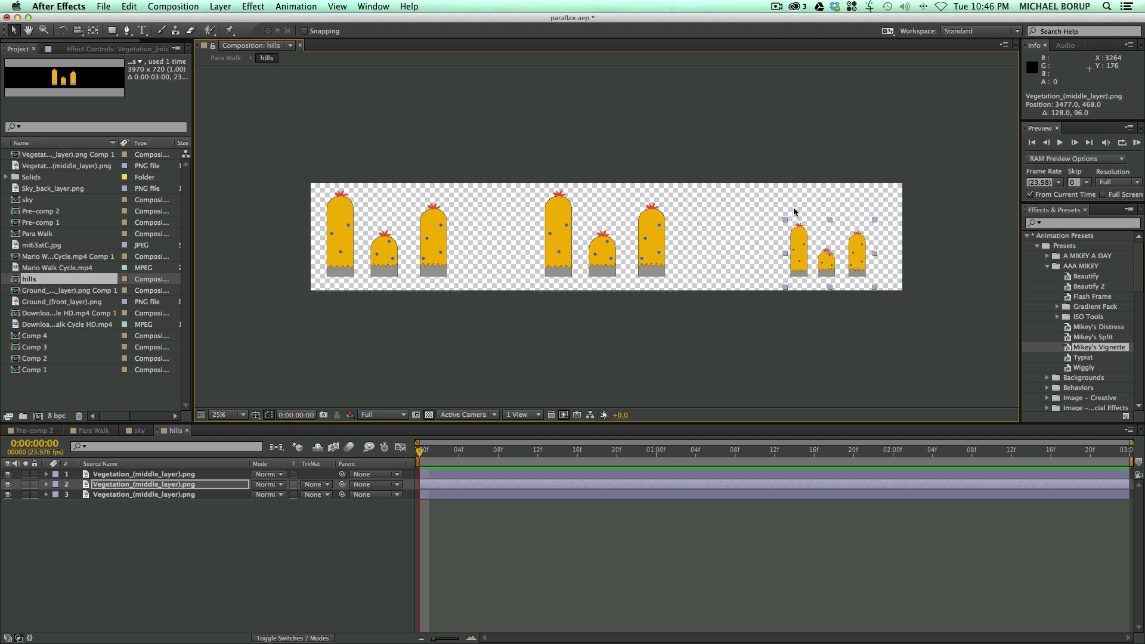
- Add a horizontal guide at the cactus baseline, align the right group, then duplicate and enlarge it
key(super+r)
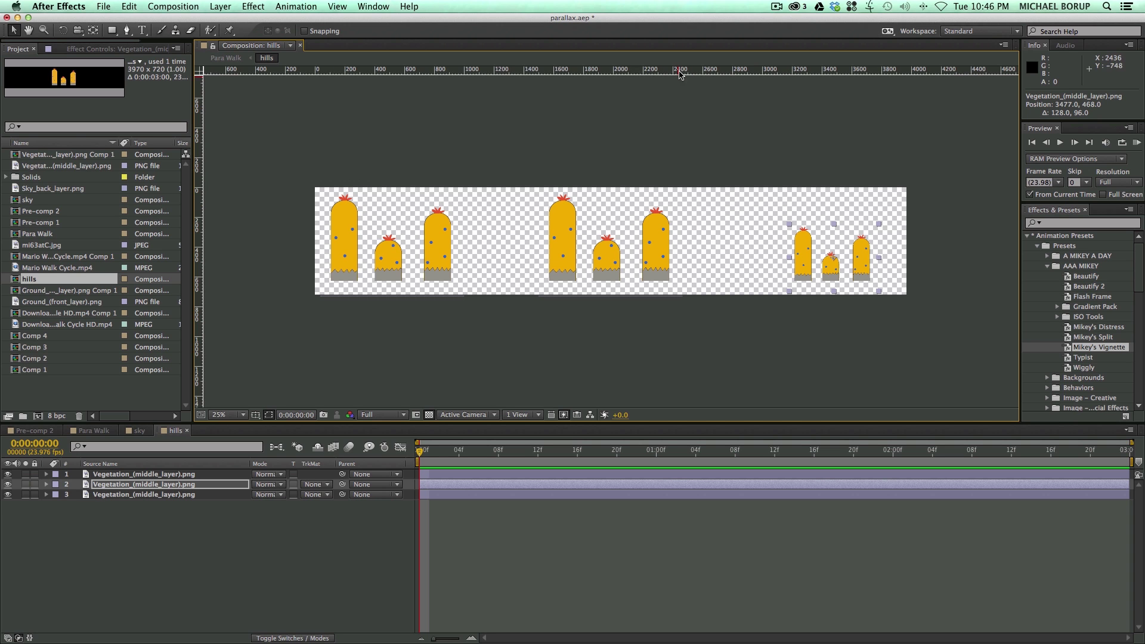
drag(679, 73, 682, 281)
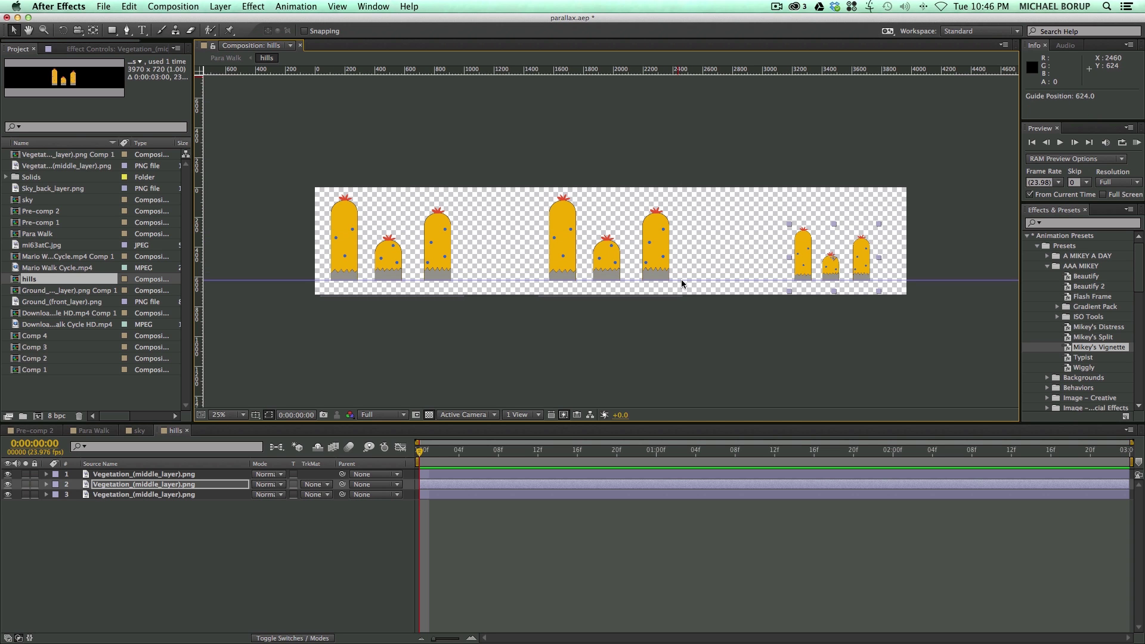
click(962, 261)
drag(804, 254, 766, 237)
key(super+d)
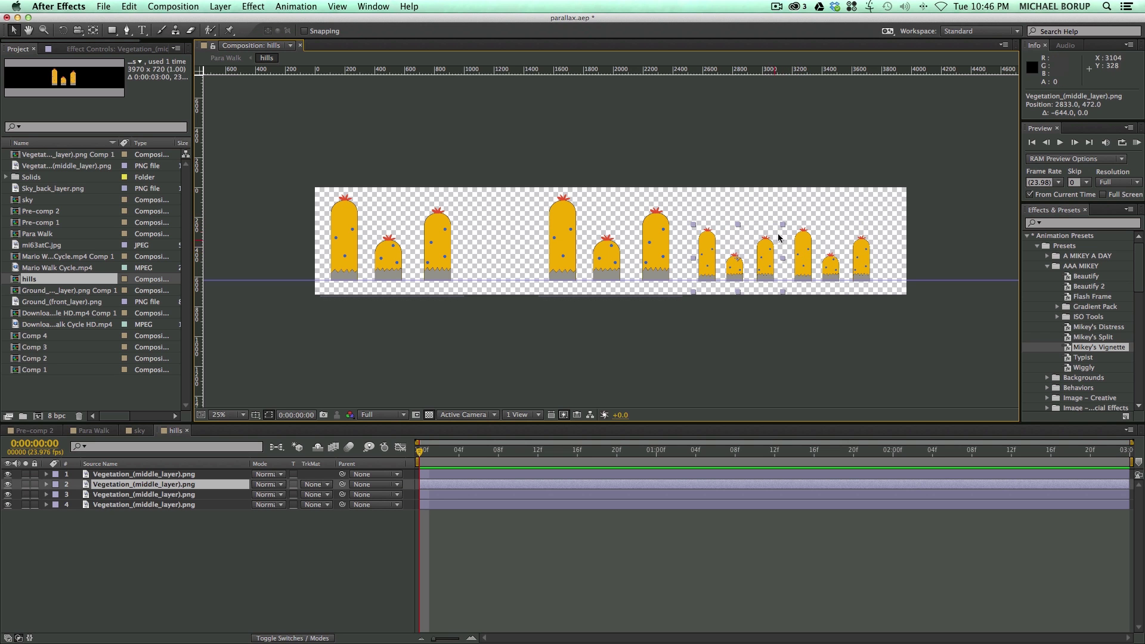
drag(786, 224, 776, 248)
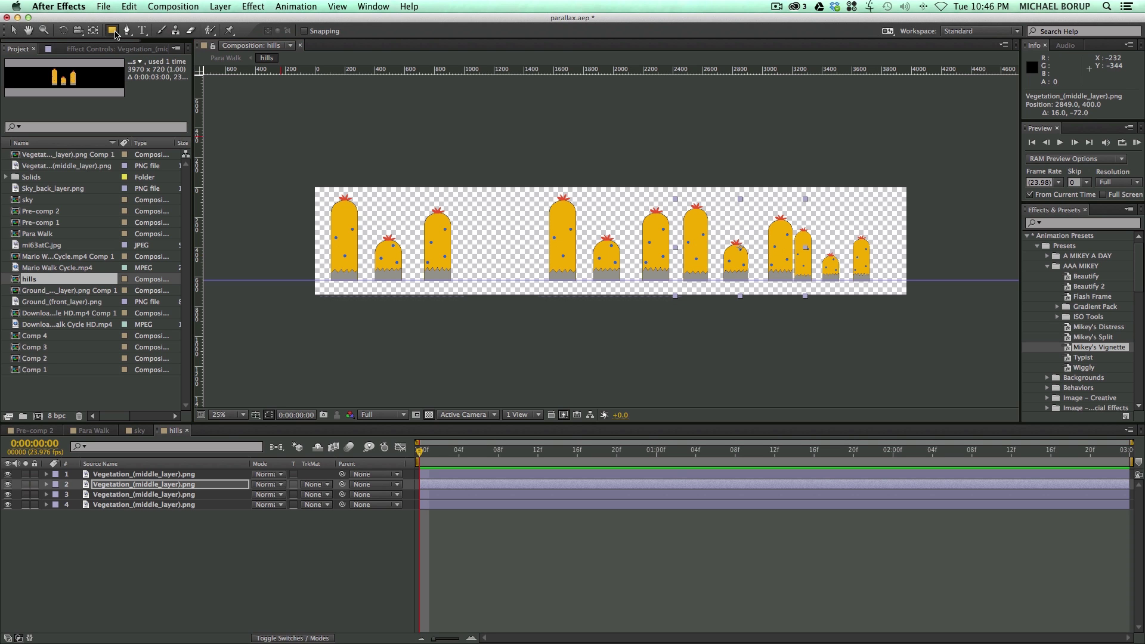
- Draw rectangle masks around the small cactus on layers 1 and 2, inverting Mask 1
drag(111, 31, 132, 35)
drag(715, 194, 757, 299)
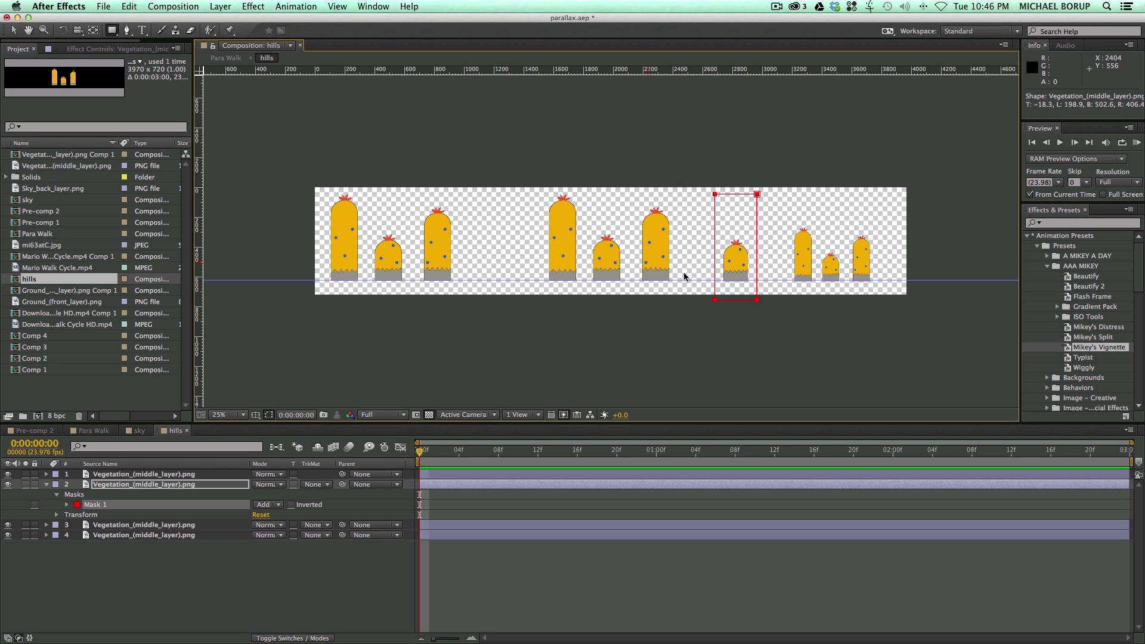
drag(364, 215, 413, 301)
key(super+z)
click(215, 475)
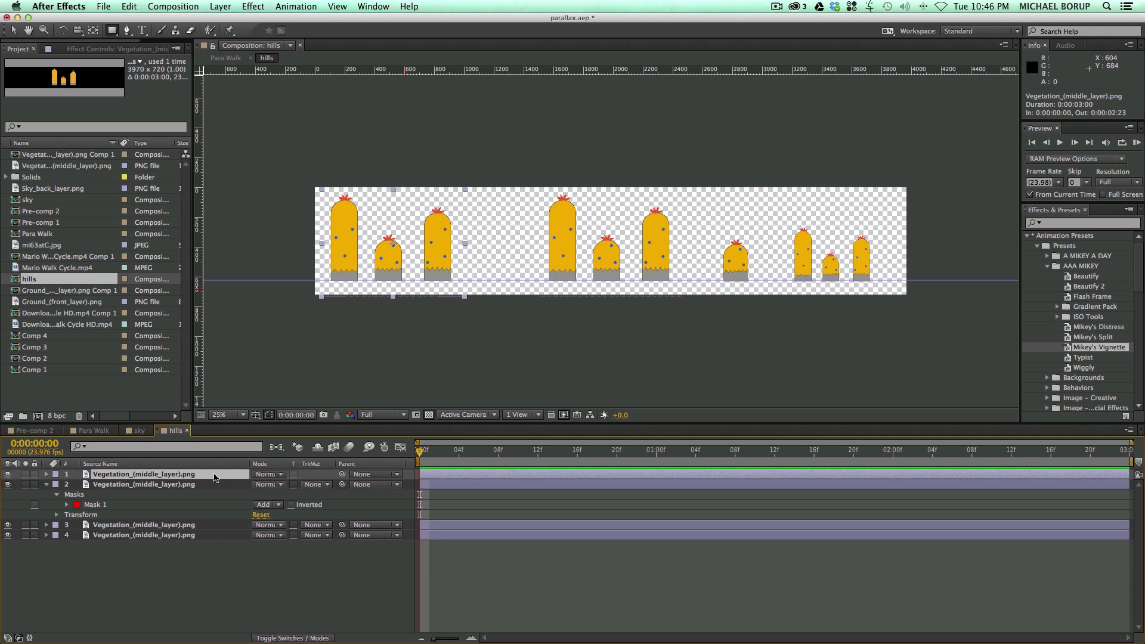
drag(363, 177, 411, 311)
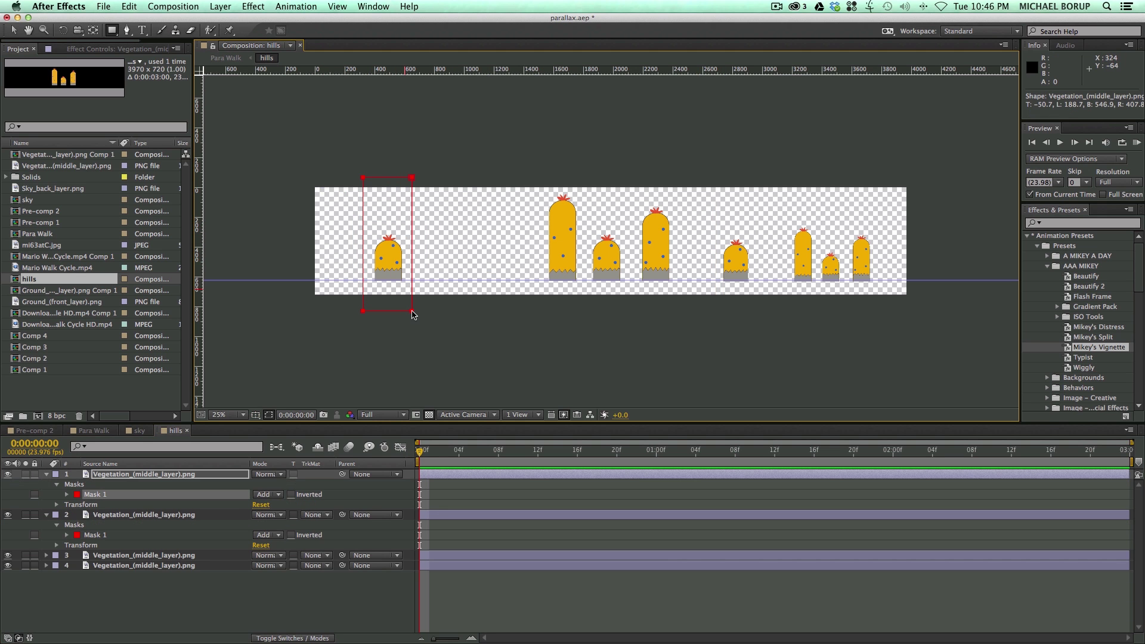
click(290, 495)
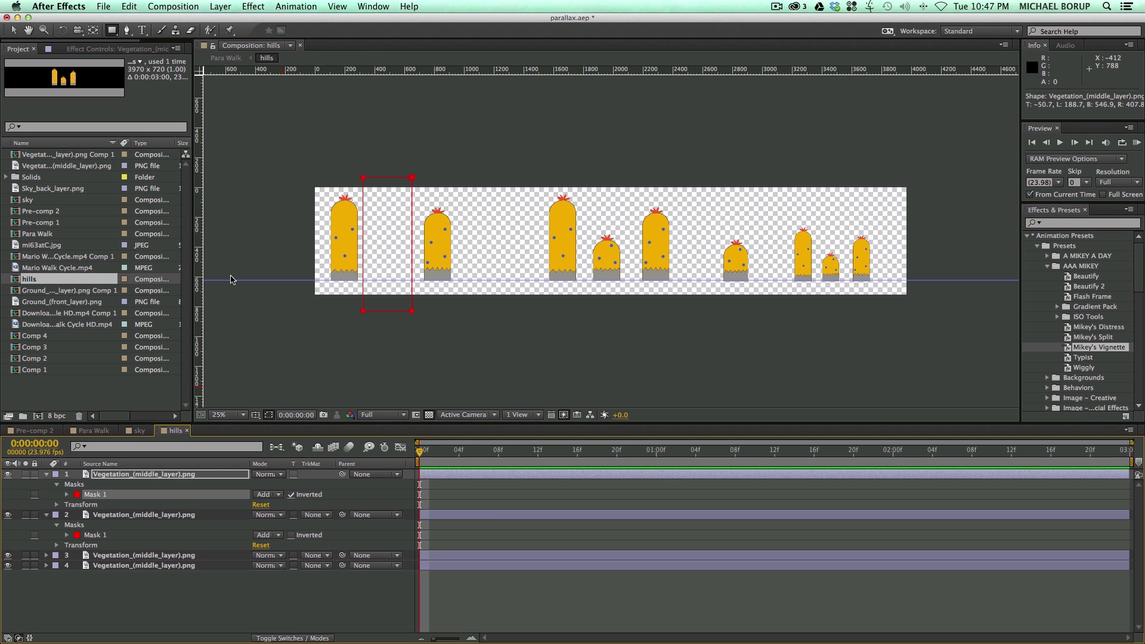
- Shift layer 4's cacti slightly left and return to the Para Walk composition
click(13, 30)
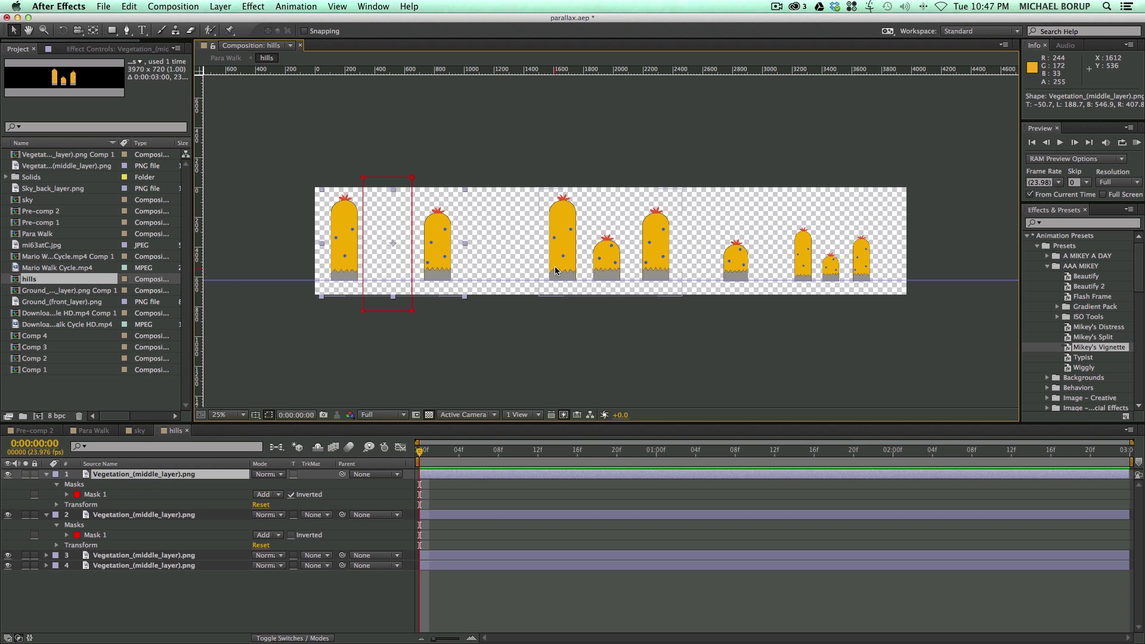
drag(559, 268, 545, 268)
click(634, 358)
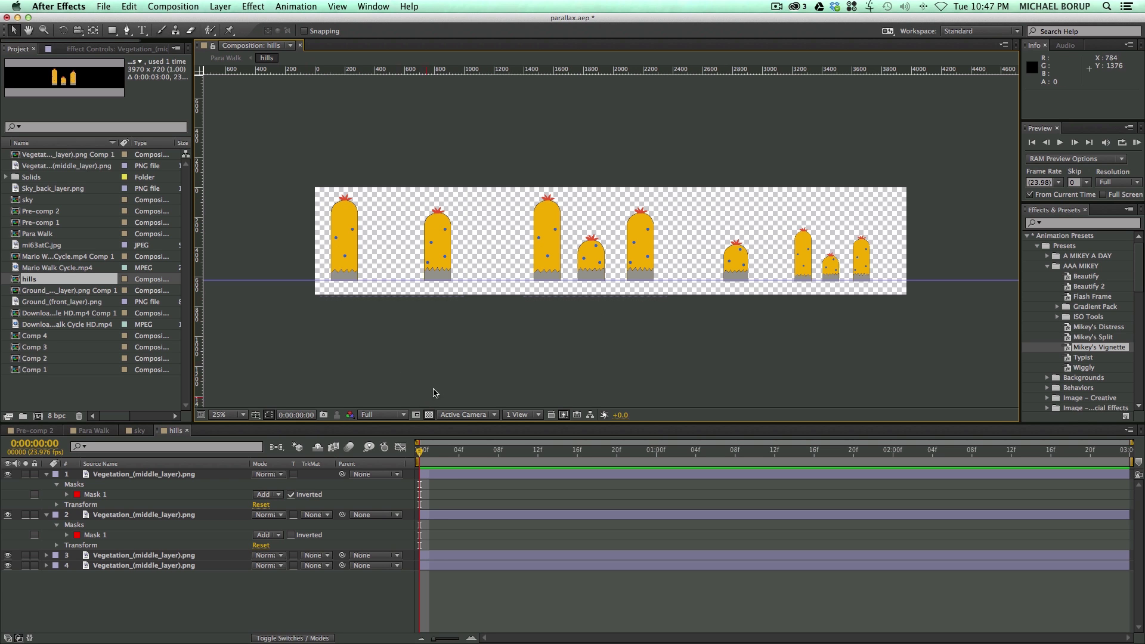
click(94, 431)
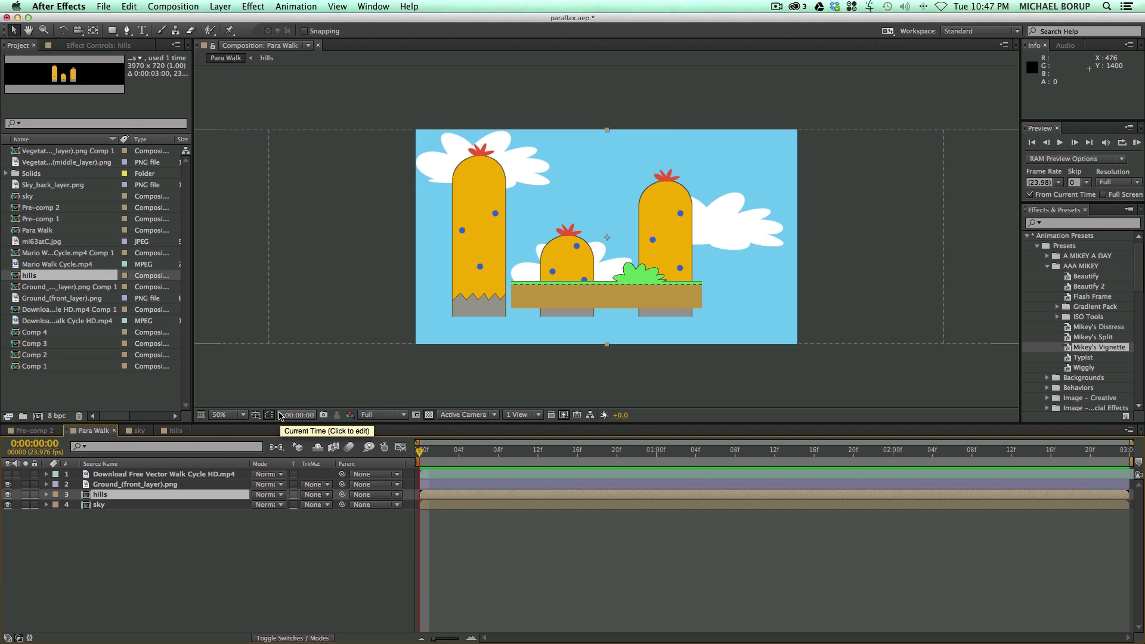
- Precompose Ground_(front_layer).png as 'ground' and open the new precomp
click(137, 485)
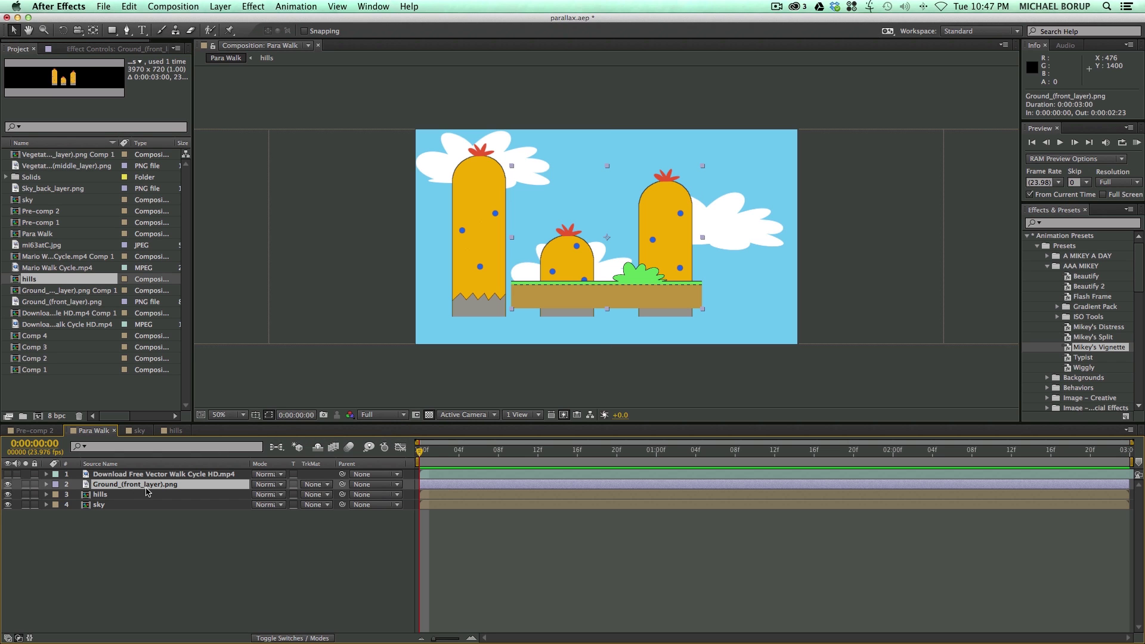
key(super+shift+c)
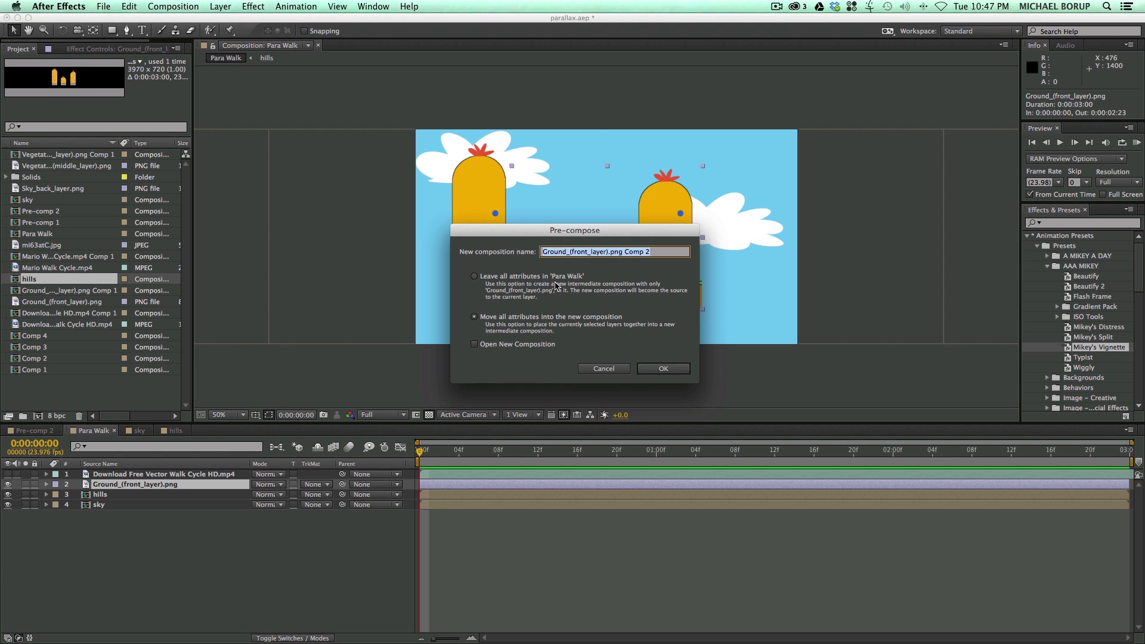
text(ground)
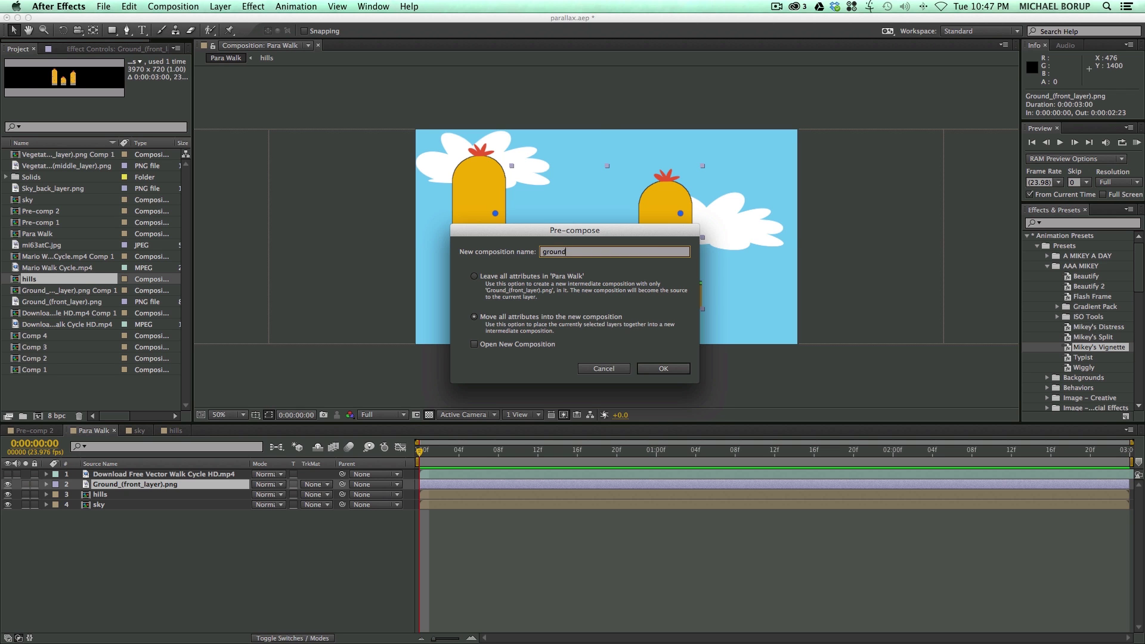
key(Return)
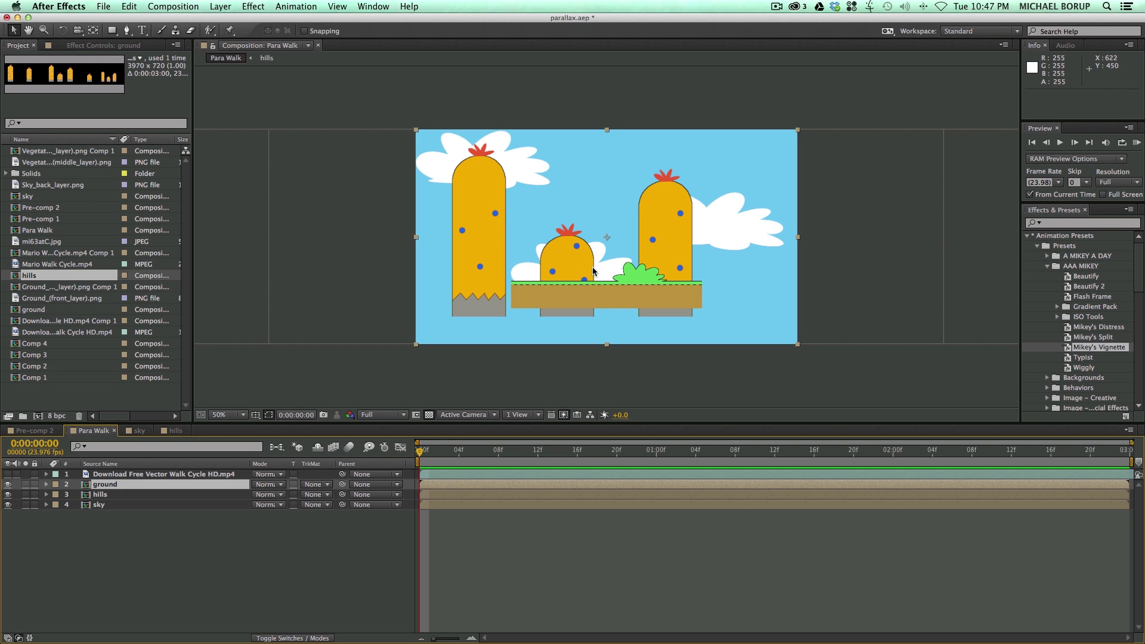
double_click(454, 485)
- Change the ground comp's width to 5240 px in Composition Settings
right_click(359, 216)
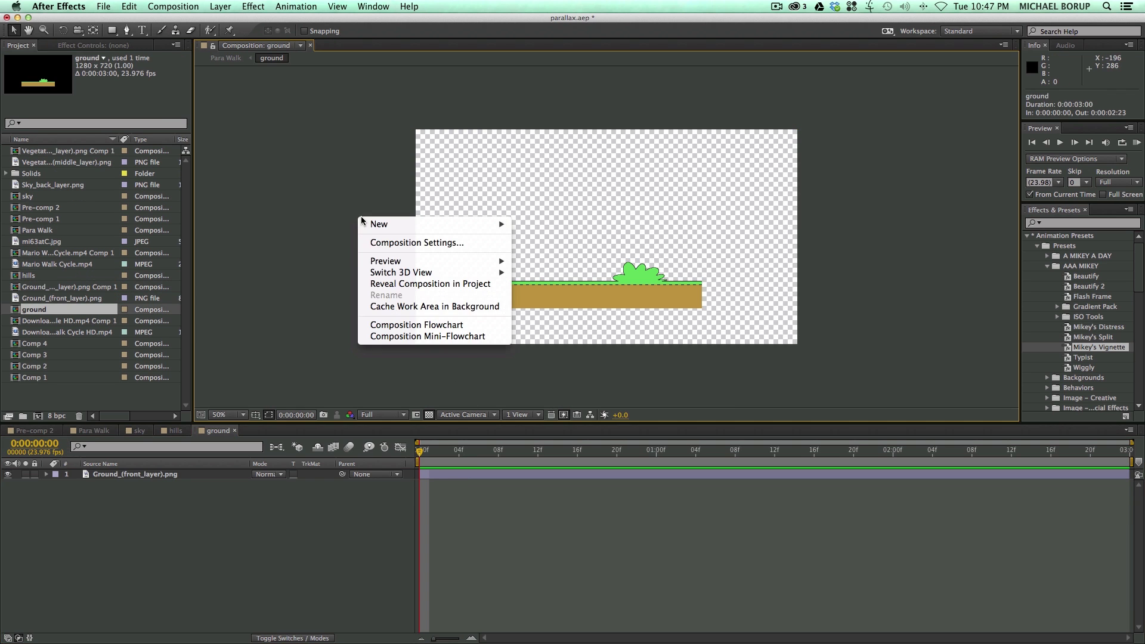
click(385, 242)
click(221, 201)
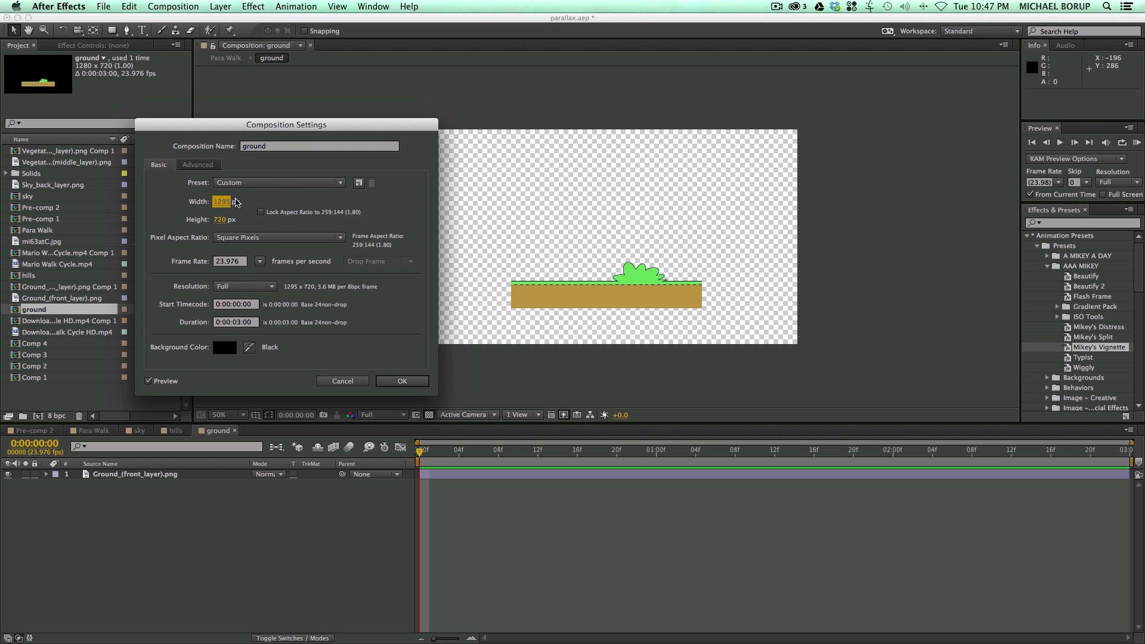
text(3340)
key(BackSpace)
key(BackSpace)
key(BackSpace)
key(BackSpace)
text(47405240)
click(402, 381)
- Scale the ground strip up to 140%
key(comma)
key(comma)
key(comma)
key(comma)
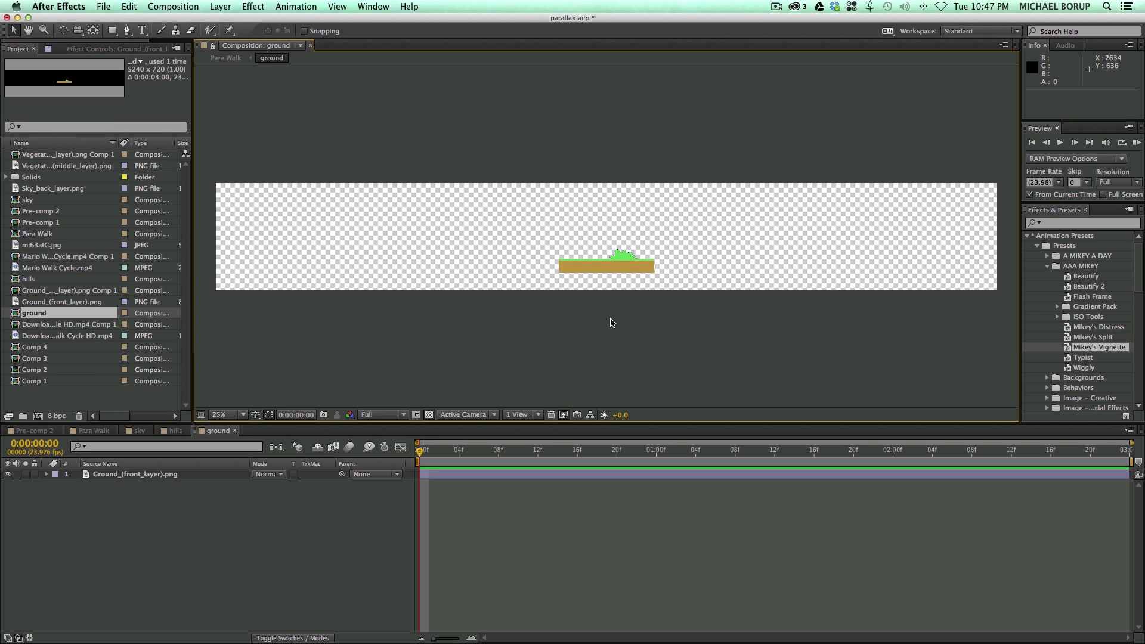
click(444, 474)
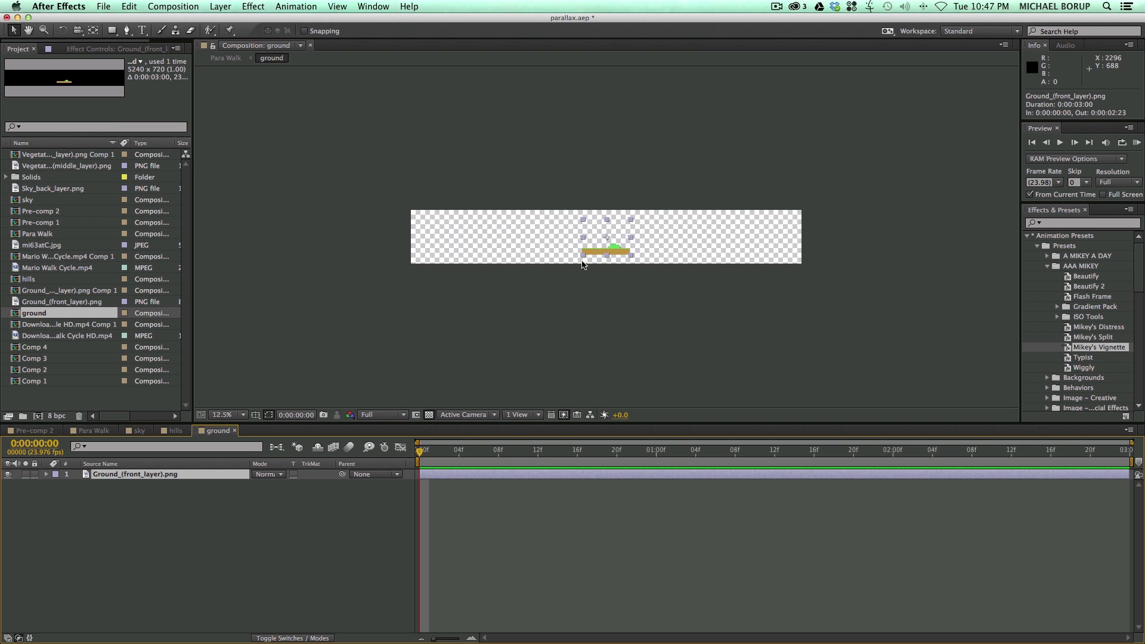
click(640, 216)
click(617, 230)
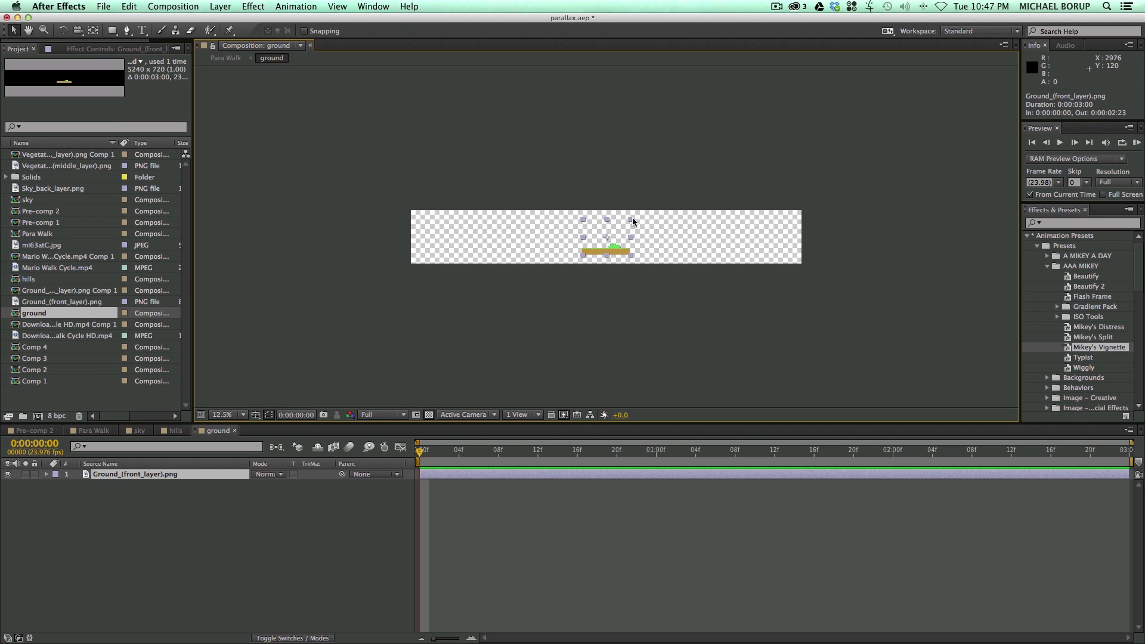
drag(631, 217, 663, 208)
click(664, 246)
- Duplicate the ground strip into seven end-to-end copies, then return to Para Walk
click(626, 260)
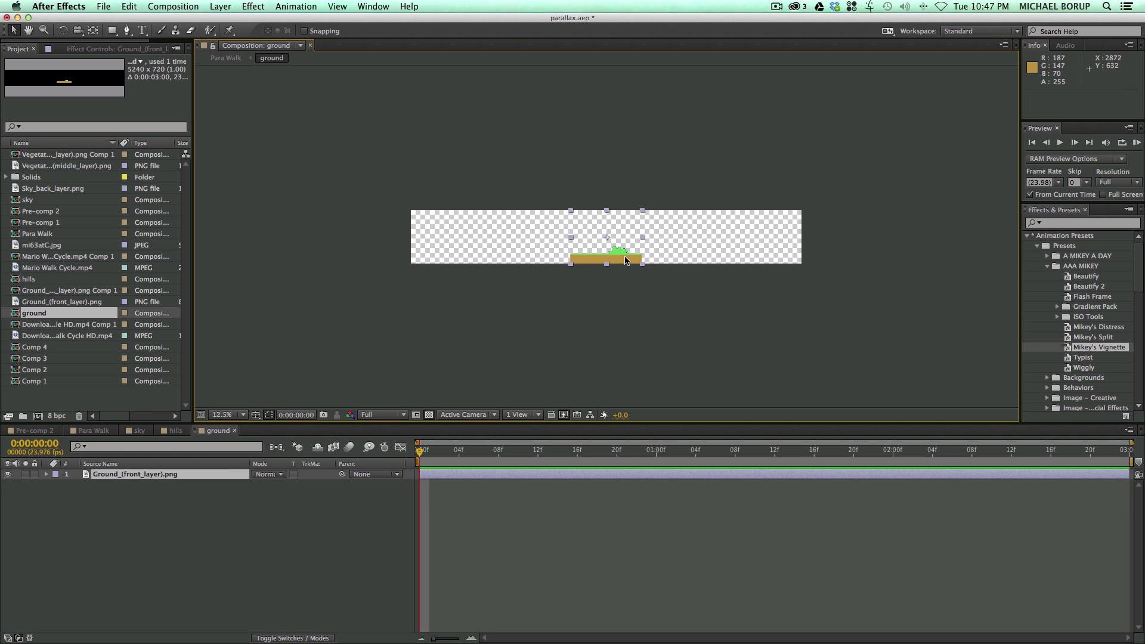
key(ctrl+d)
key(ctrl+d)
key(ctrl+d)
drag(598, 258, 434, 259)
click(575, 260)
drag(575, 260, 483, 259)
drag(649, 260, 618, 259)
key(super+d)
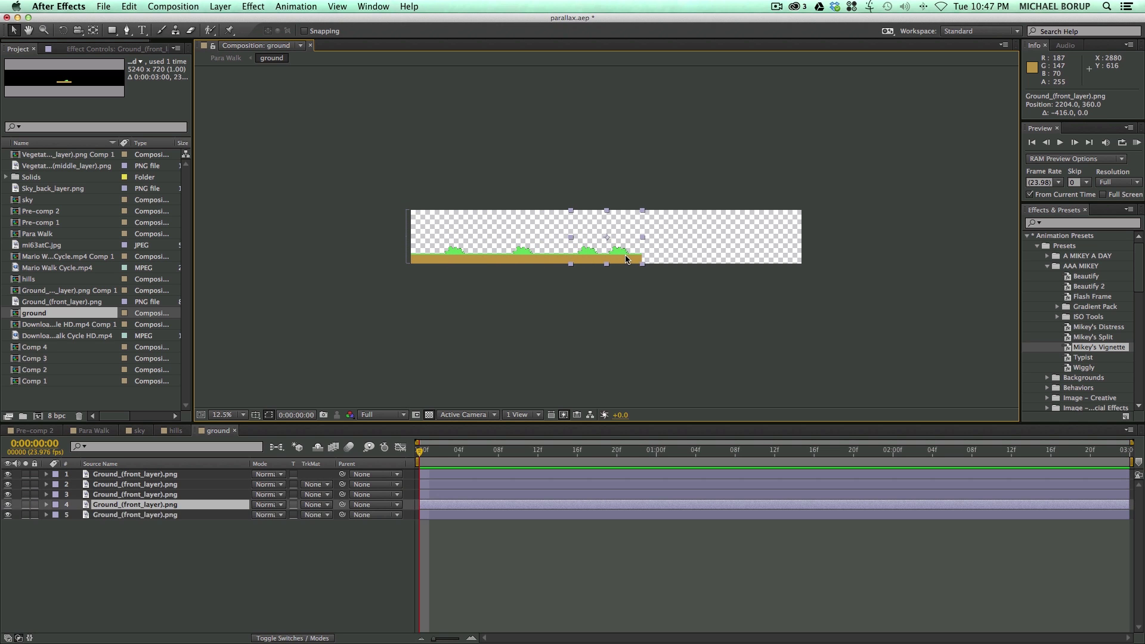
drag(628, 258, 802, 260)
key(super+d)
key(super+d)
click(751, 296)
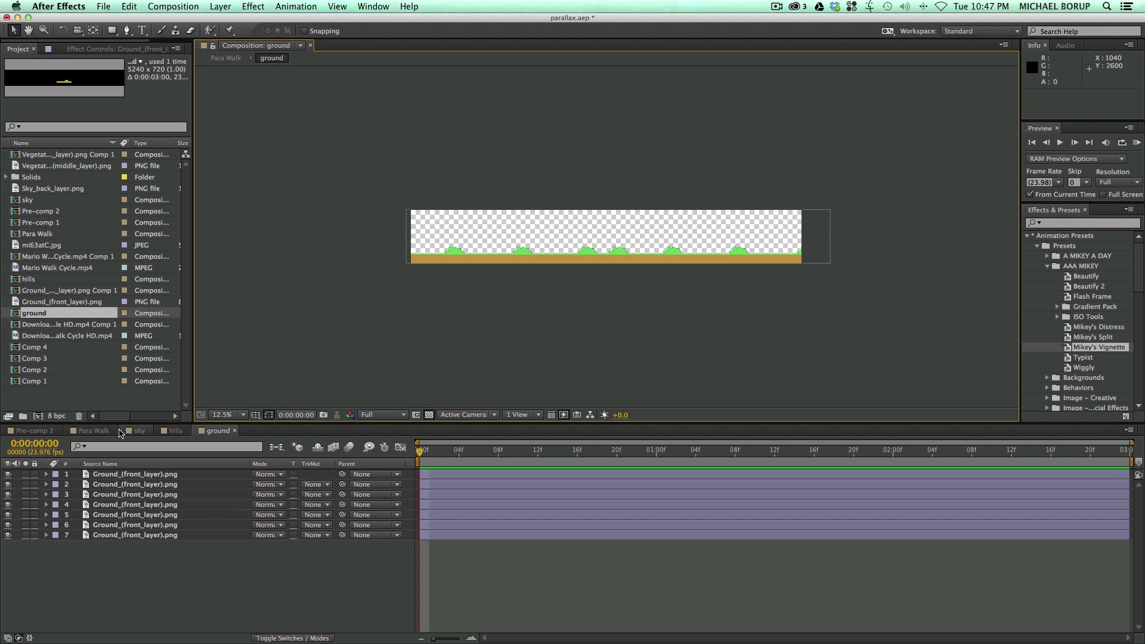
click(94, 430)
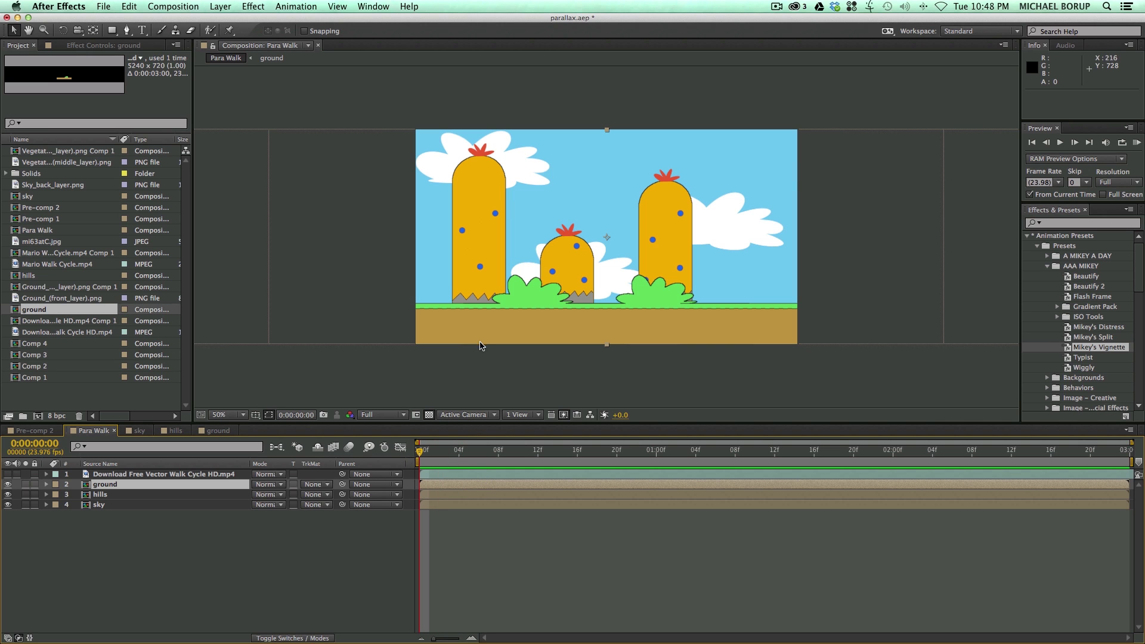
- Select ground, hills and sky and set the Align panel to align to Composition
key(comma)
key(comma)
key(period)
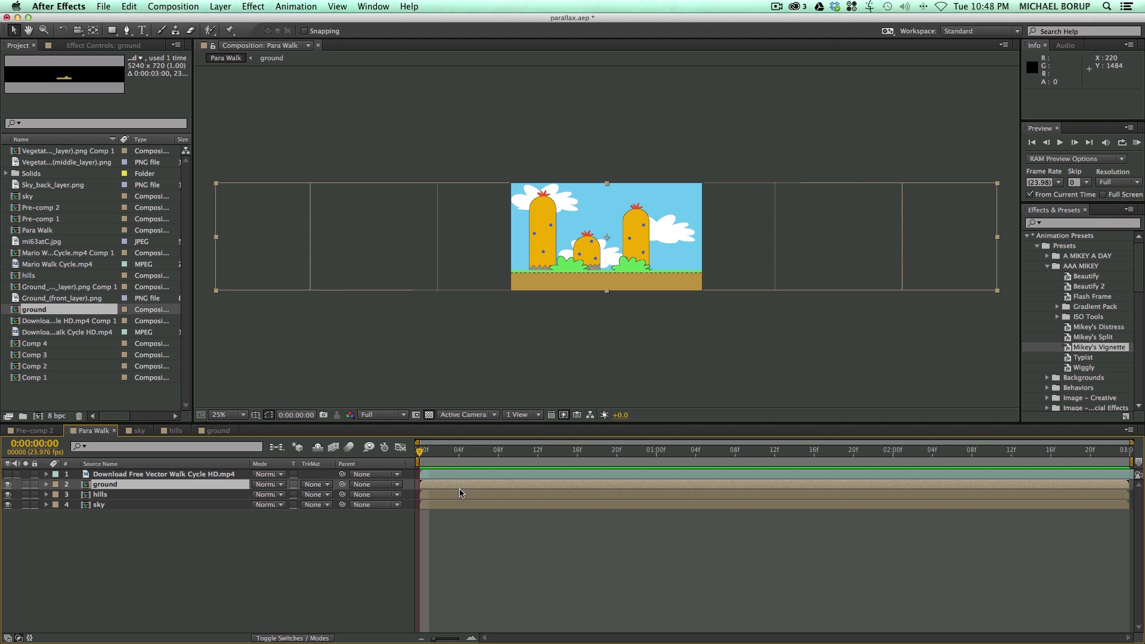
key(super+shift+Down)
key(super+shift+Down)
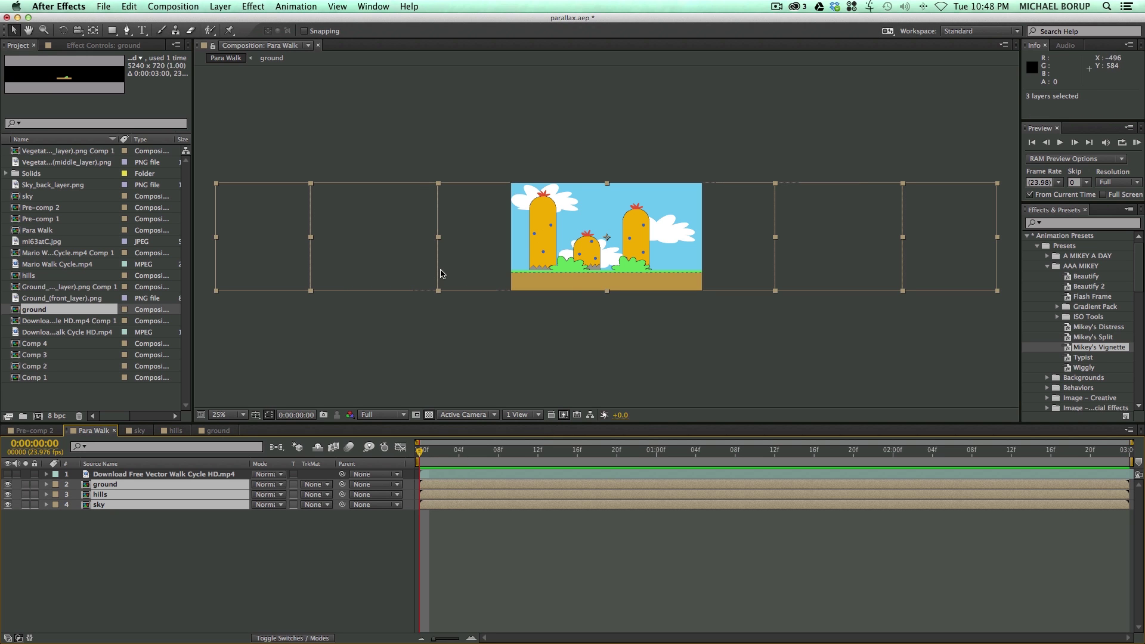
click(378, 8)
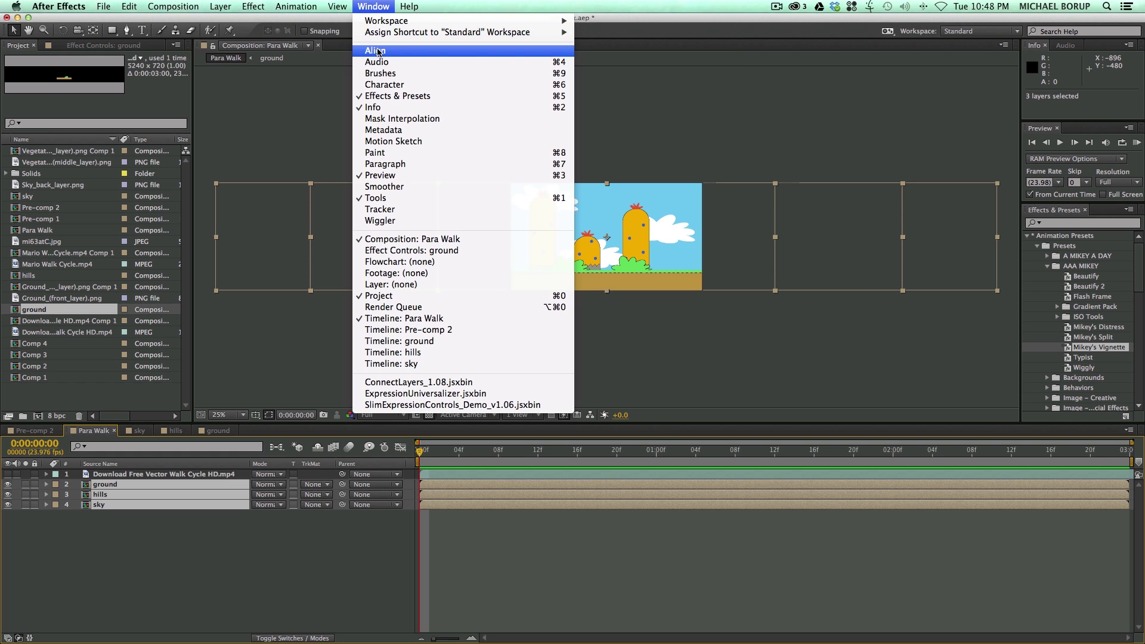
click(378, 52)
click(1102, 444)
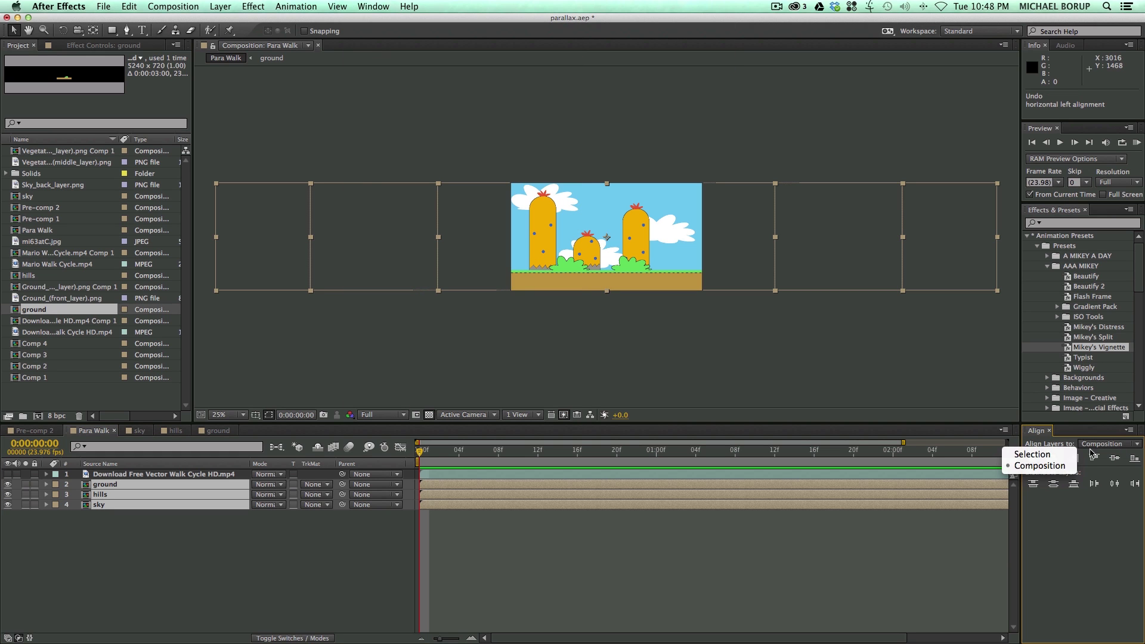
click(1049, 471)
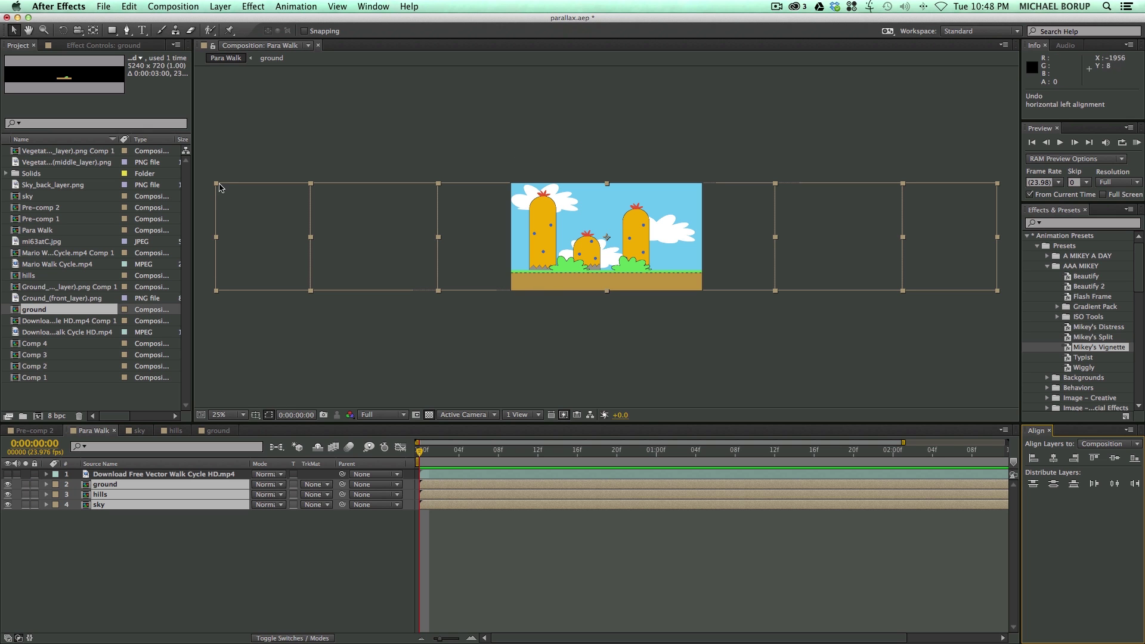
- Apply Horizontal Left Alignment to ground, hills and sky, then deselect them
scroll(239, 365, up, 10)
scroll(295, 210, down, 12)
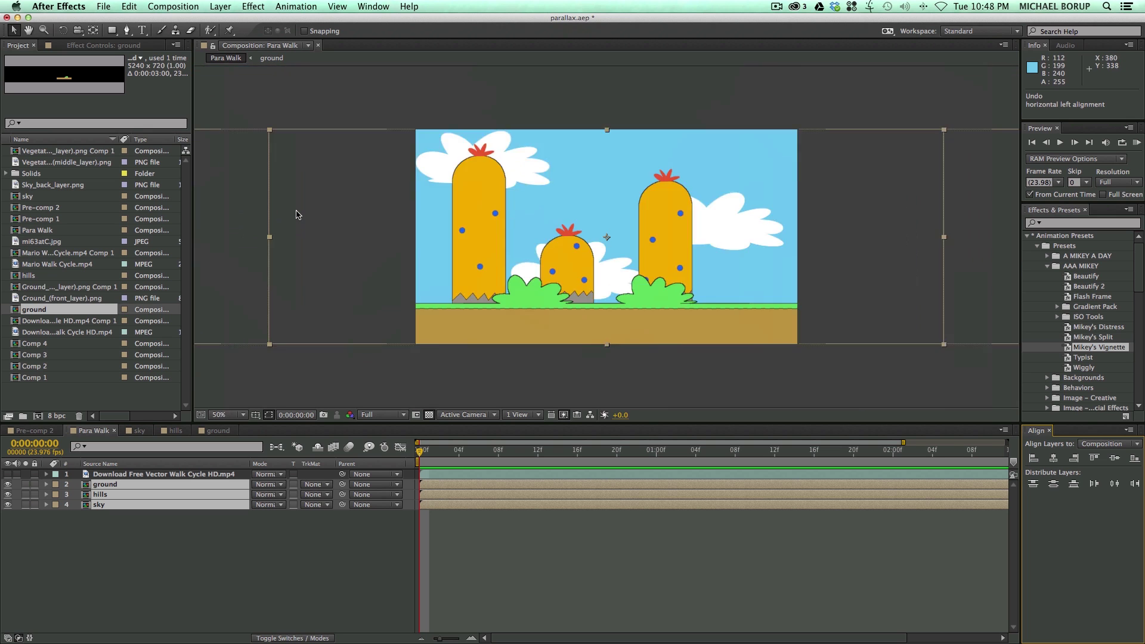
scroll(295, 210, down, 2)
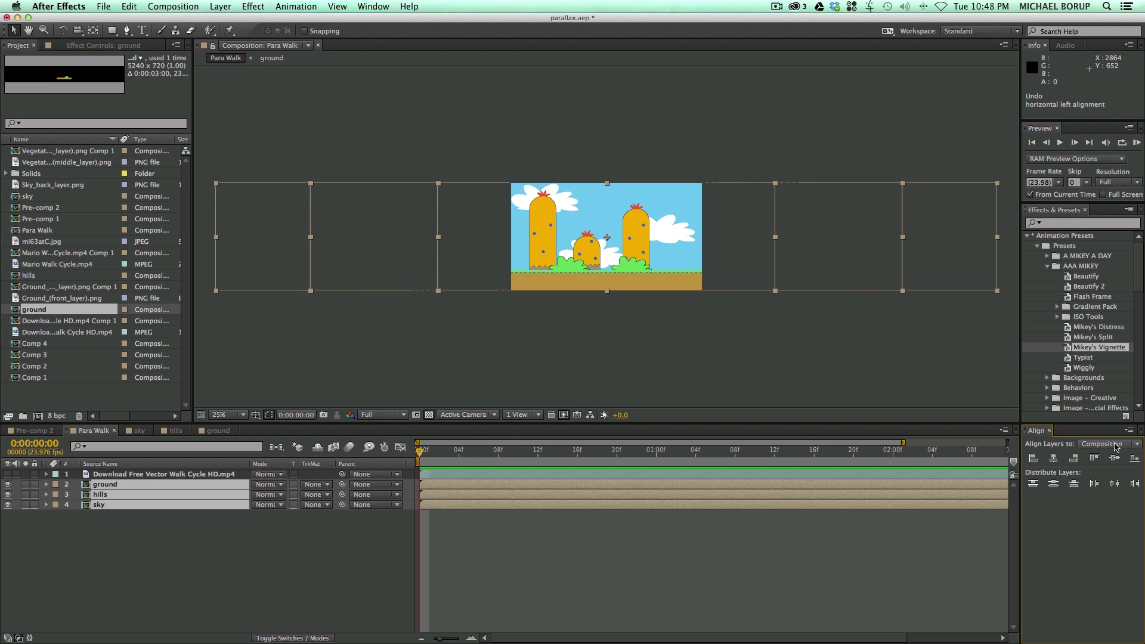
click(470, 484)
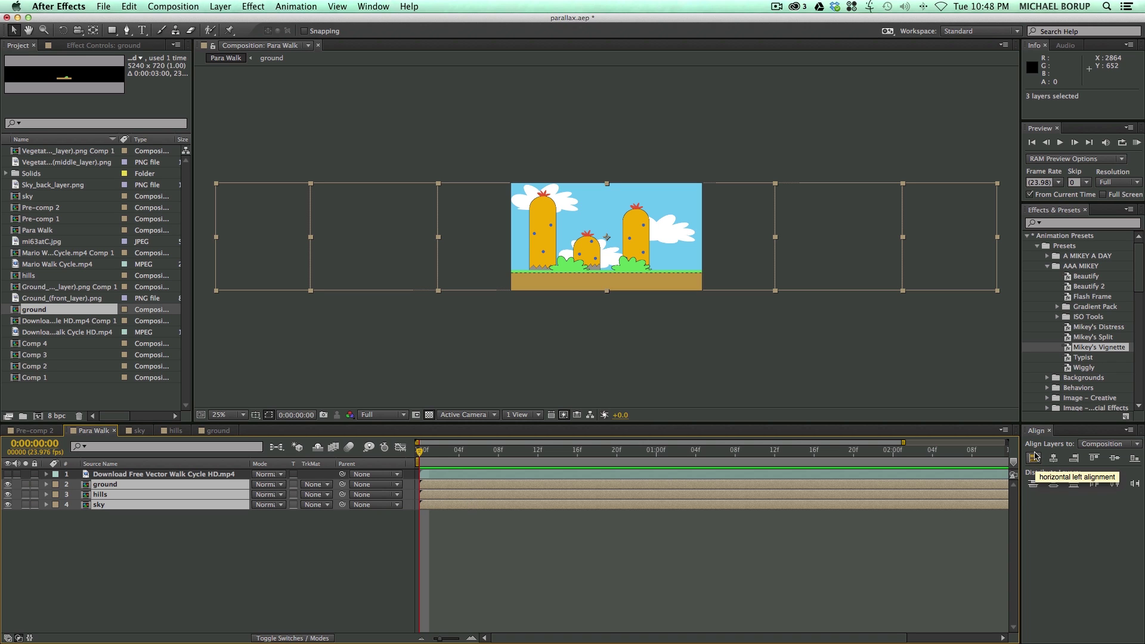
click(1034, 457)
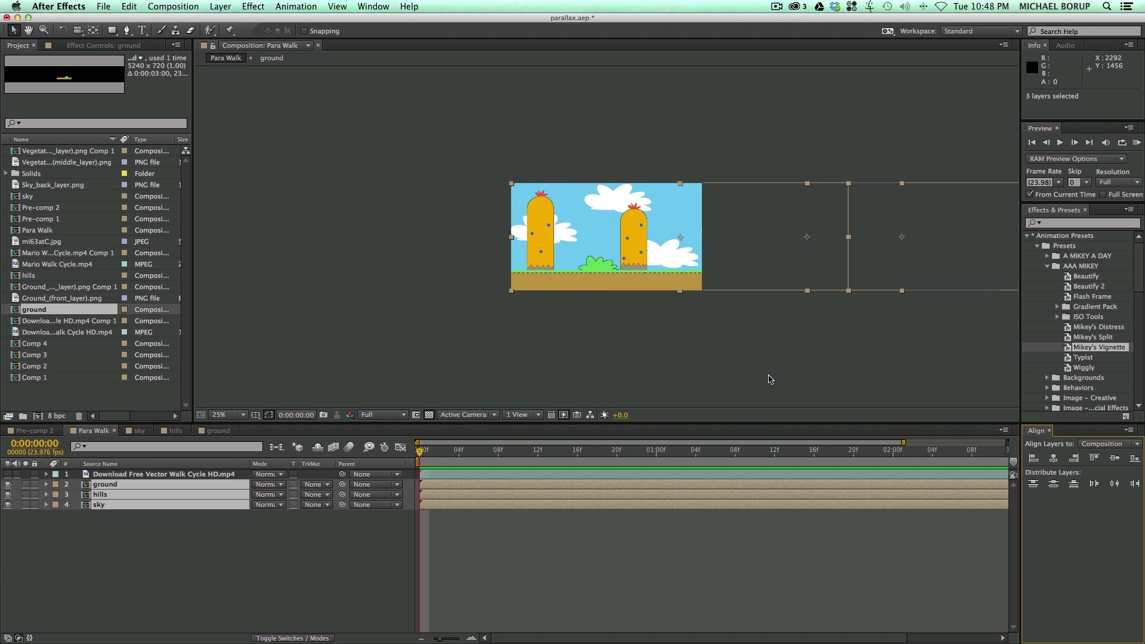
scroll(835, 322, right, 10)
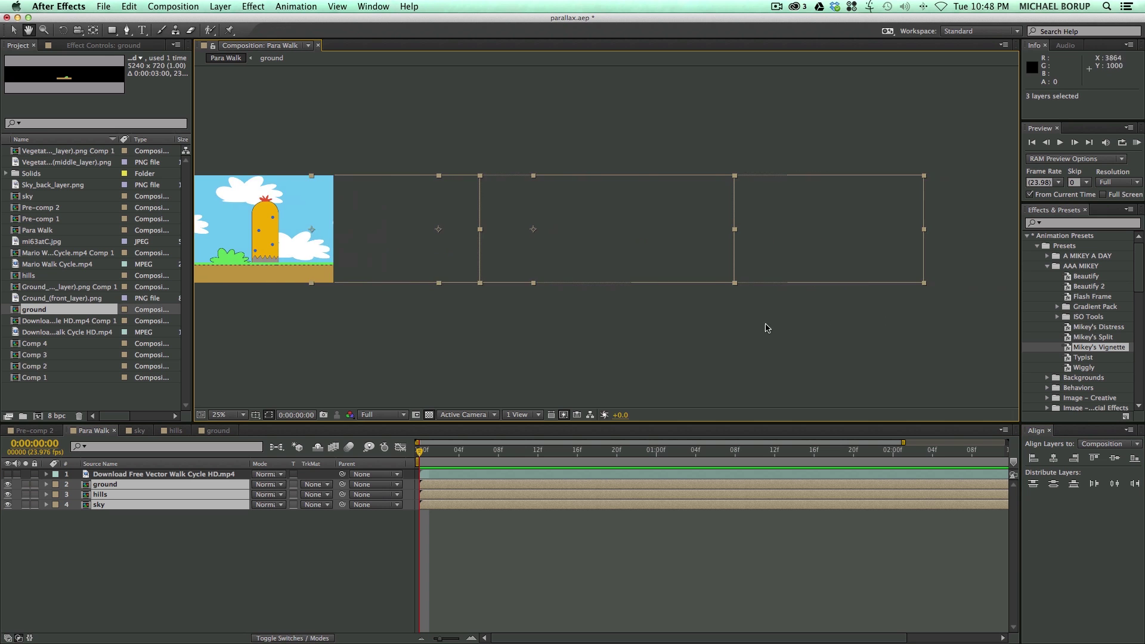
scroll(775, 328, left, 8)
key(v)
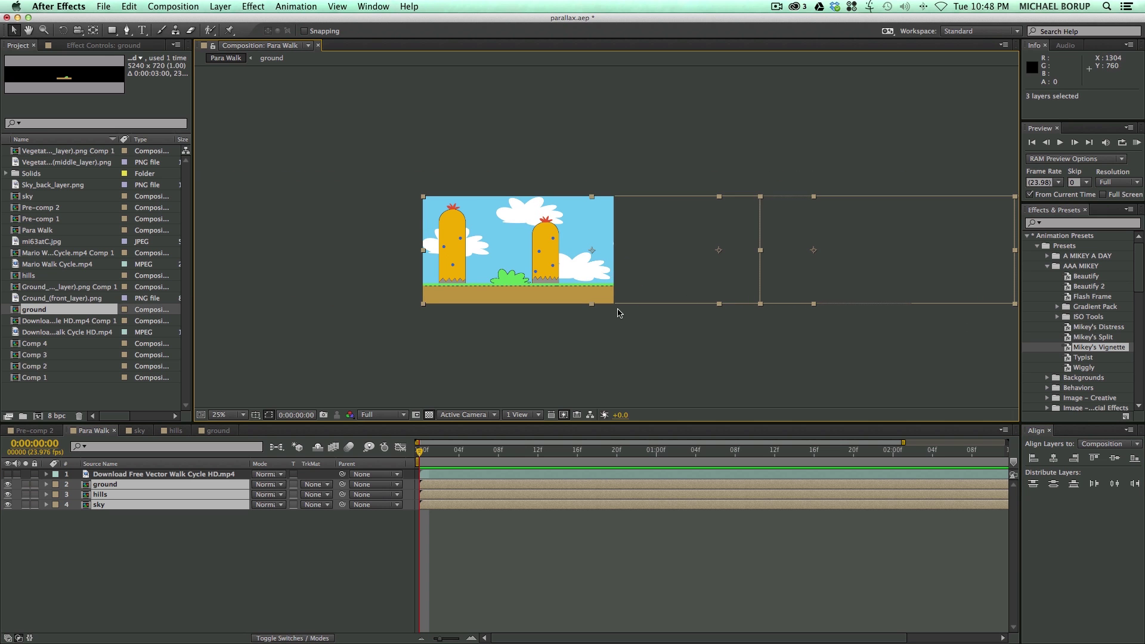
click(536, 565)
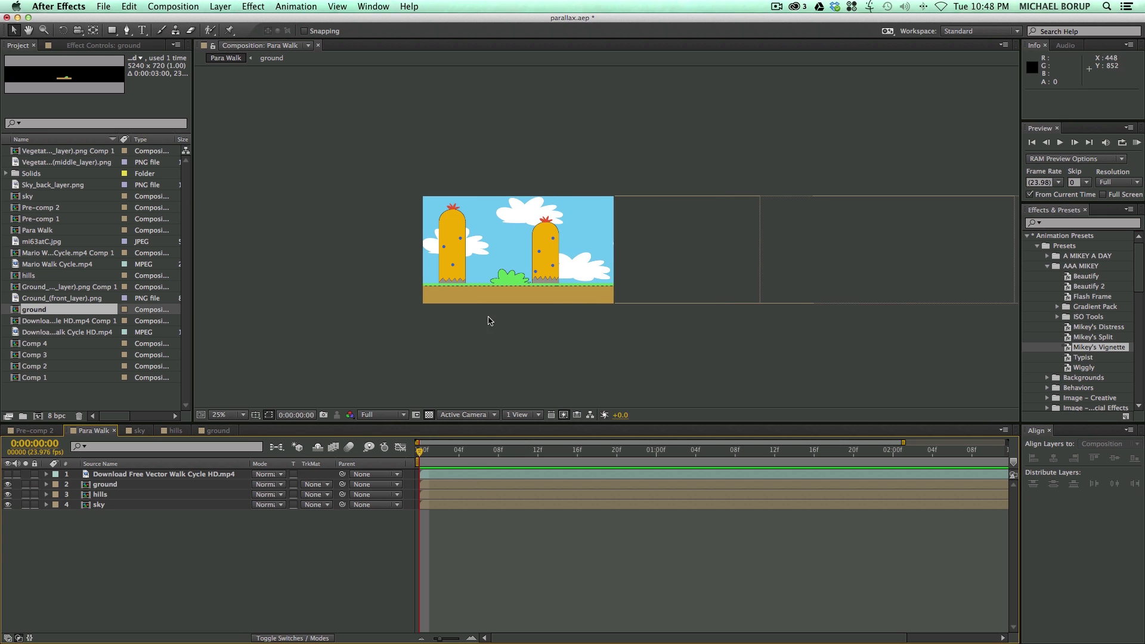
- Set the viewer to Fit up to 100% and RAM preview Para Walk from the start
click(230, 418)
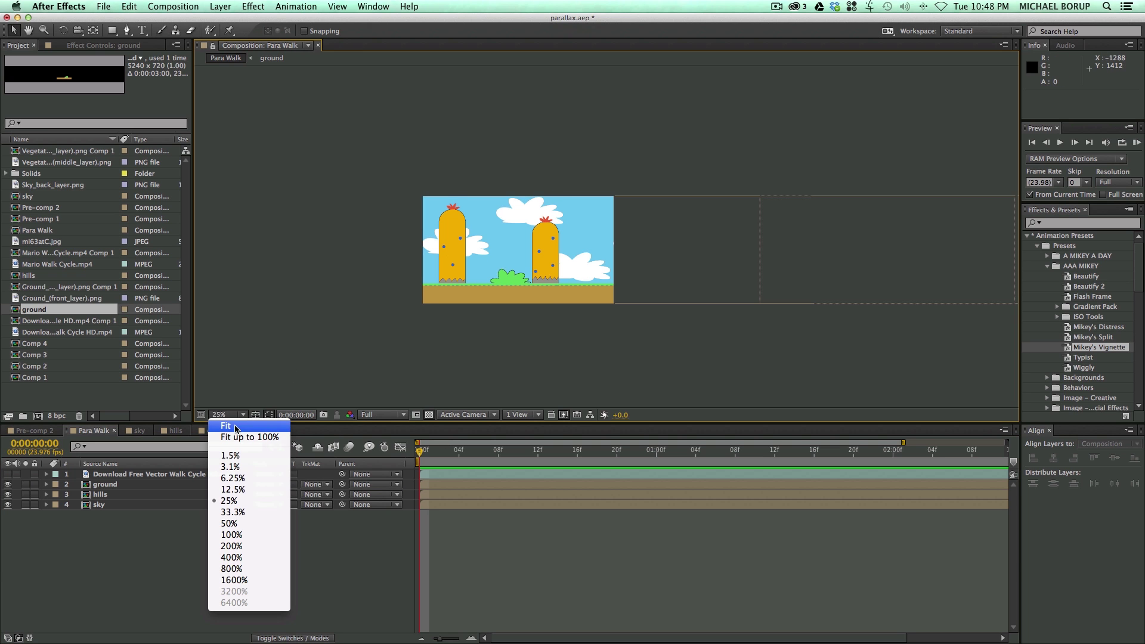
click(241, 436)
key(KP_0)
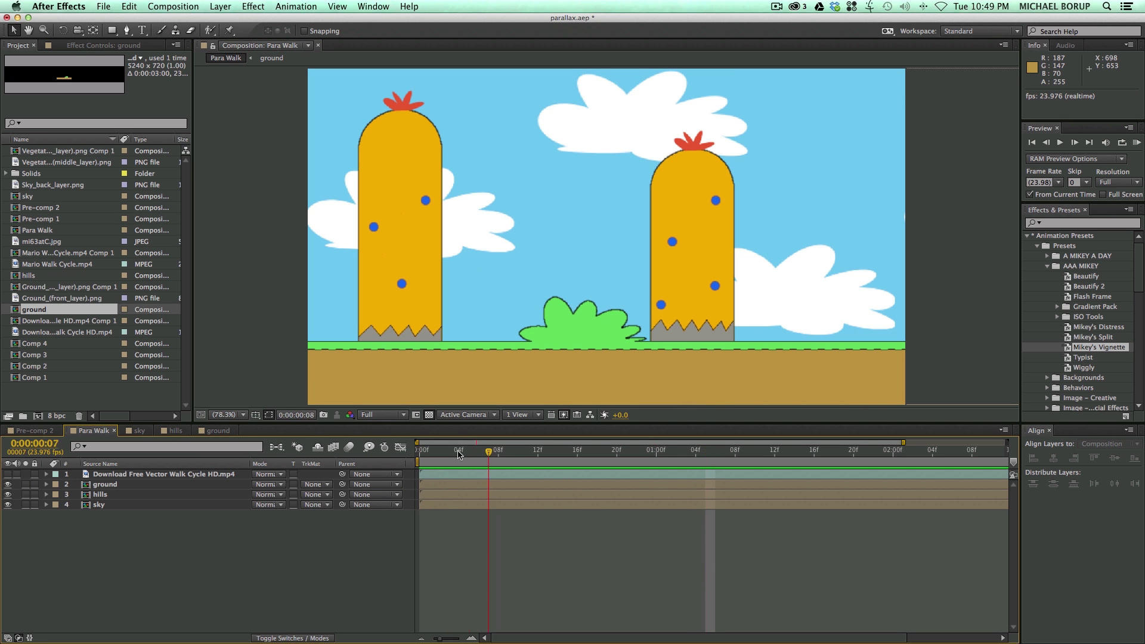
key(space)
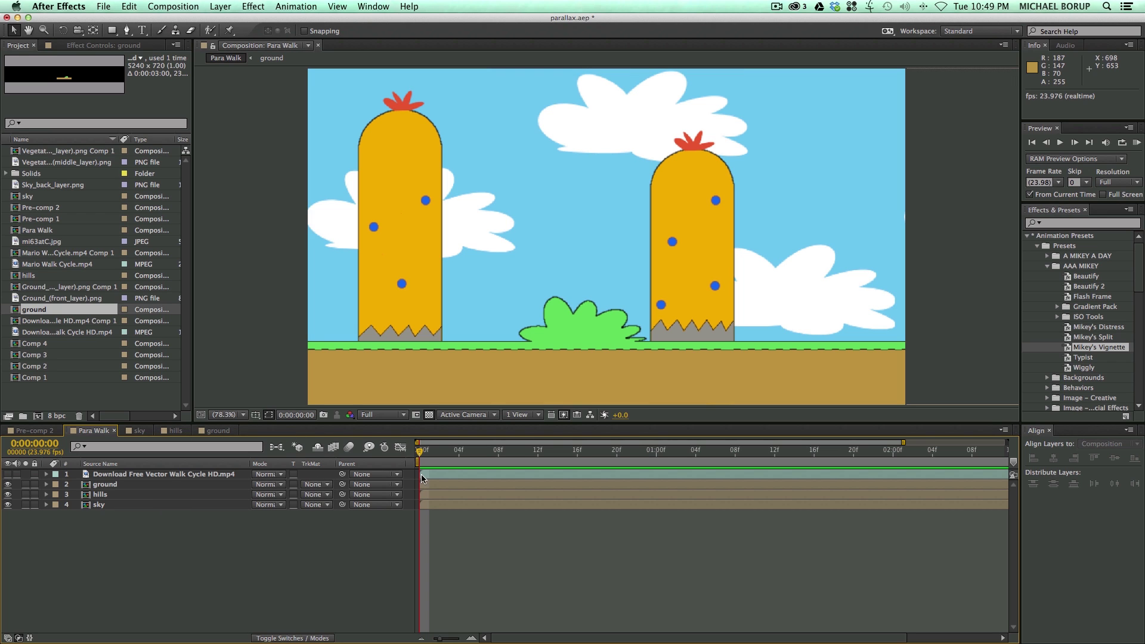
click(221, 6)
- Add a new null object layer named Control
mouse_move(230, 21)
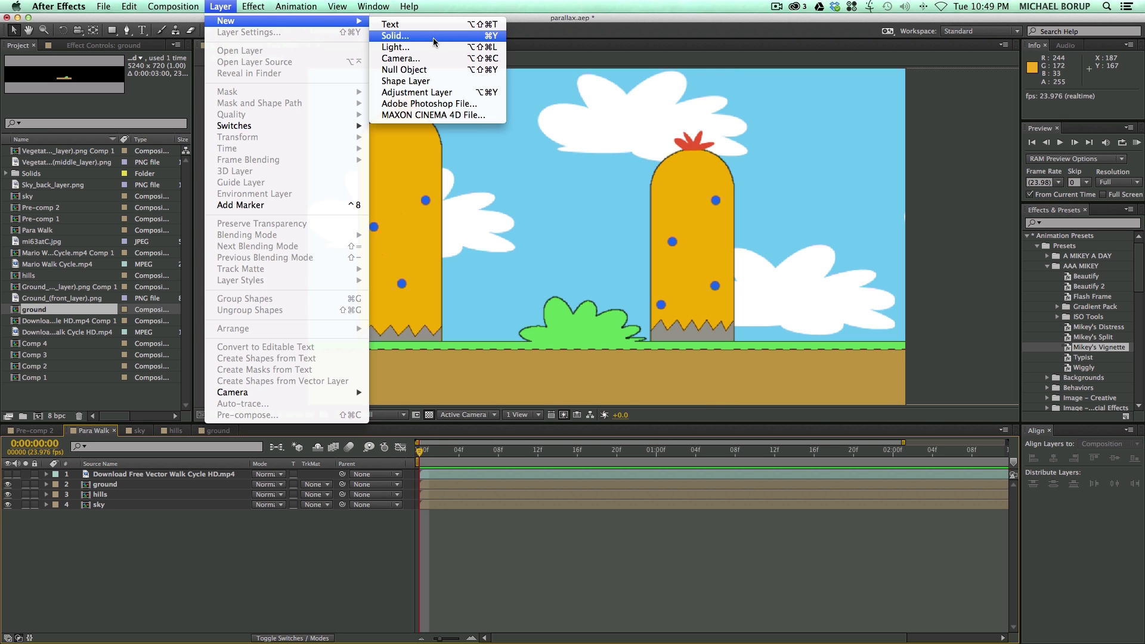
click(431, 69)
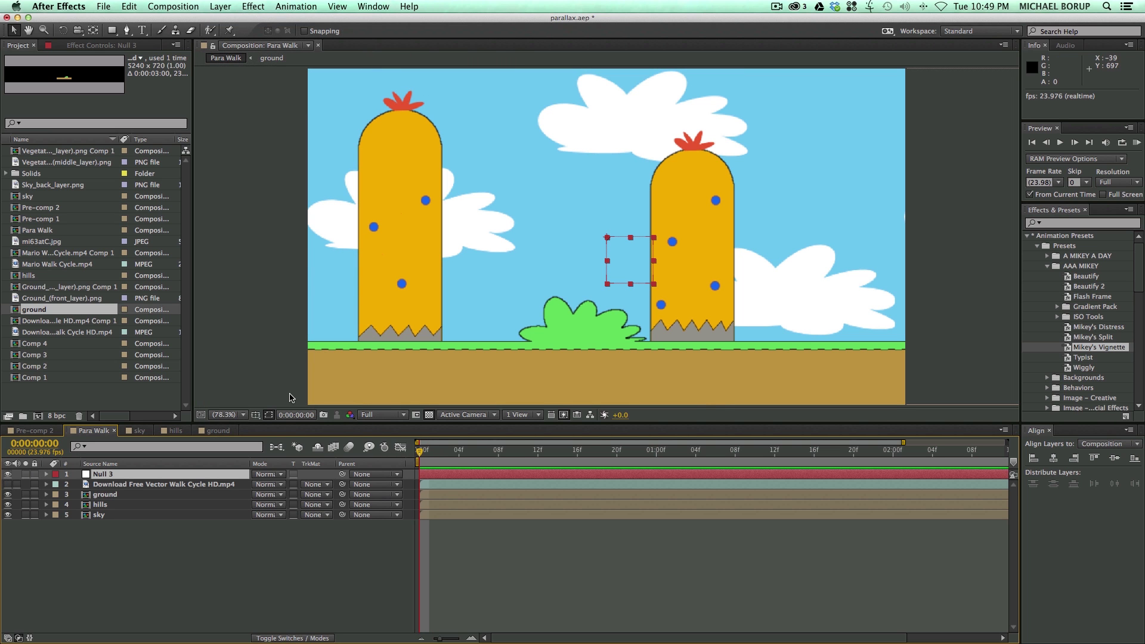
key(Return)
text(Cont)
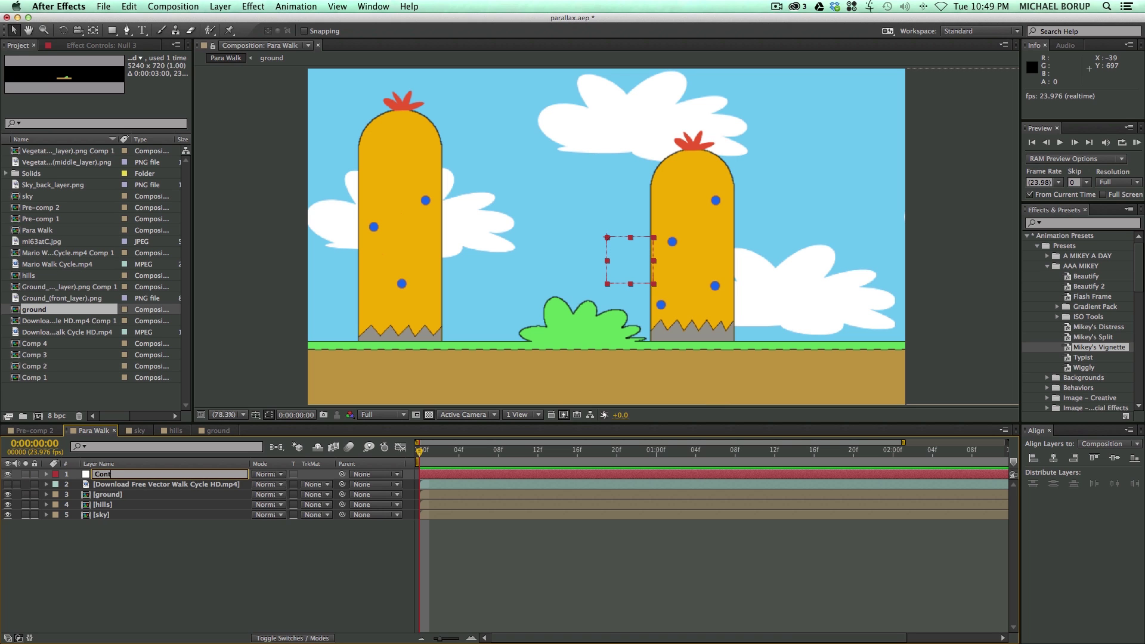
text(rol)
key(Return)
- Duplicate the Control null as Layer 1 and hide both nulls
key(super+d)
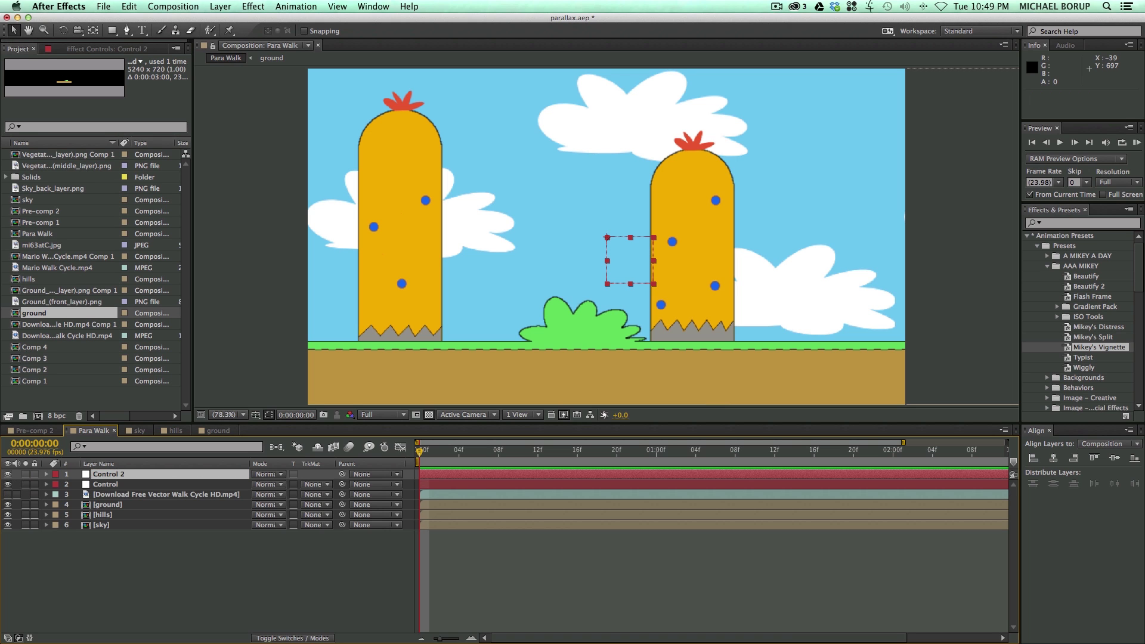
key(Return)
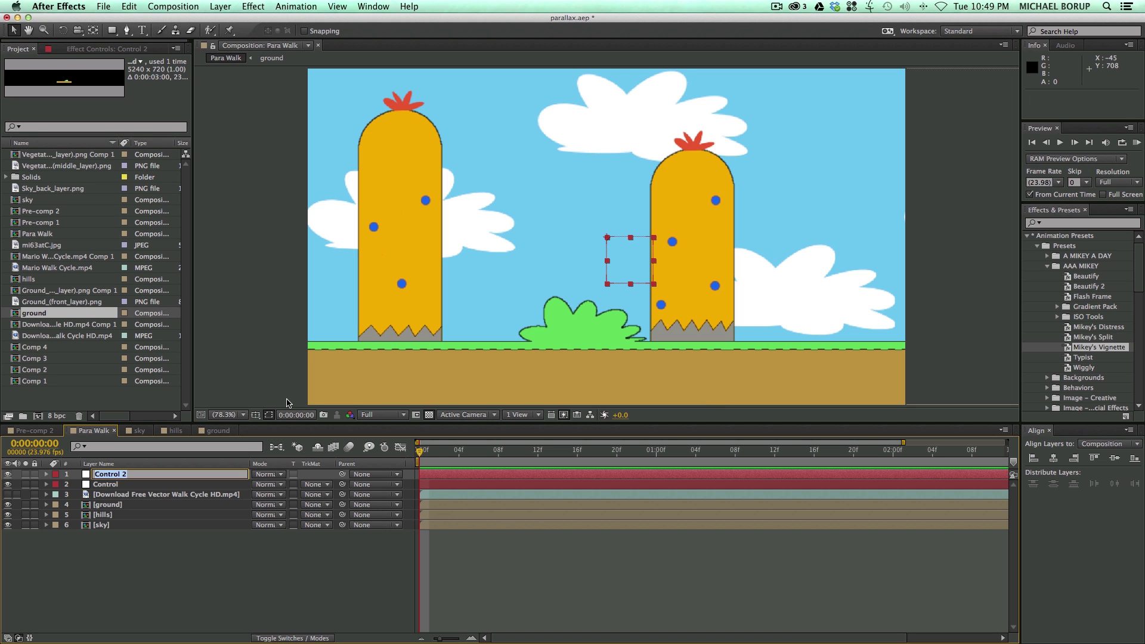
text(Mov)
click(209, 540)
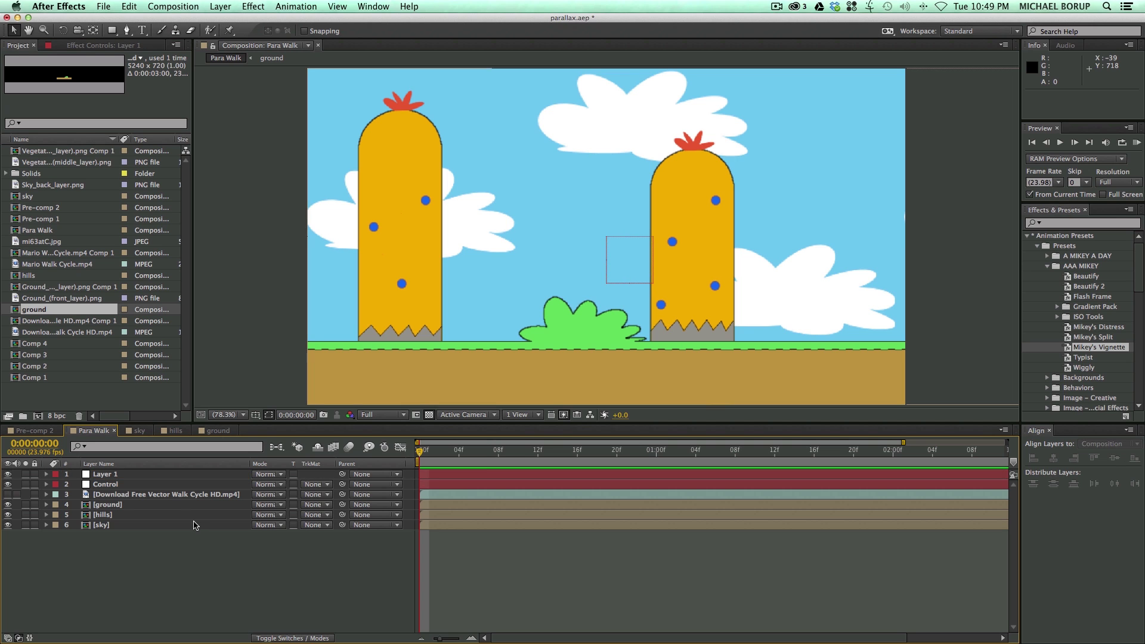
click(132, 484)
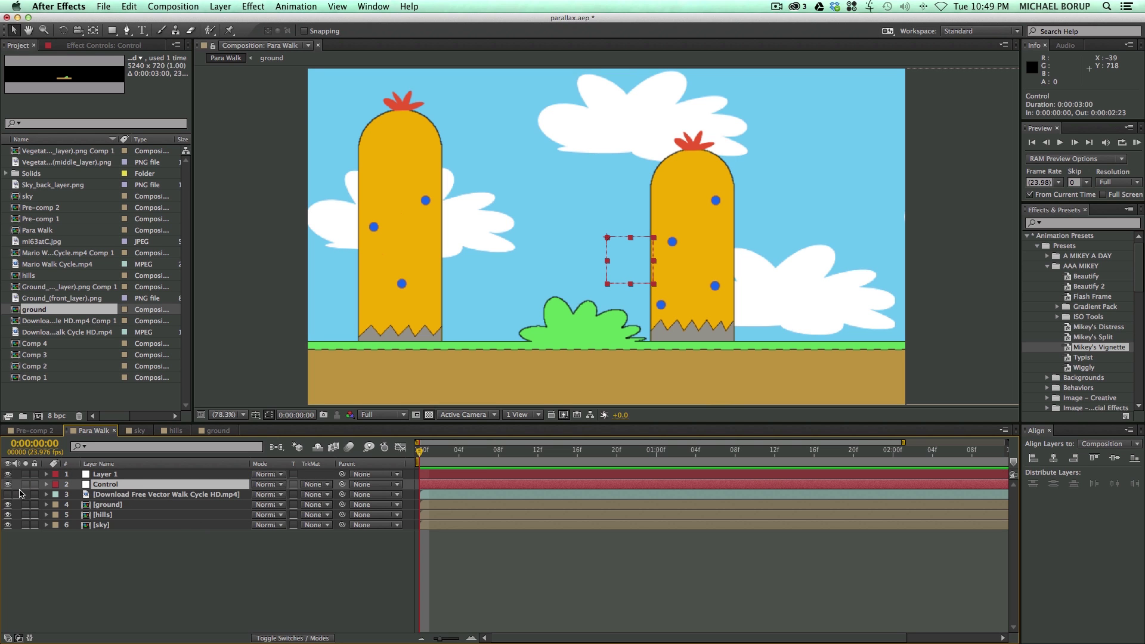
drag(19, 489, 18, 478)
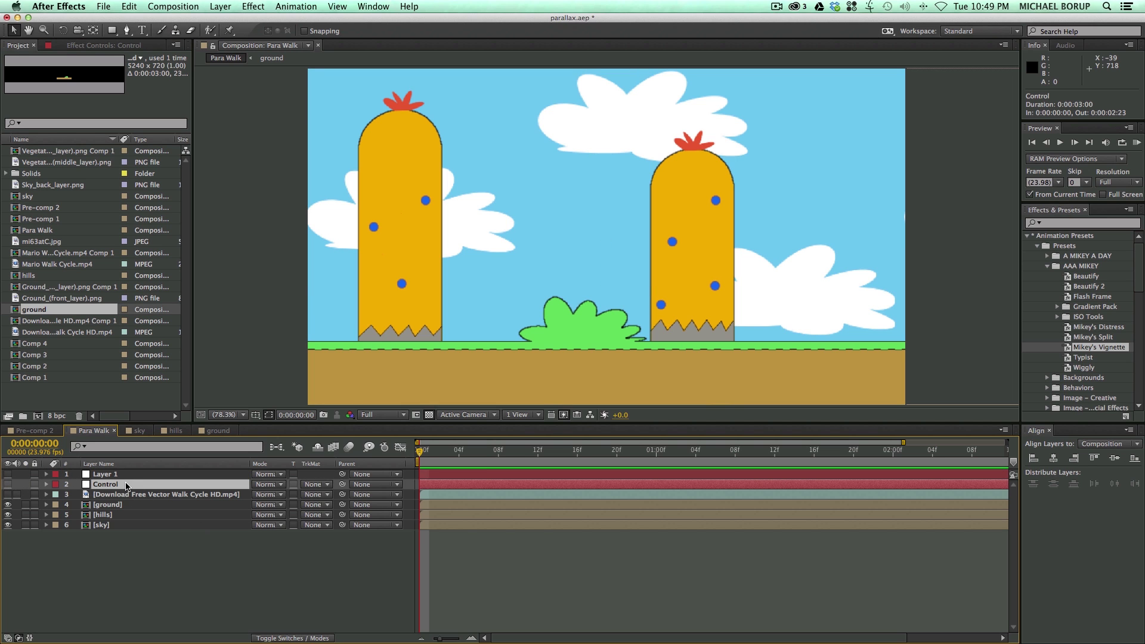
click(253, 6)
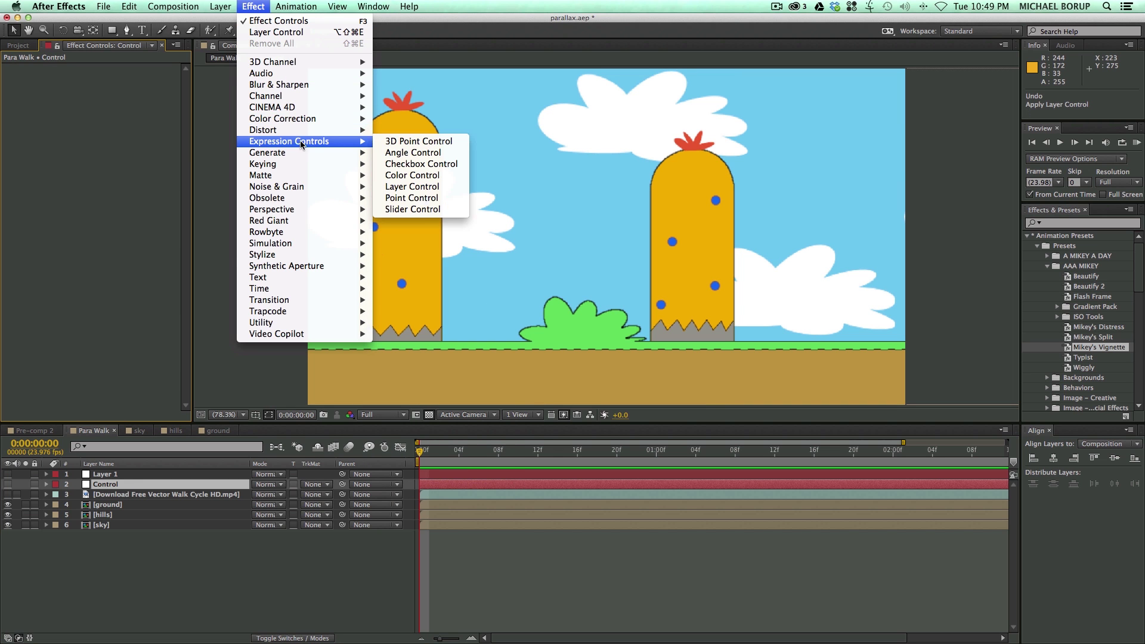
- Apply a Slider Control effect at 0.00 to the Control null, then select Layer 1
click(425, 209)
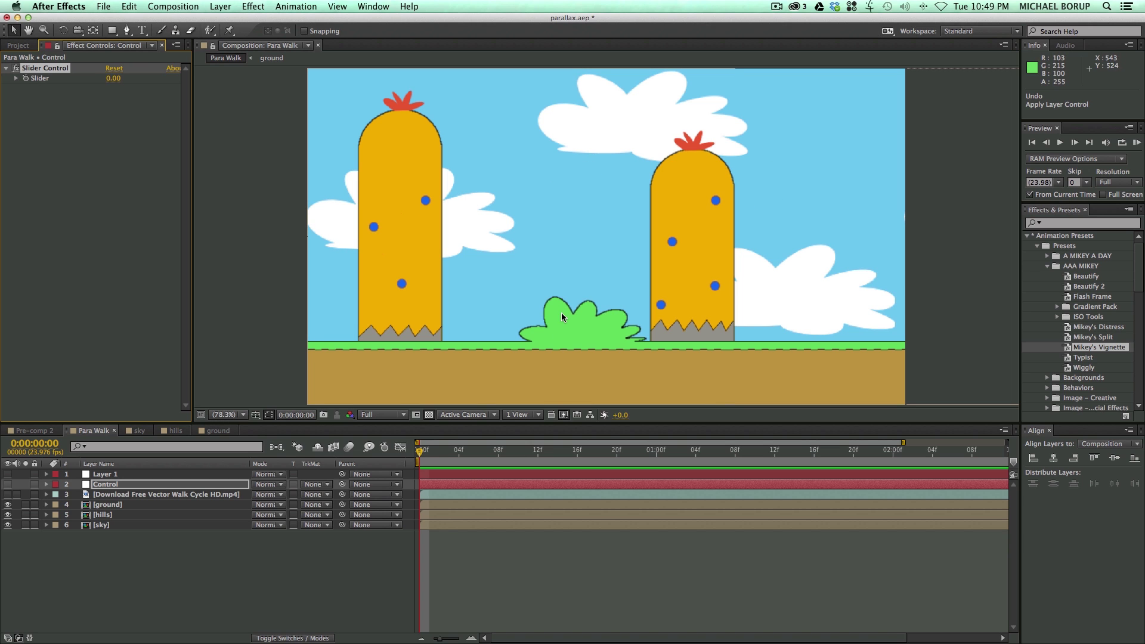
click(498, 540)
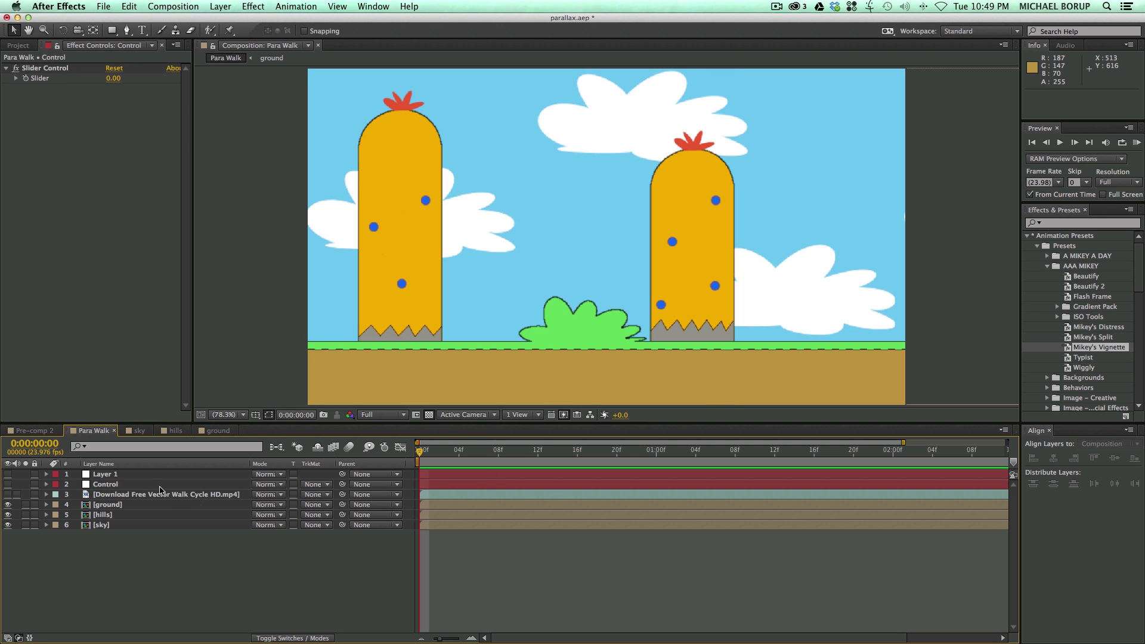
click(120, 477)
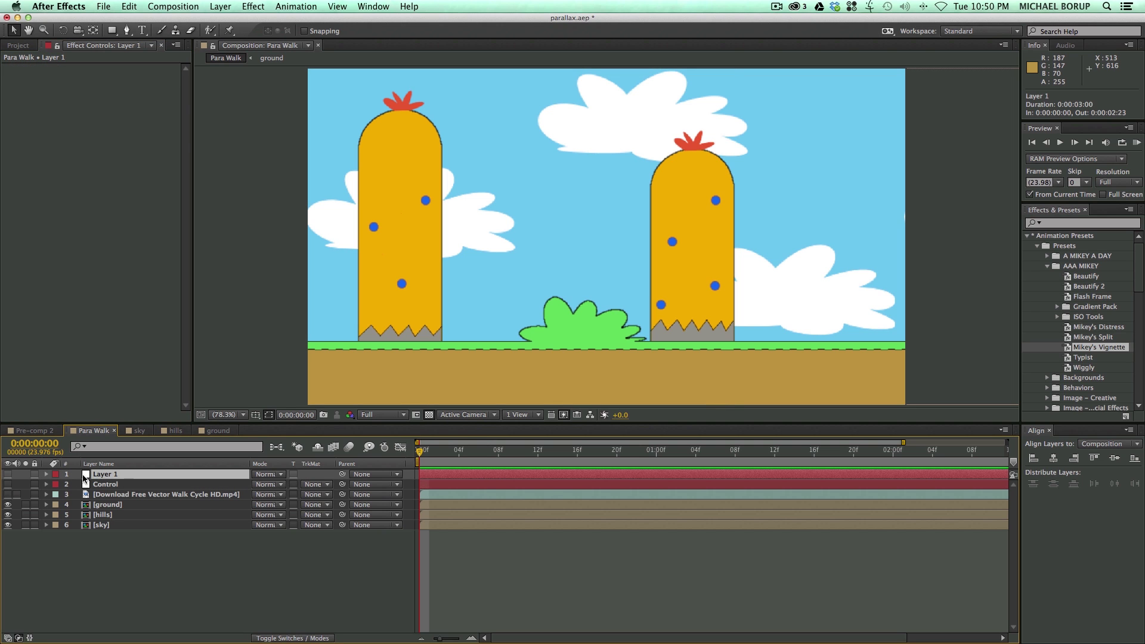
- Give Layer 1's Position the expression [transform.position[0],transform.position[1]] by pick-whipping x and y
key(p)
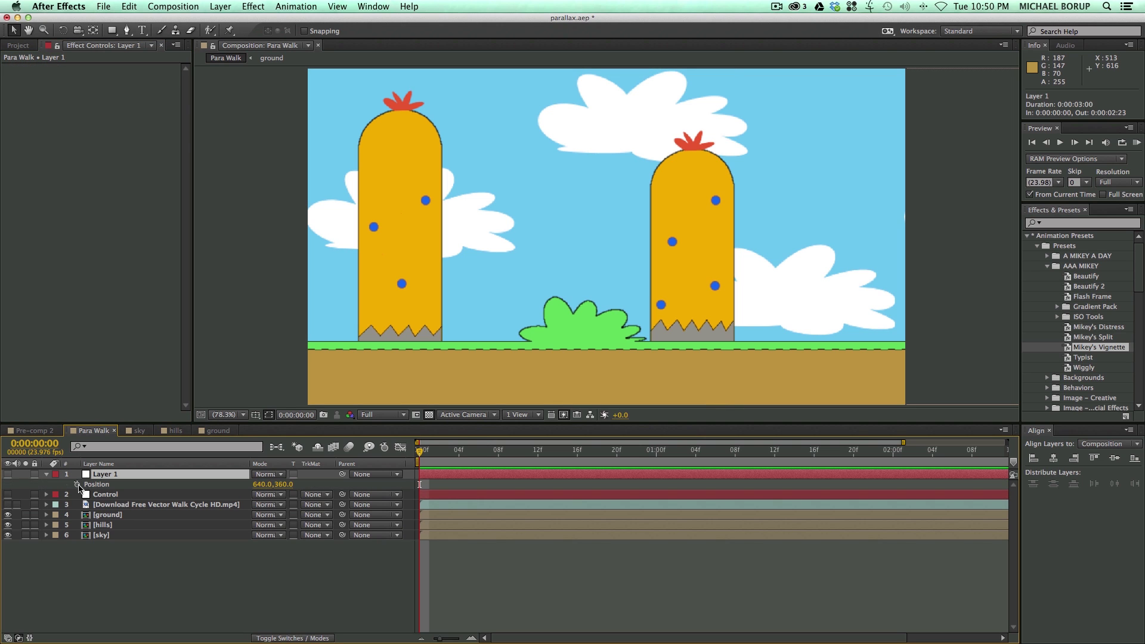
alt+click(77, 484)
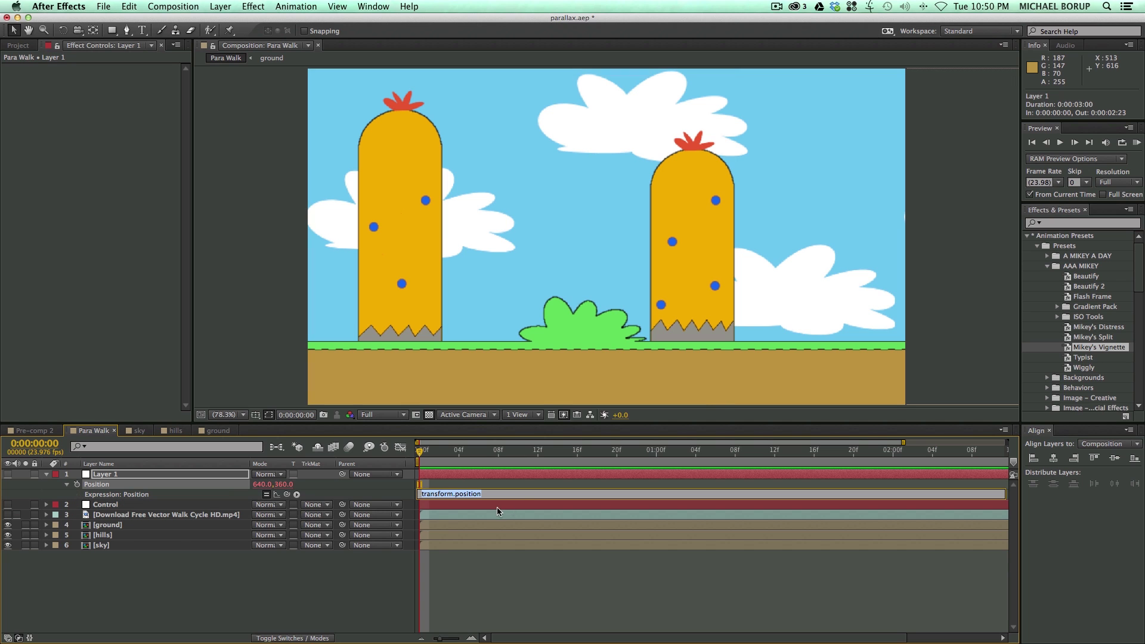
drag(522, 502, 523, 553)
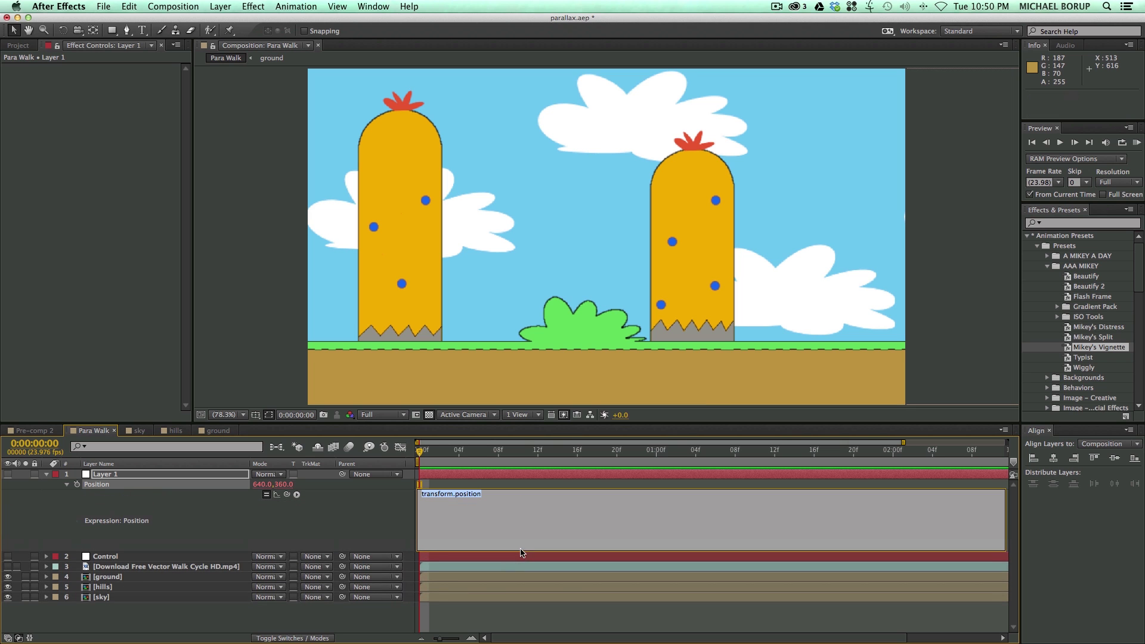
drag(507, 423, 506, 415)
click(506, 442)
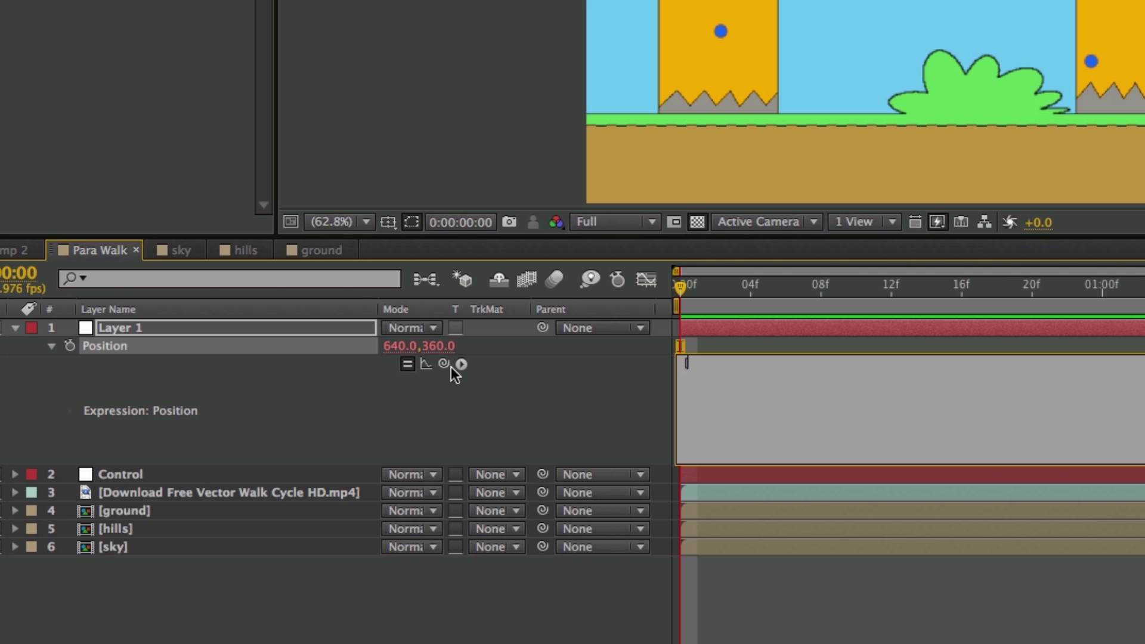
drag(445, 366, 399, 346)
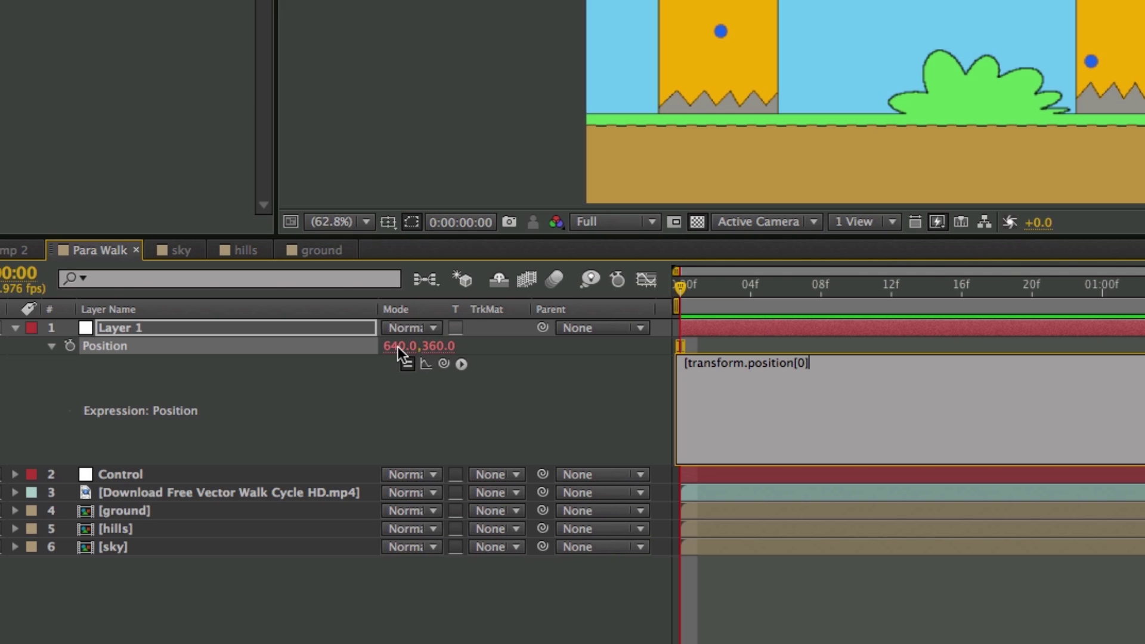
text(,)
drag(442, 367, 431, 342)
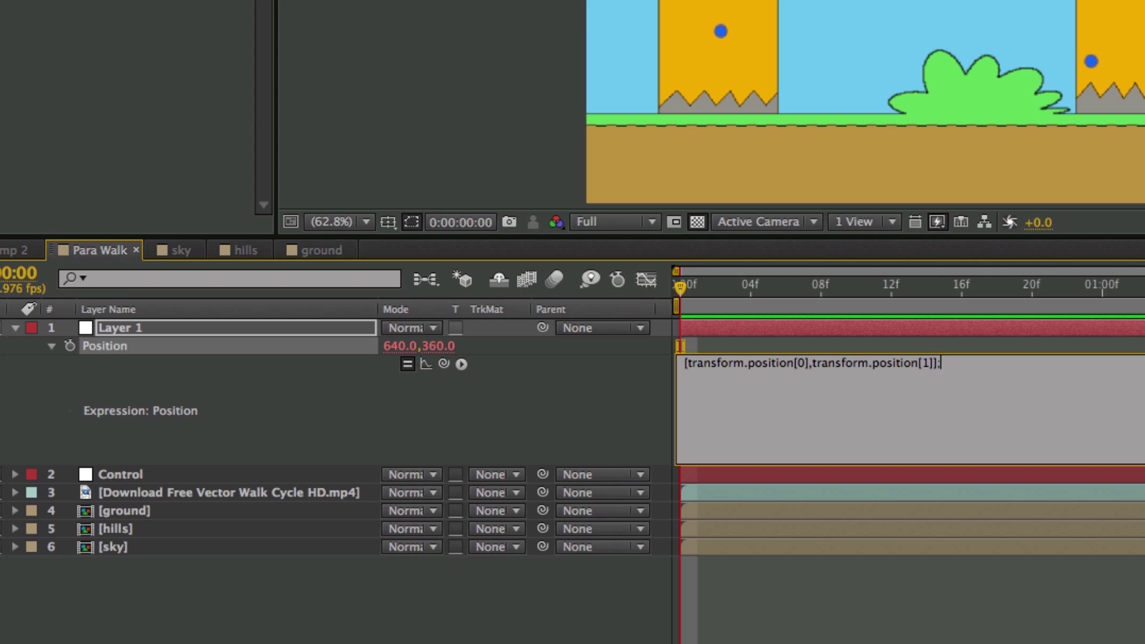
drag(756, 294, 631, 285)
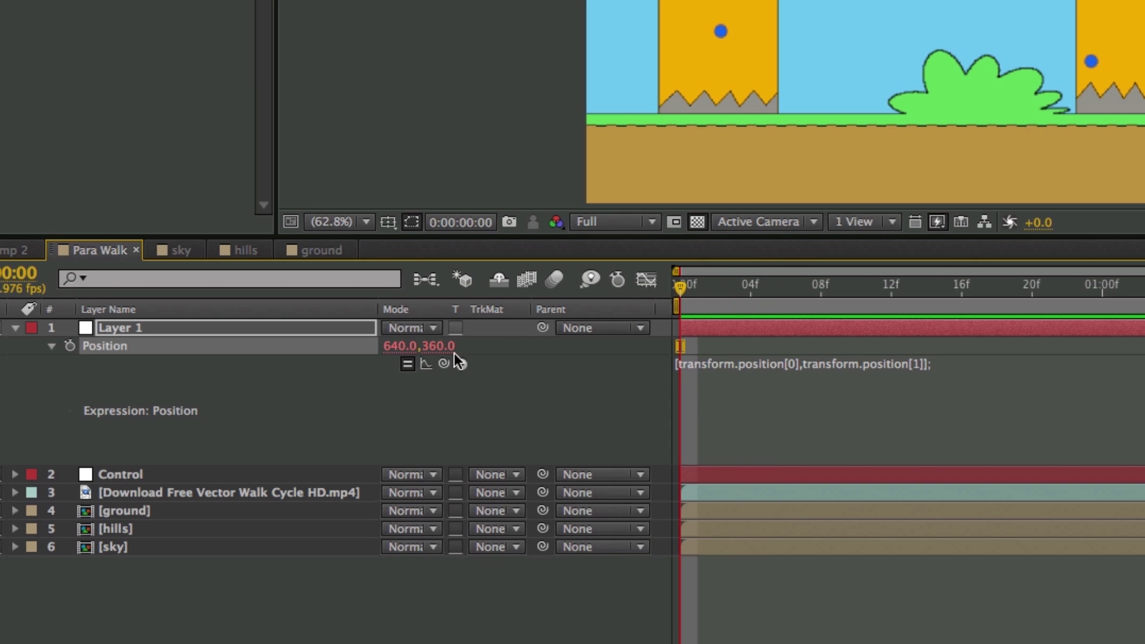
- Reopen the Position expression and insert a blank first line
click(950, 382)
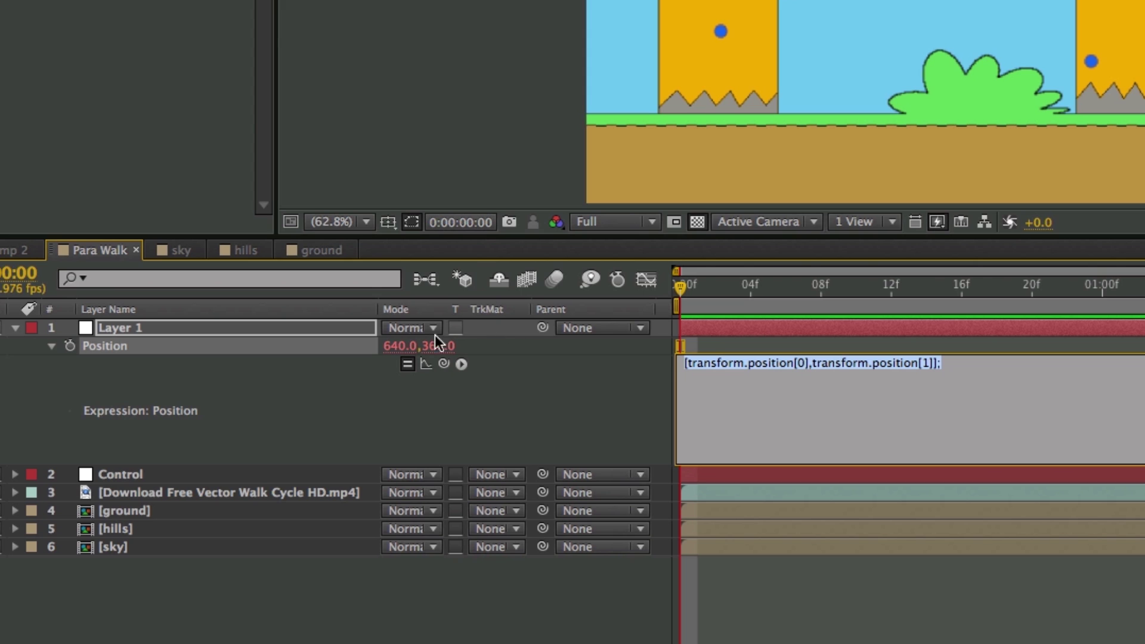
key(Left)
key(Return)
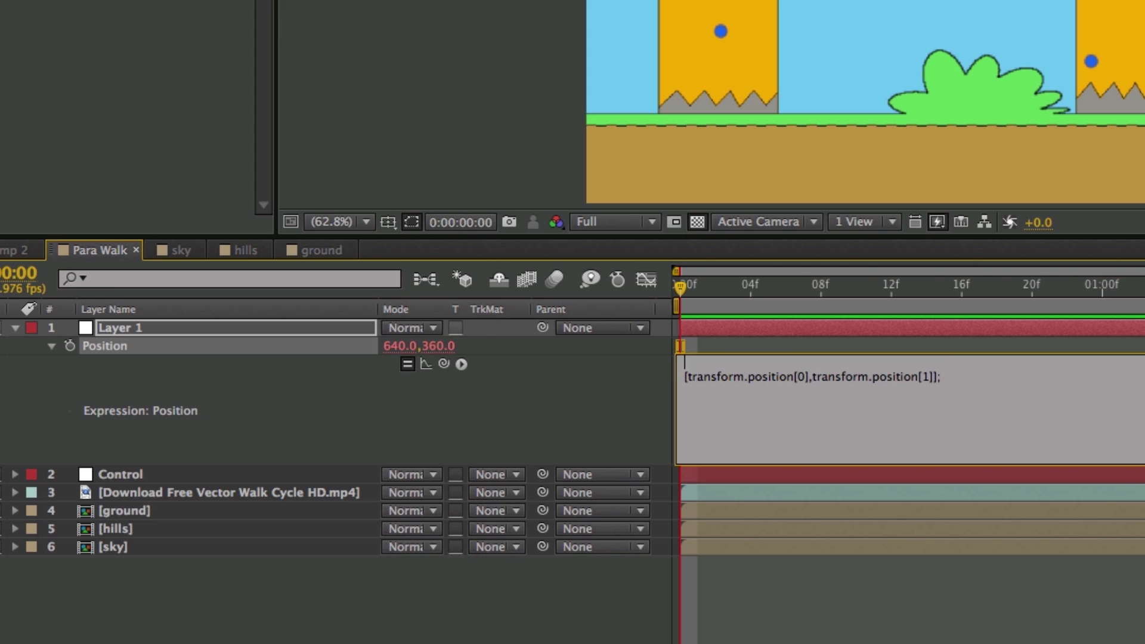
- Add spread=index*10* linked to the Control layer's Slider in Layer 1's Position expression
text(spread=)
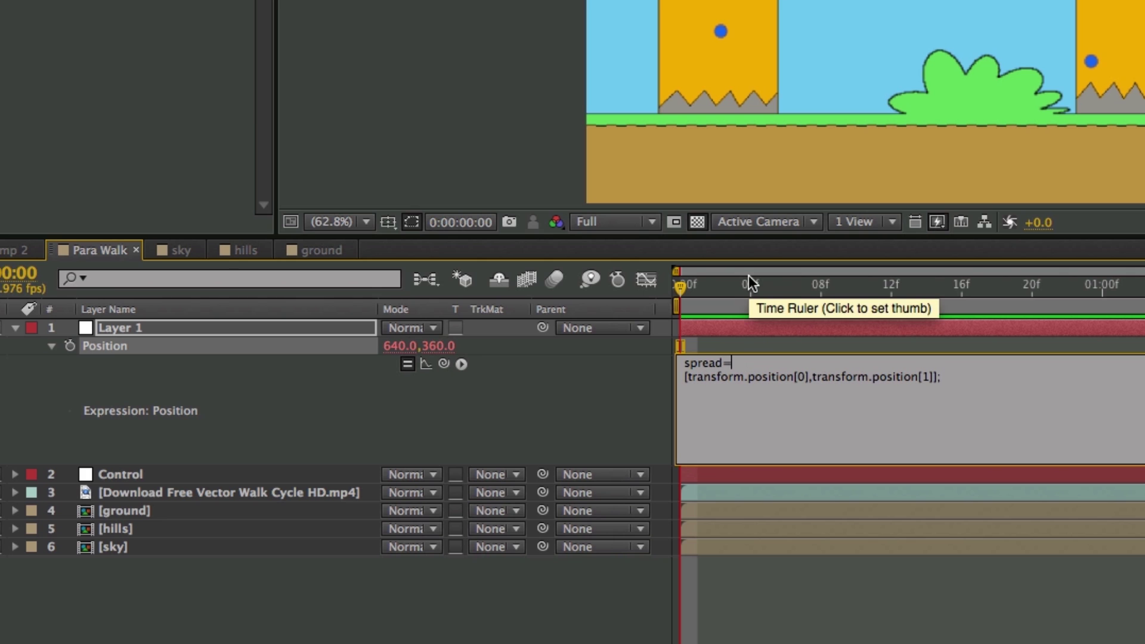
text(index)
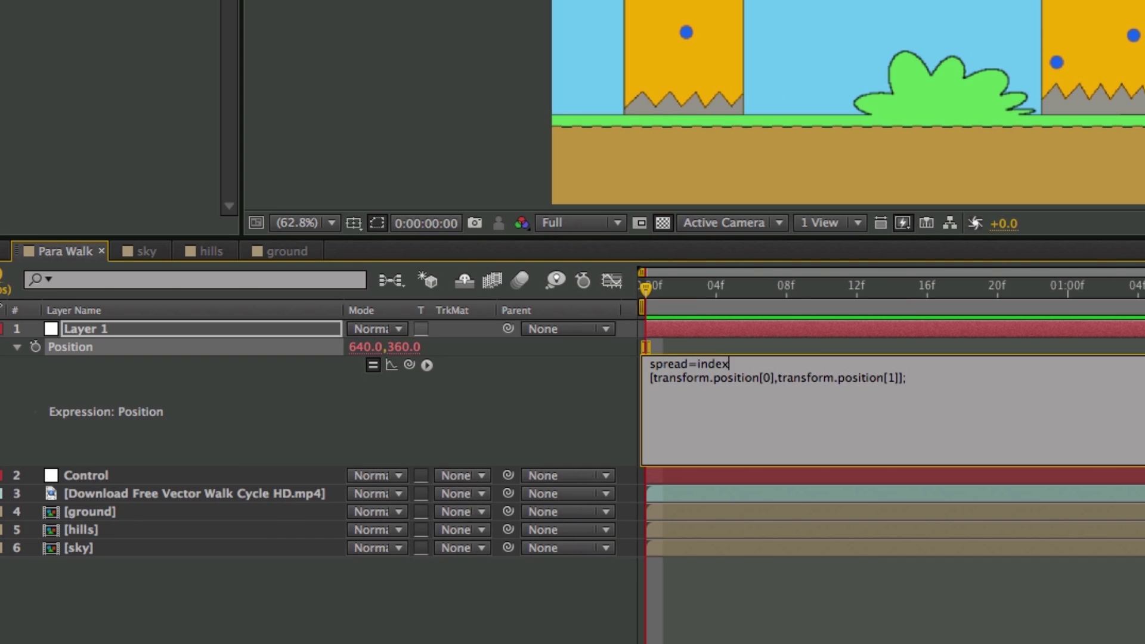
text(*10*)
click(104, 476)
click(6, 475)
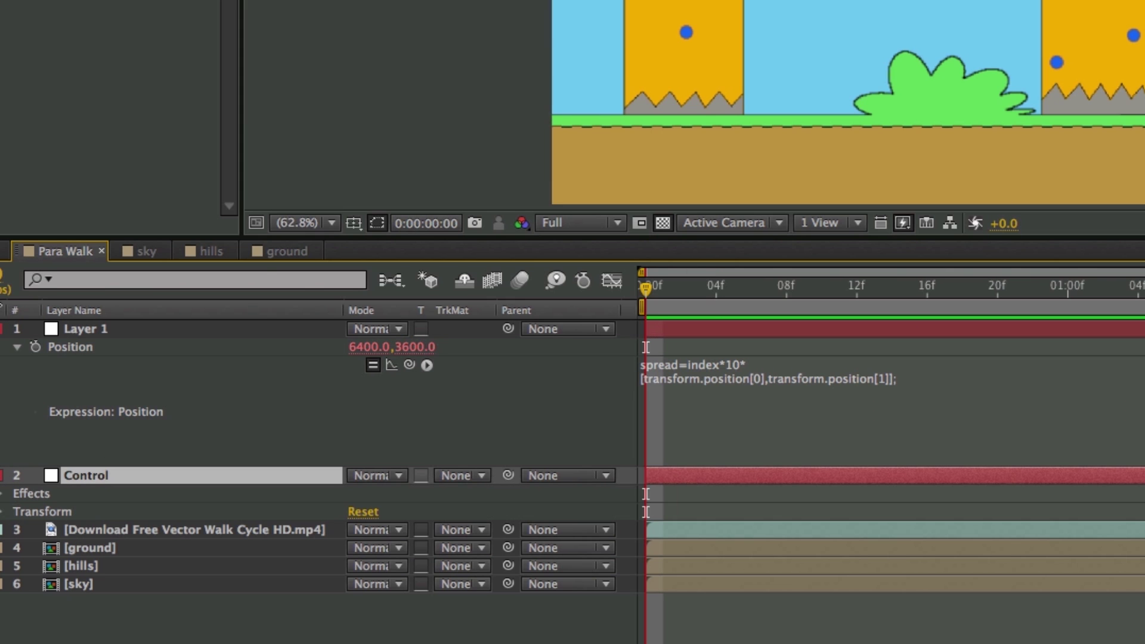
click(2, 495)
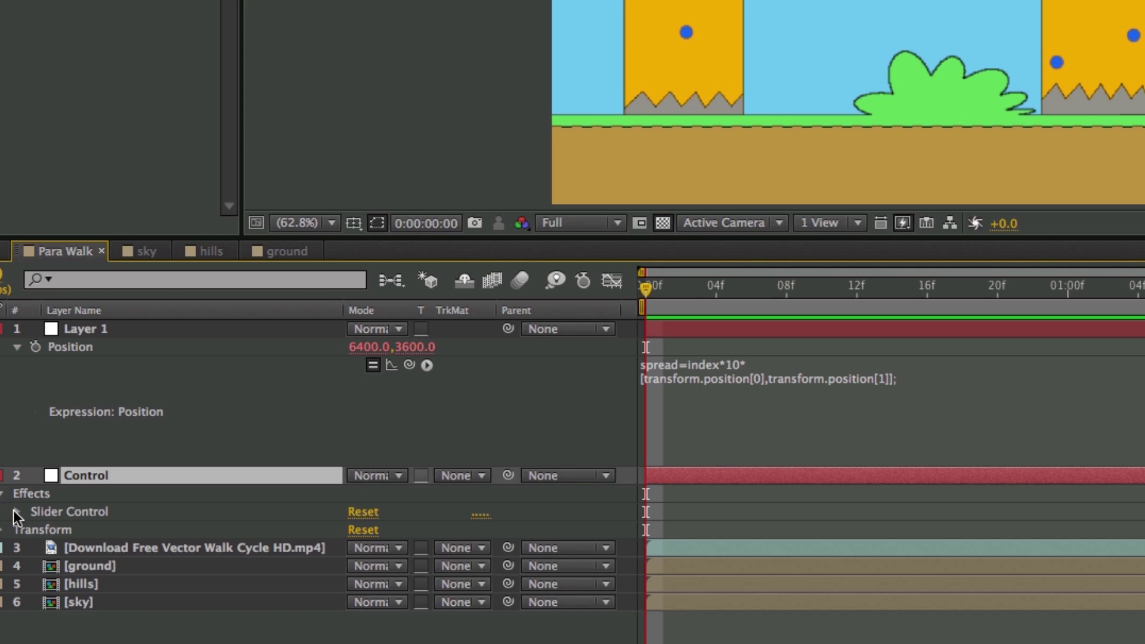
click(17, 510)
click(784, 355)
click(772, 363)
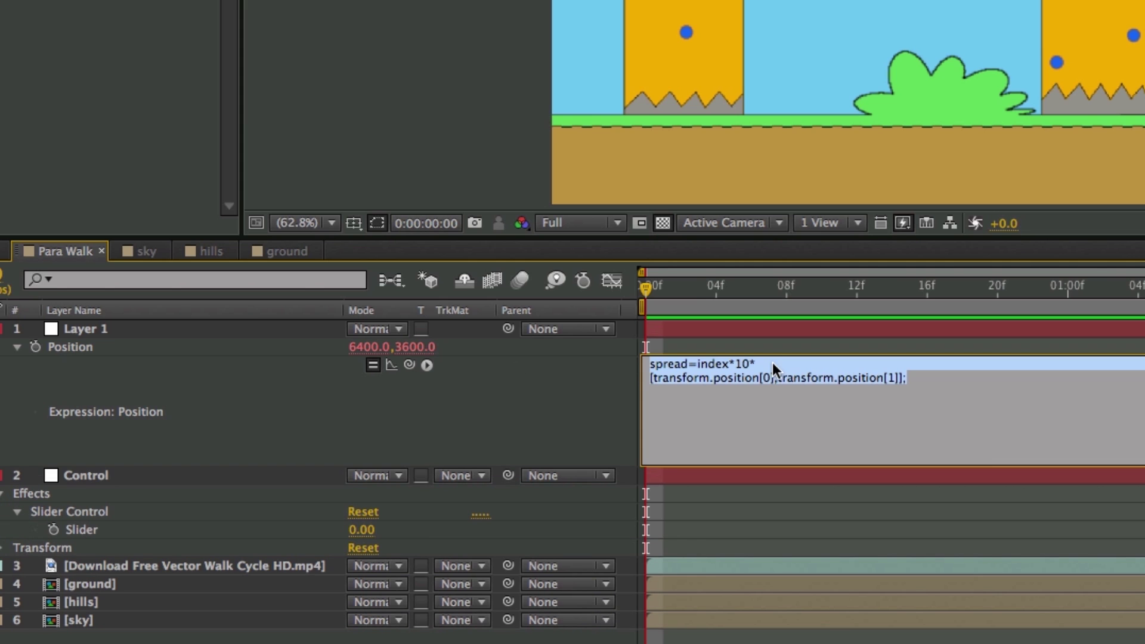
click(778, 358)
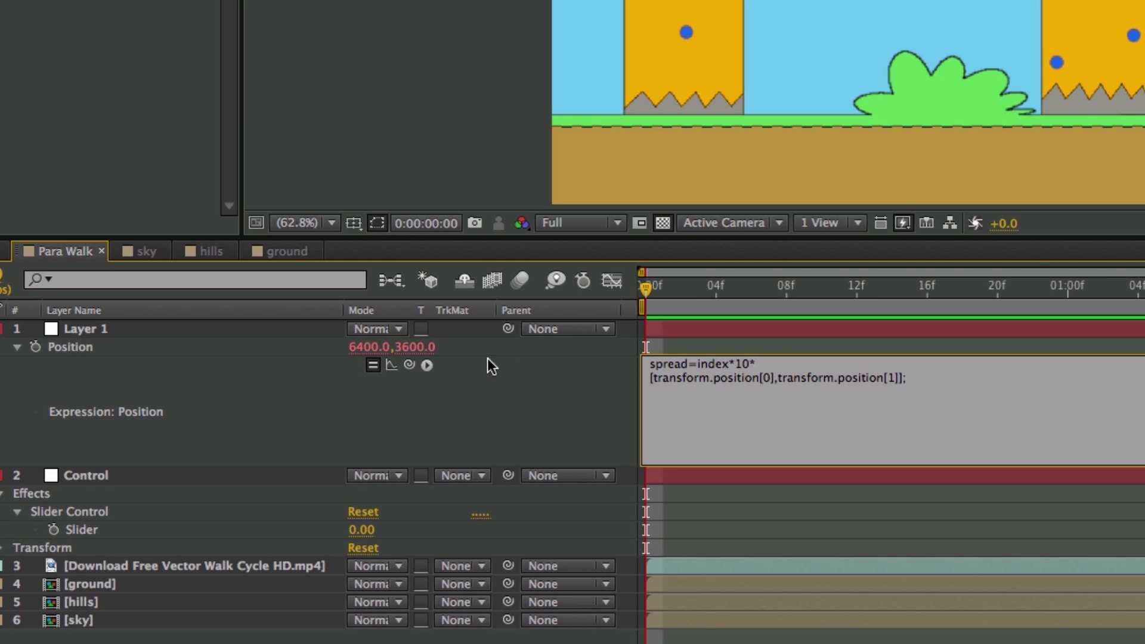
drag(409, 364, 92, 532)
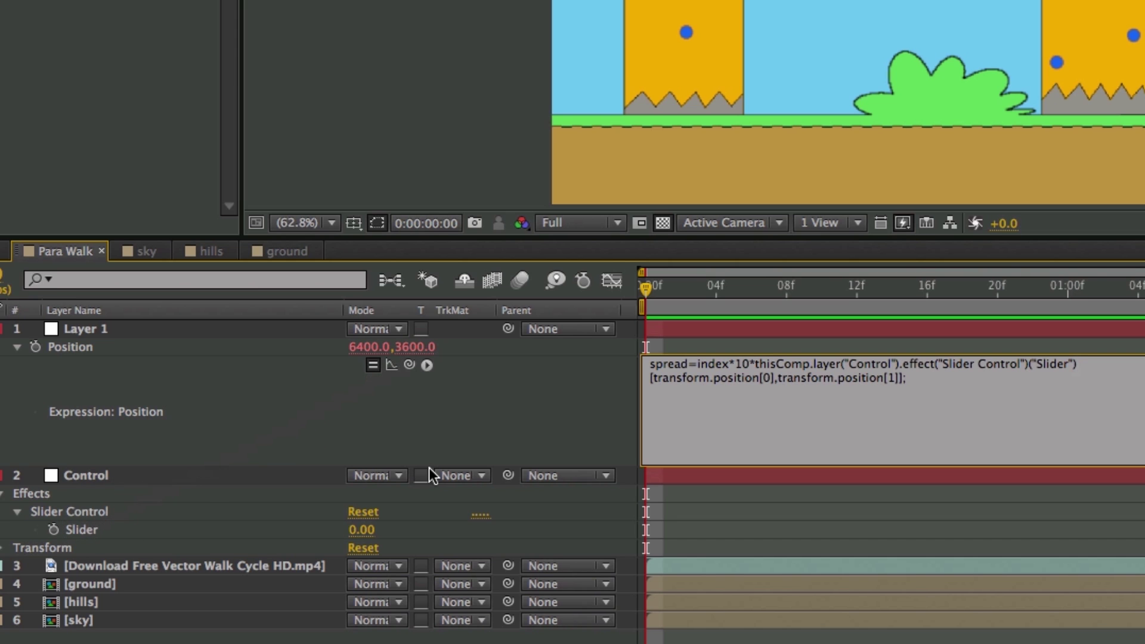
click(845, 351)
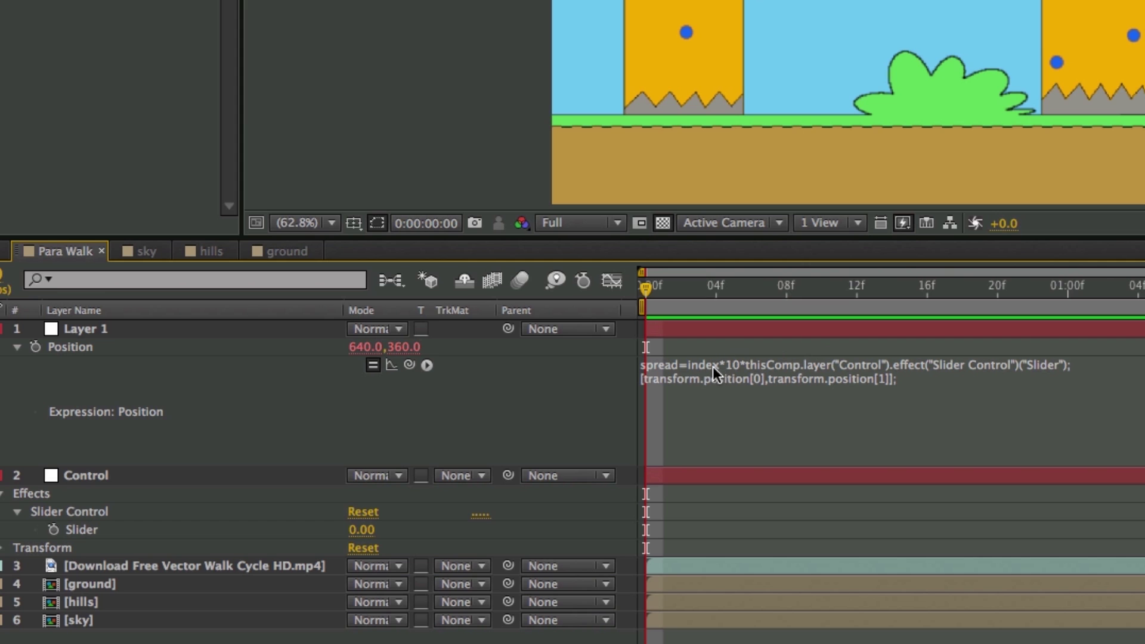
- Change the x term to transform.position[0]-spread and commit the expression
click(159, 328)
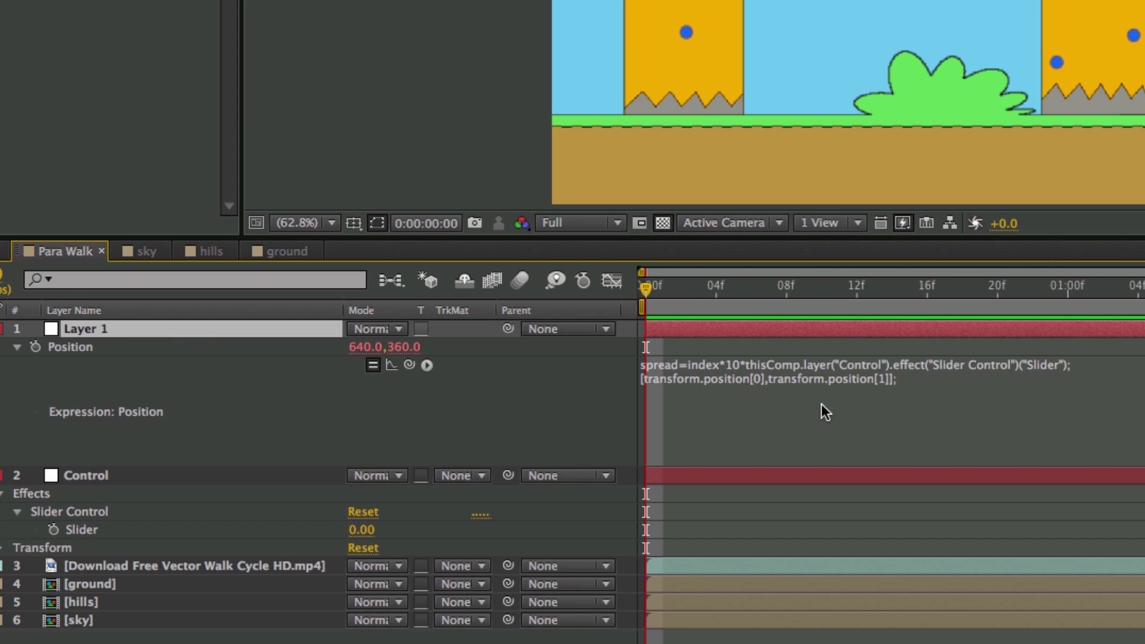
click(731, 387)
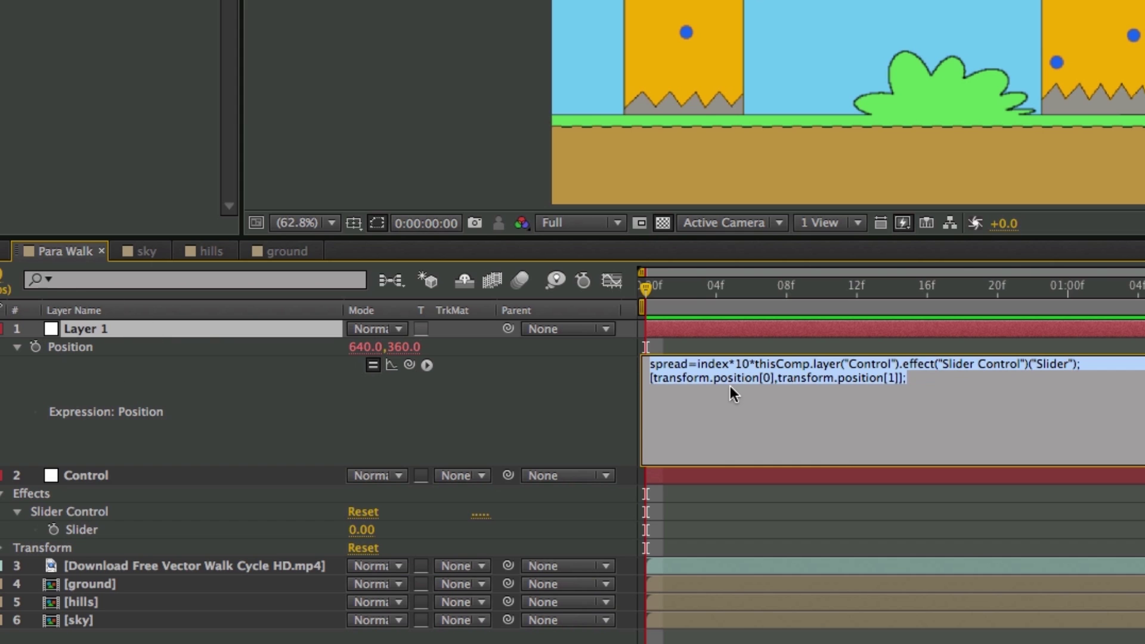
click(774, 380)
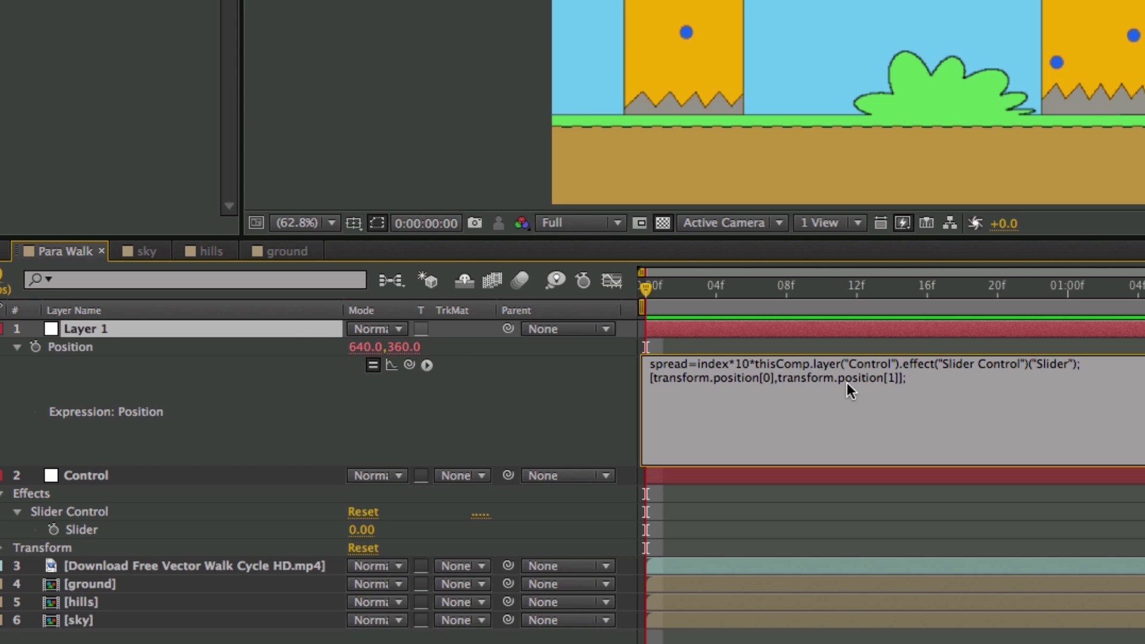
text(-spread)
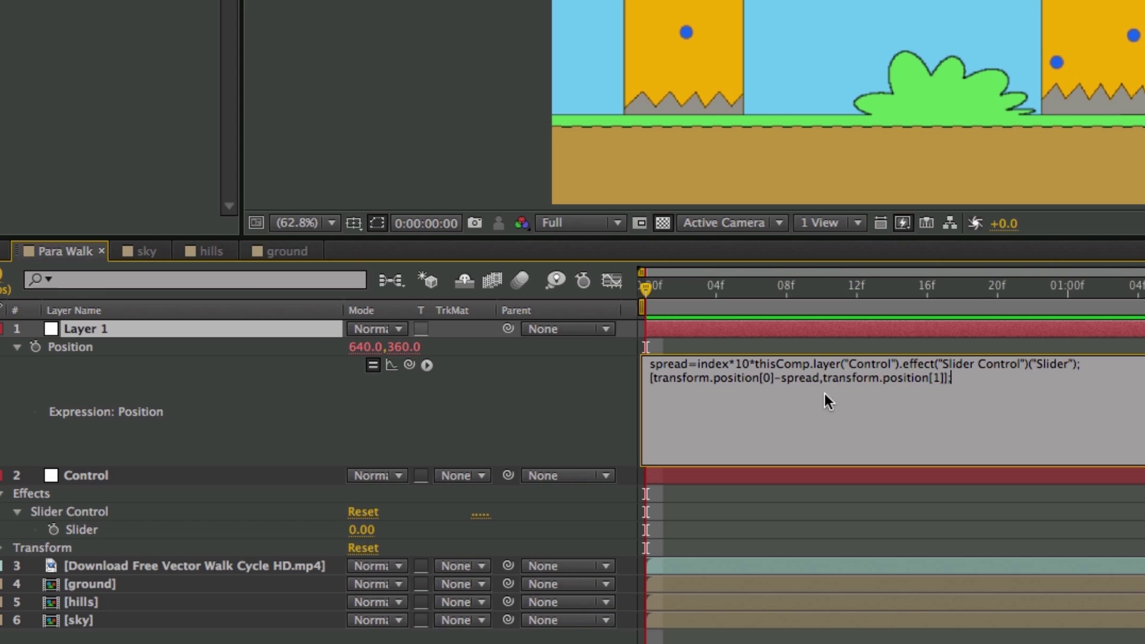
drag(996, 303, 647, 301)
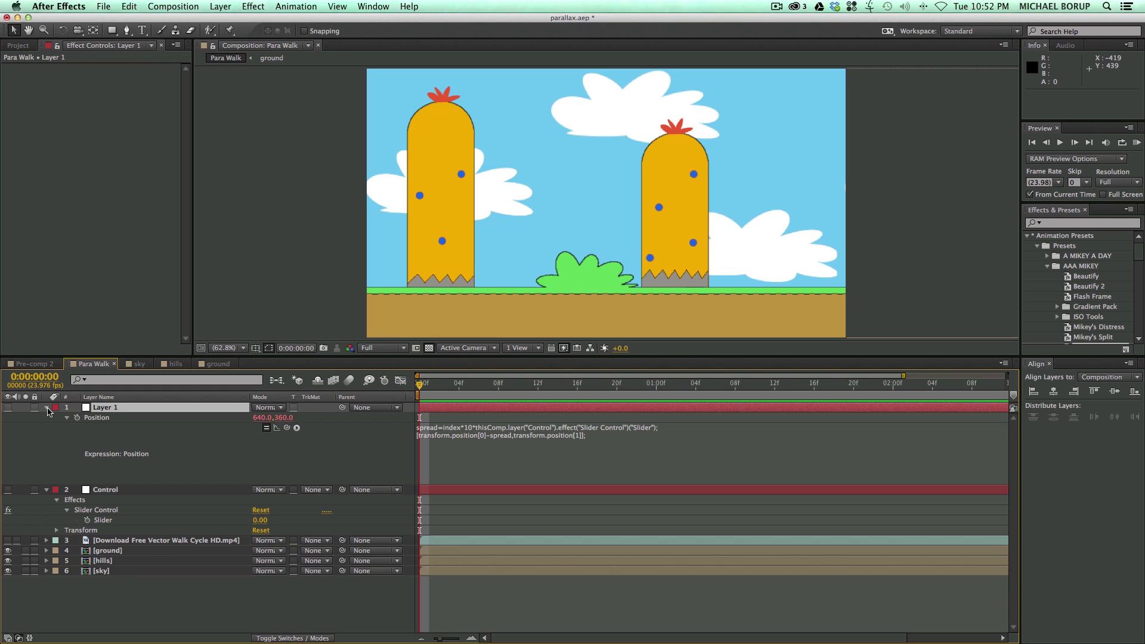
- Make Layer 1 visible, test its sideways shift with the Control slider, then undo
click(46, 407)
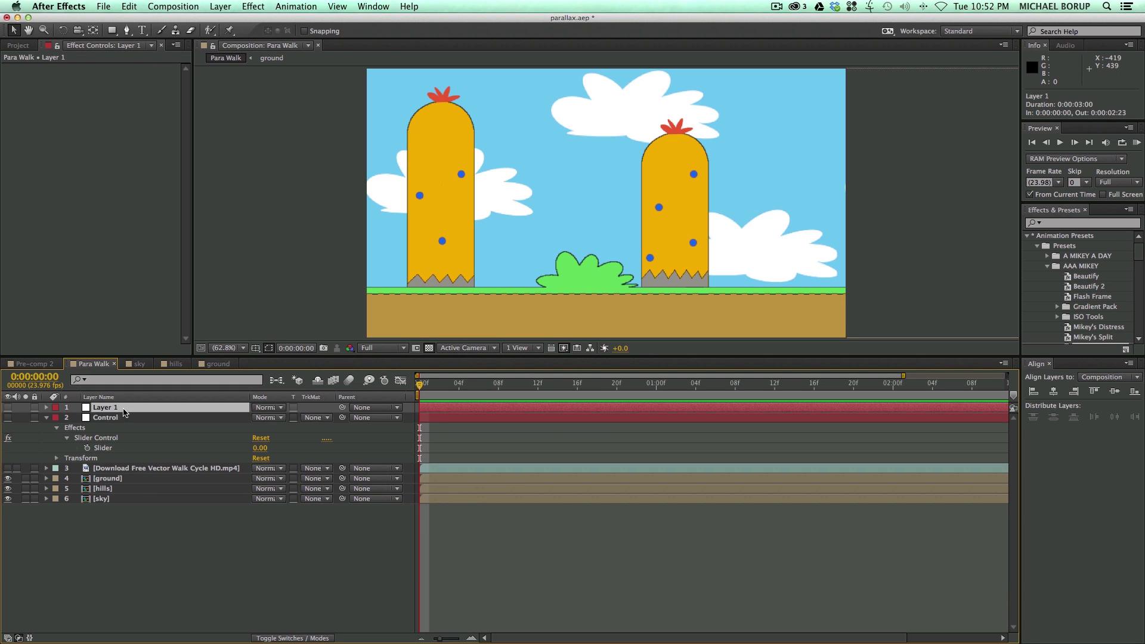
click(8, 407)
click(139, 418)
mouse_move(113, 80)
mouse_down()
mouse_move(165, 84)
mouse_move(102, 87)
mouse_move(136, 86)
mouse_move(113, 87)
mouse_up()
key(super+z)
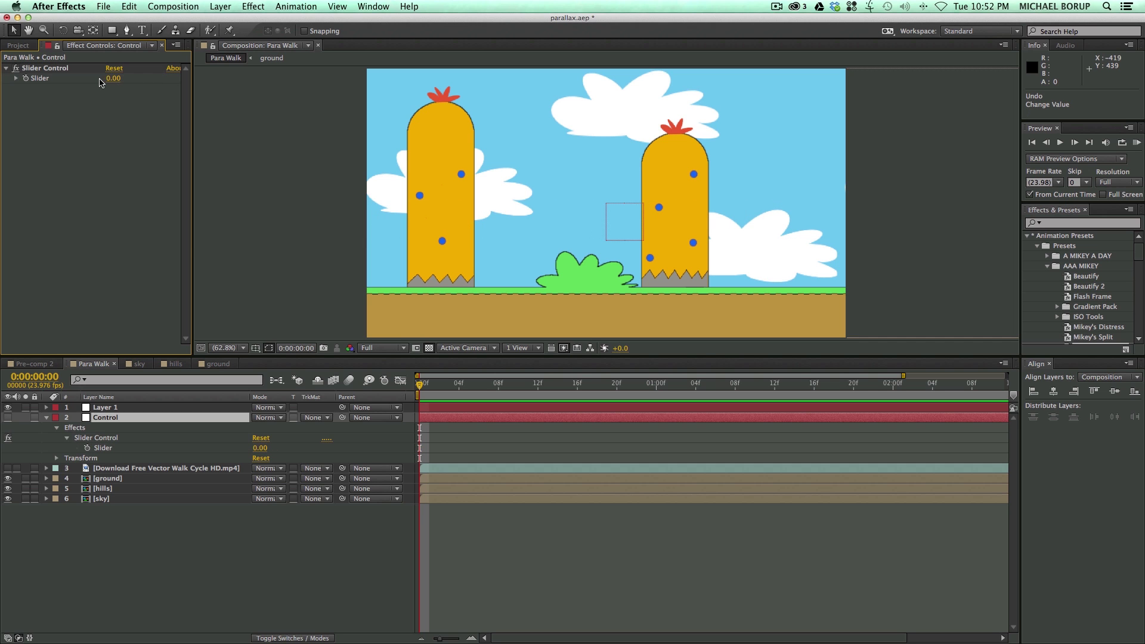
- Duplicate Layer 1 into Layers 1–4, test the spread with the slider, then undo
click(143, 408)
key(super+d)
key(super+d)
key(super+d)
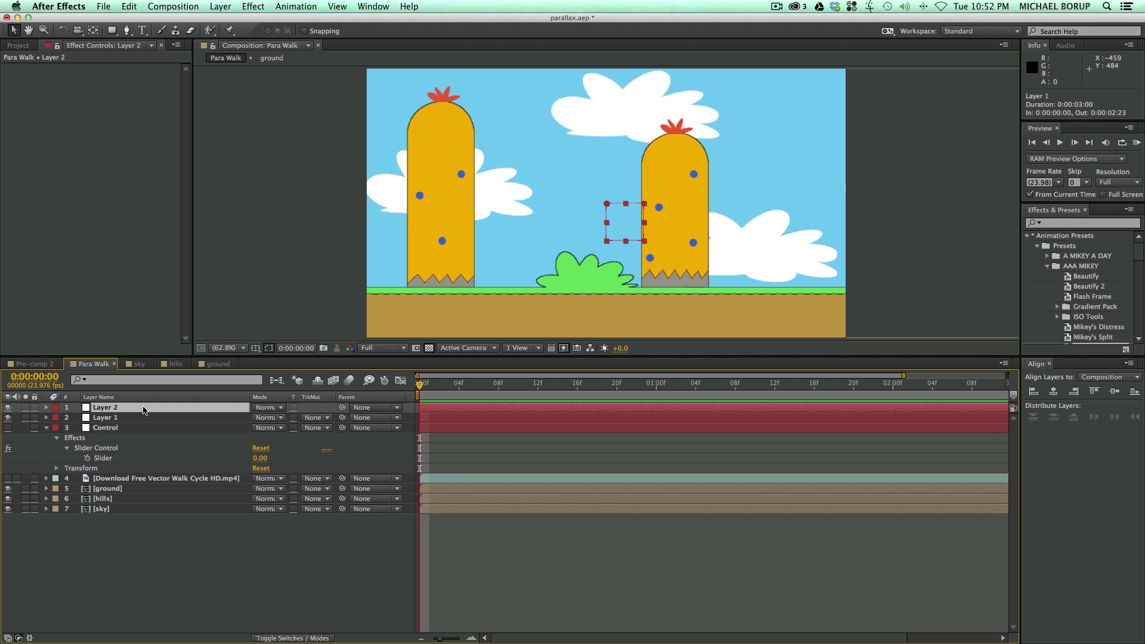
click(136, 448)
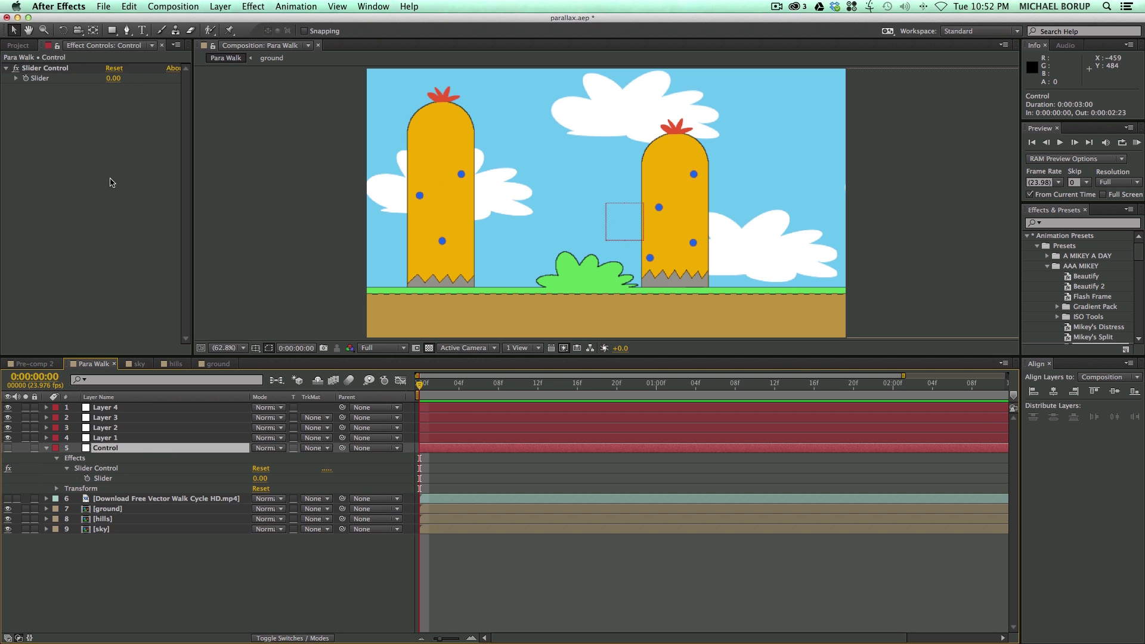
mouse_move(114, 78)
mouse_down()
mouse_move(124, 82)
mouse_move(110, 87)
mouse_move(143, 96)
mouse_move(100, 92)
mouse_up()
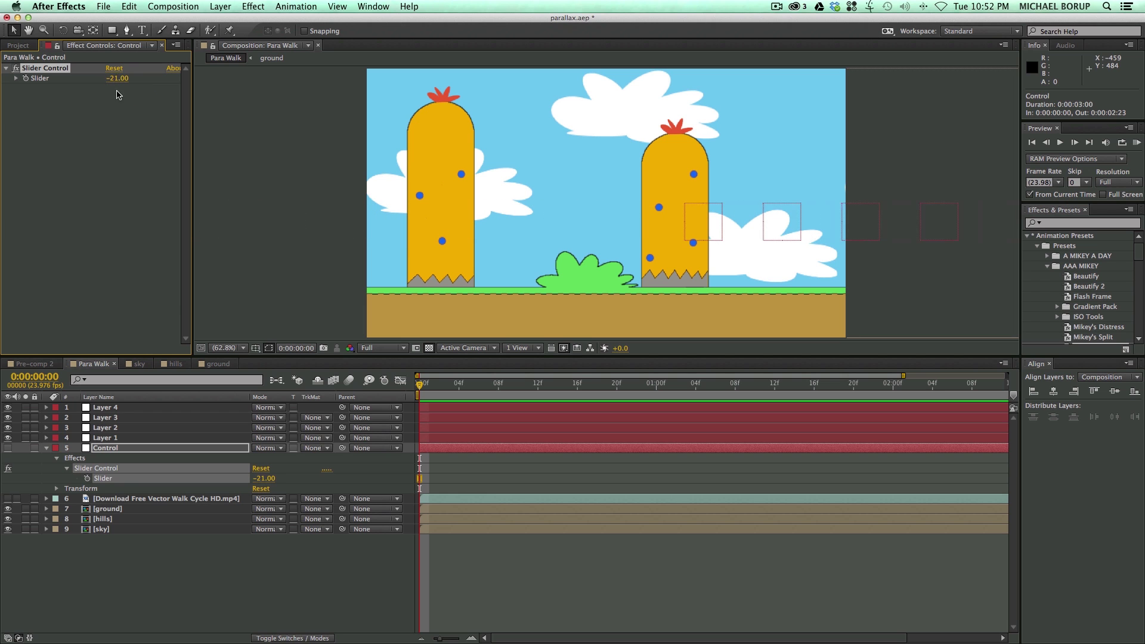
key(super+z)
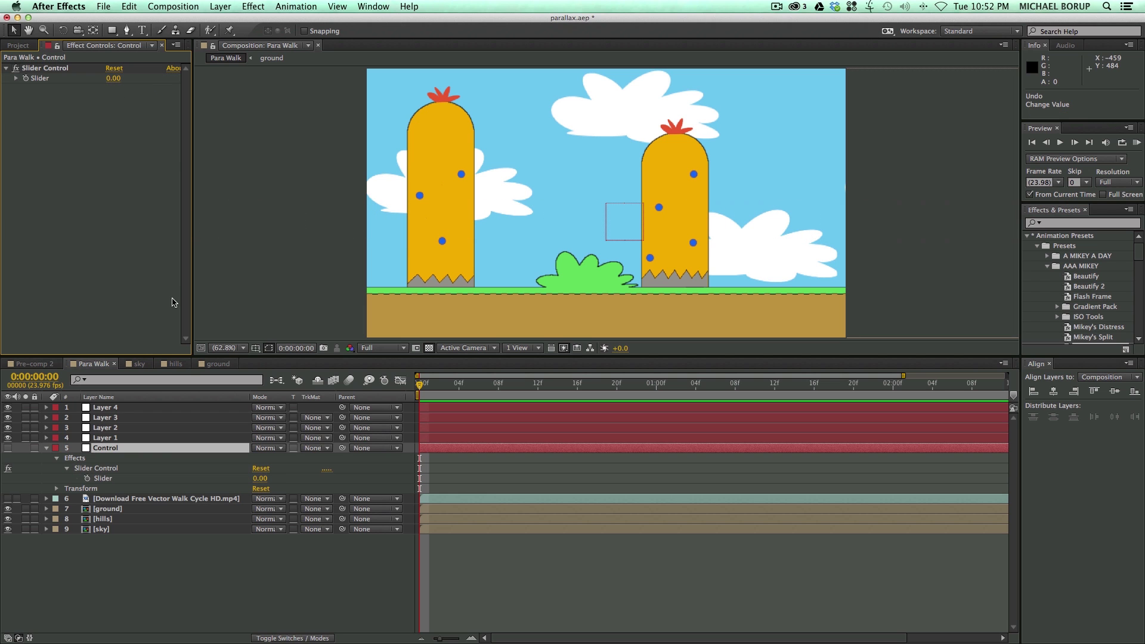
- Step through Layer 1, ground, hills and sky, ending with Layer 3 selected
click(134, 438)
click(131, 508)
key(super+Down)
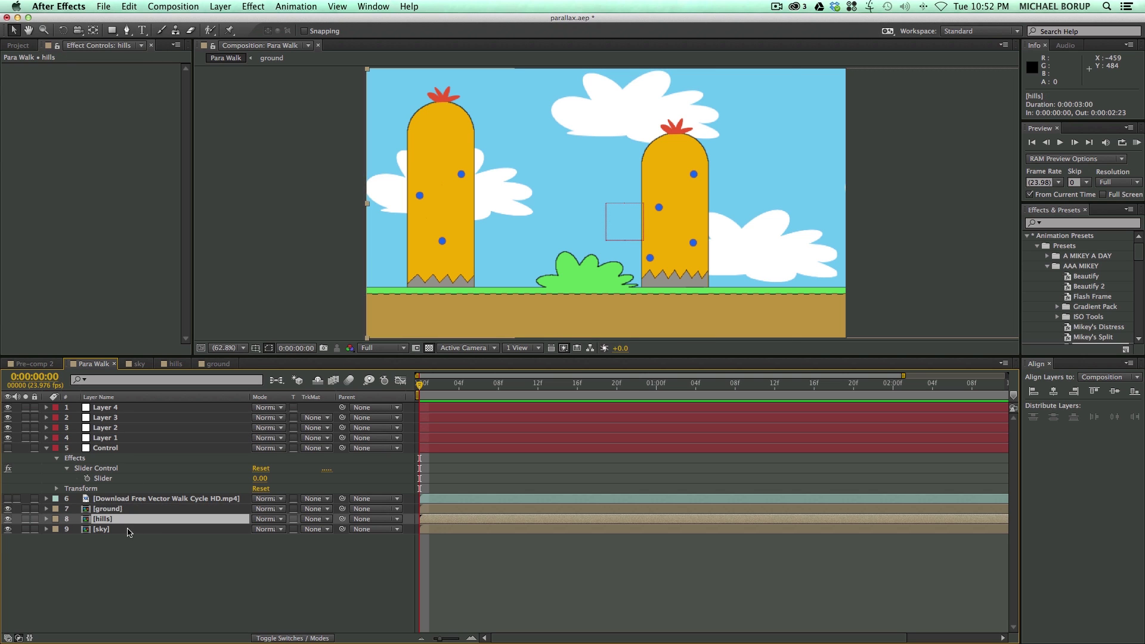
key(super+Down)
key(super+Up)
key(super+Up)
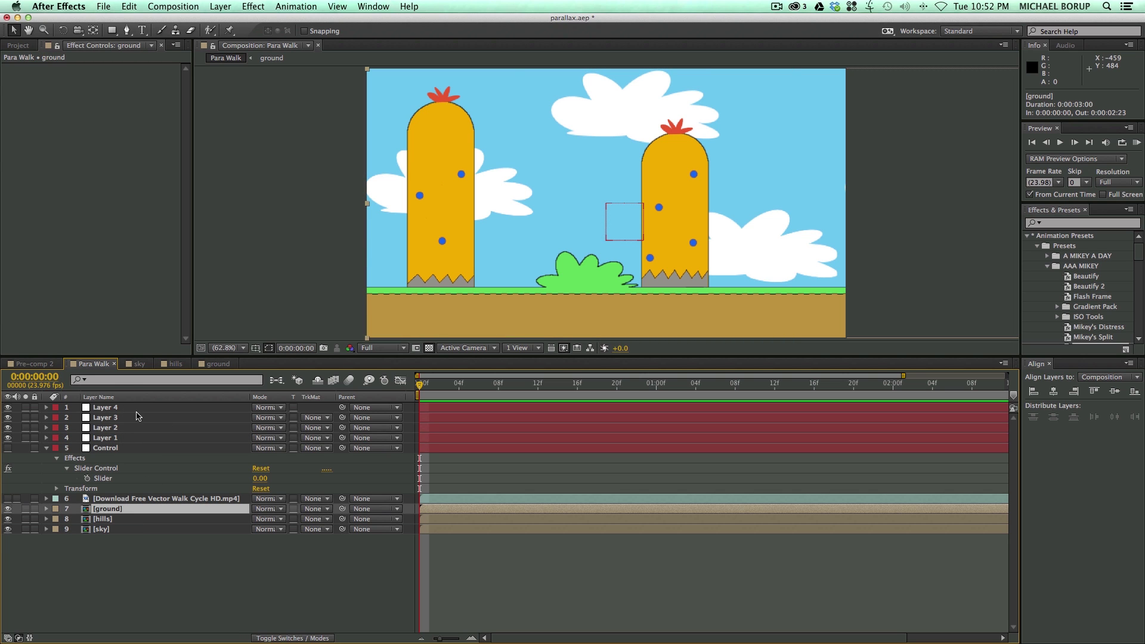
click(140, 417)
- Parent ground to Layer 1, hills to Layer 2 and sky to Layer 4
click(141, 429)
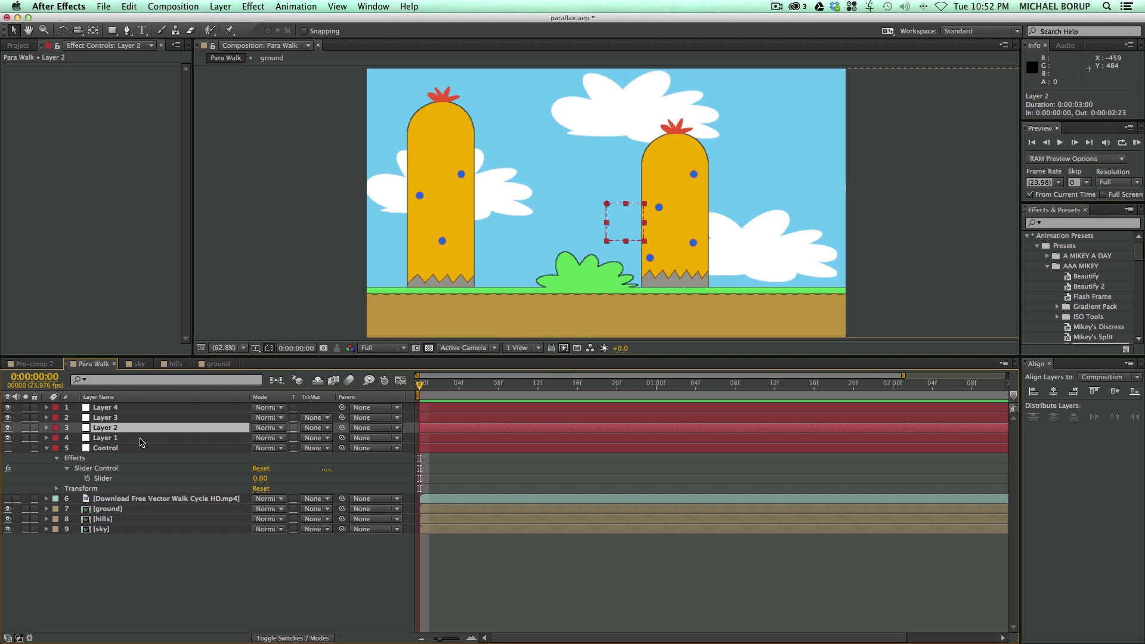
click(142, 439)
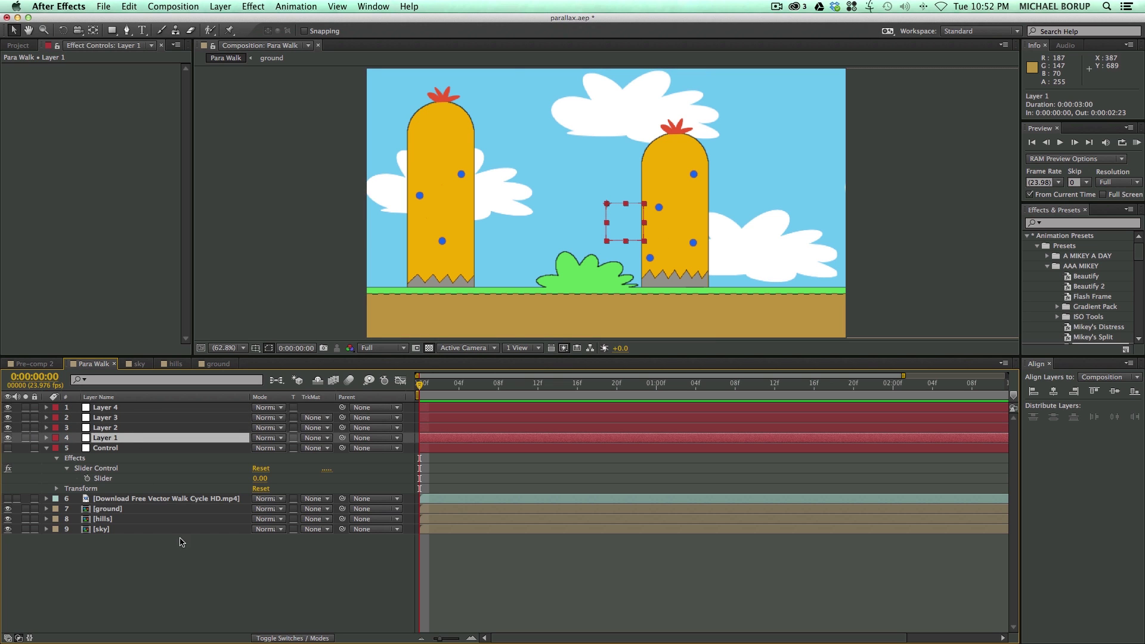
click(149, 509)
drag(342, 508, 125, 437)
click(132, 520)
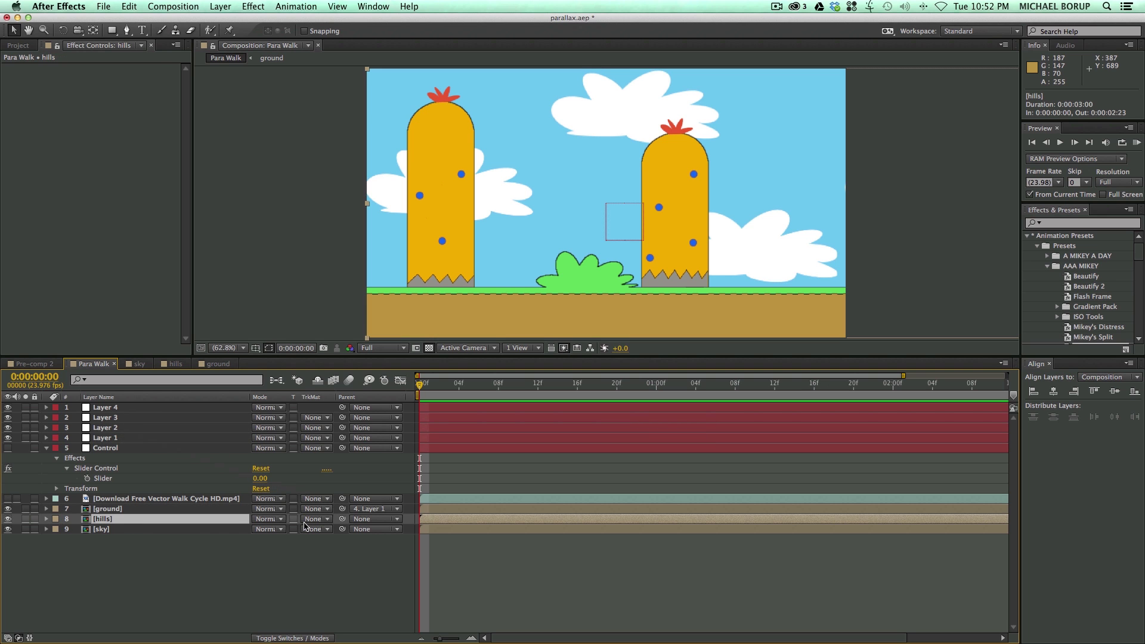
drag(341, 518, 125, 428)
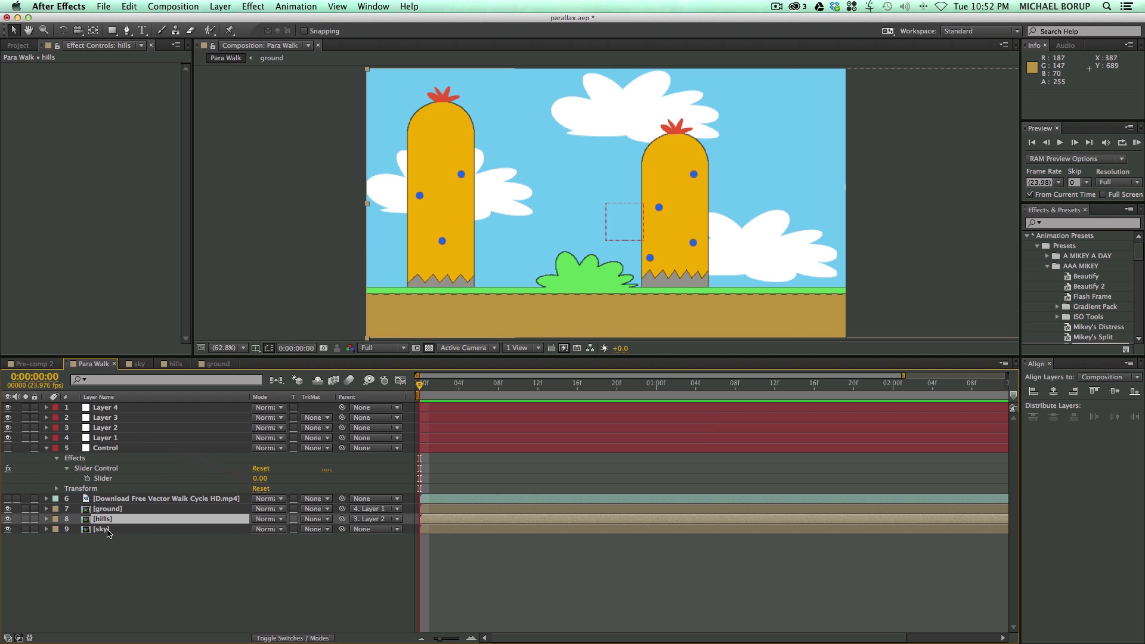
click(107, 530)
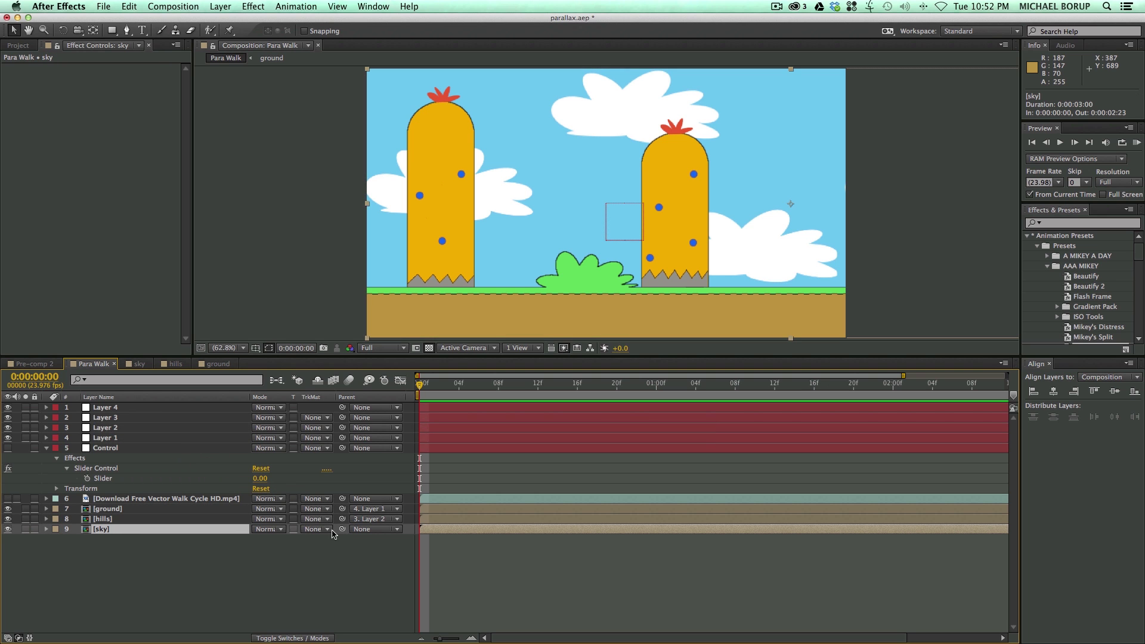
drag(342, 528, 143, 411)
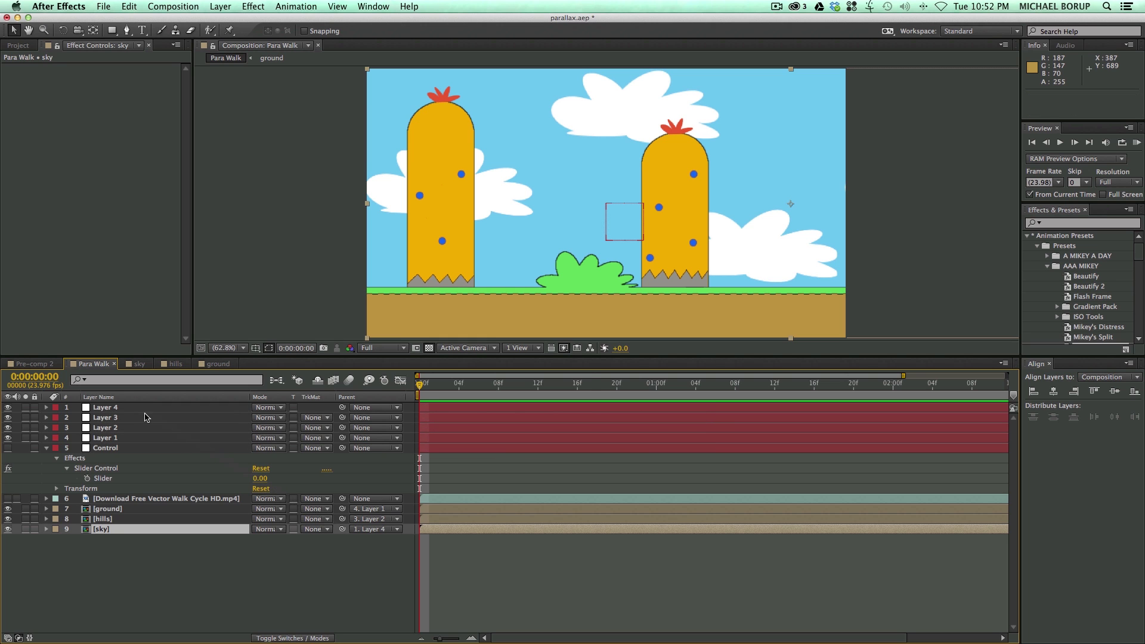
- Duplicate Layers 2–4 to create Layers 5–7
click(142, 428)
click(141, 417)
click(141, 408)
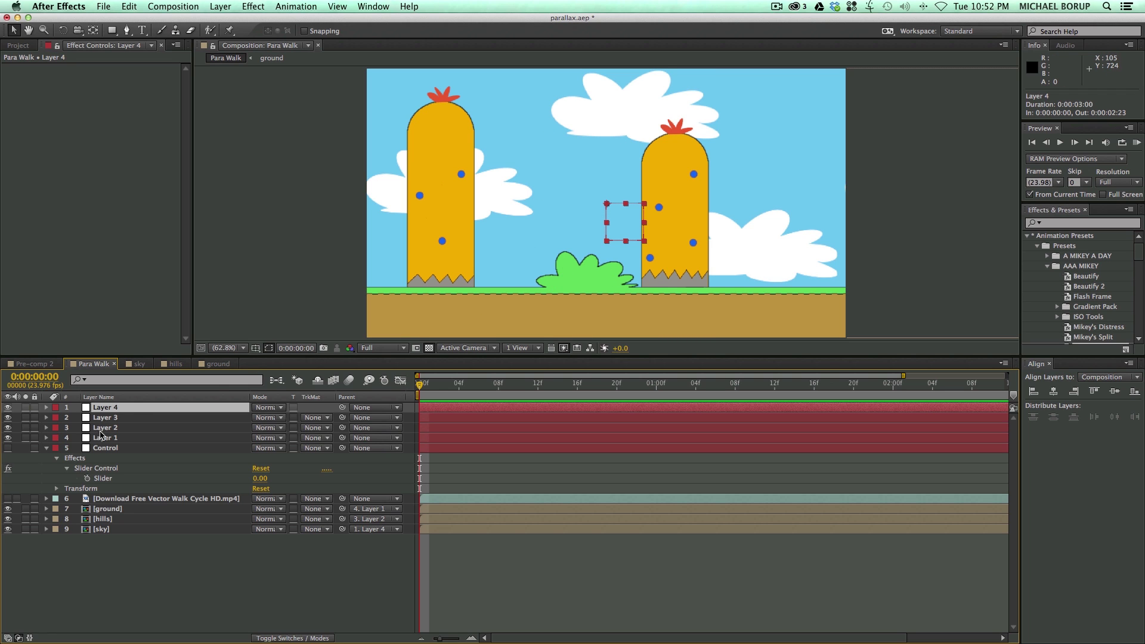
key(ctrl+d)
key(ctrl+d)
key(ctrl+d)
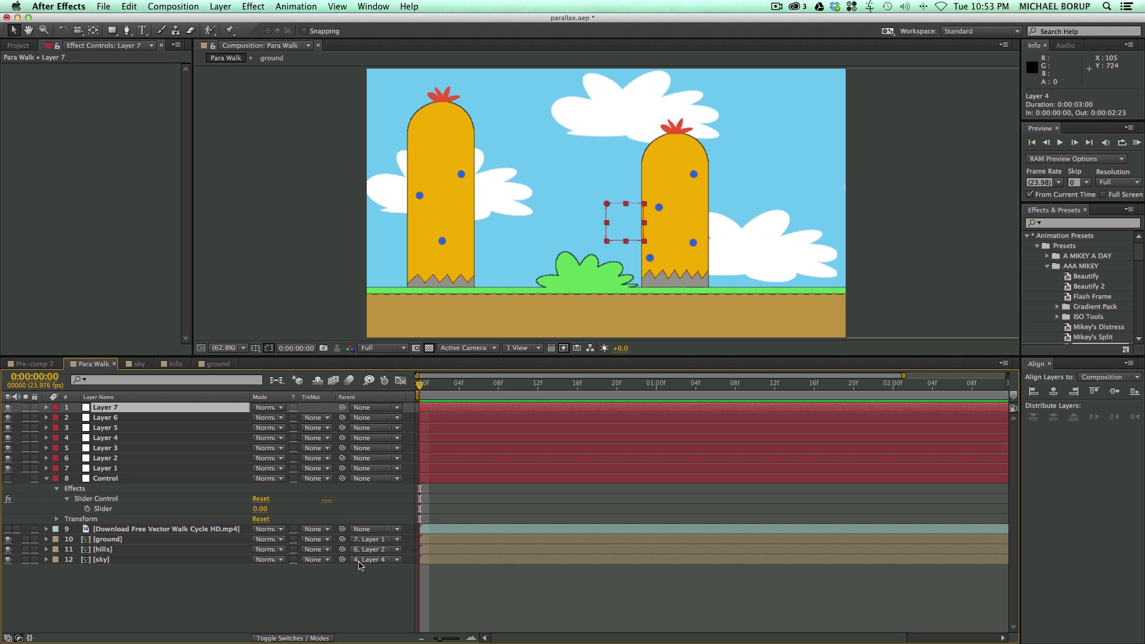
- Parent sky to Layer 7 and test the parallax with the Control slider, then undo
click(221, 559)
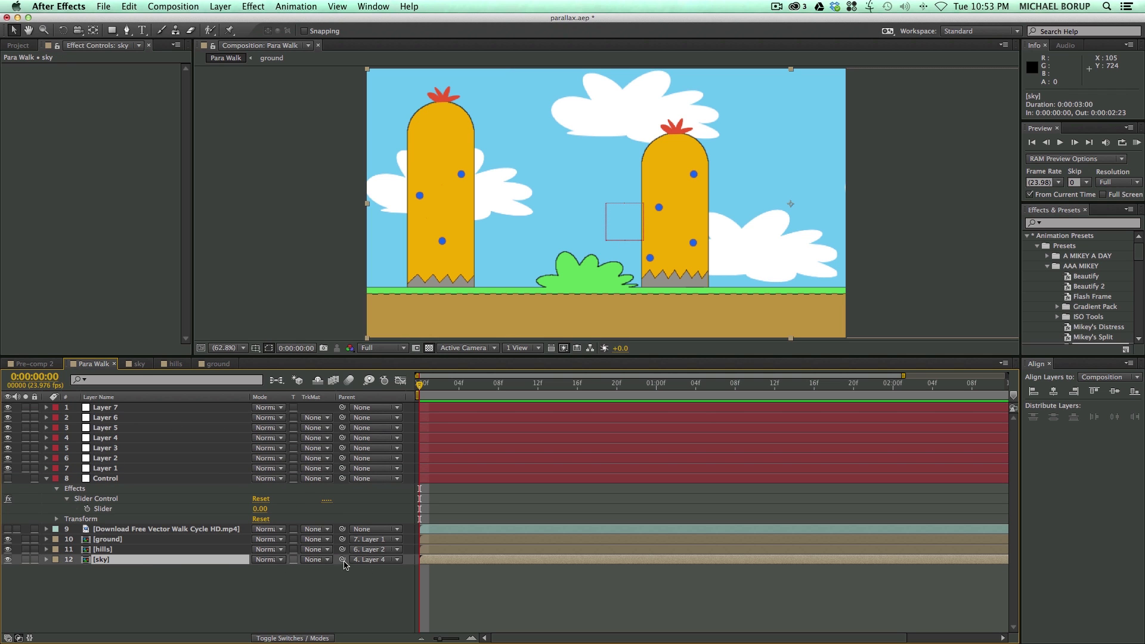
drag(341, 559, 130, 408)
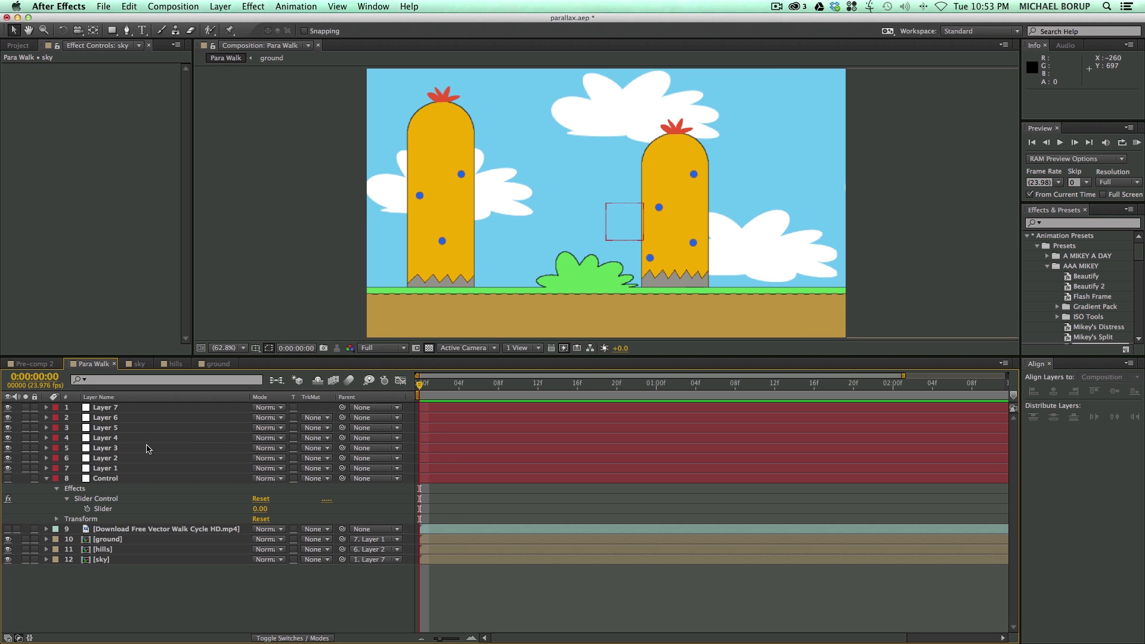
click(106, 478)
mouse_move(112, 78)
mouse_down()
mouse_move(141, 86)
mouse_move(129, 88)
mouse_up()
key(cmd+z)
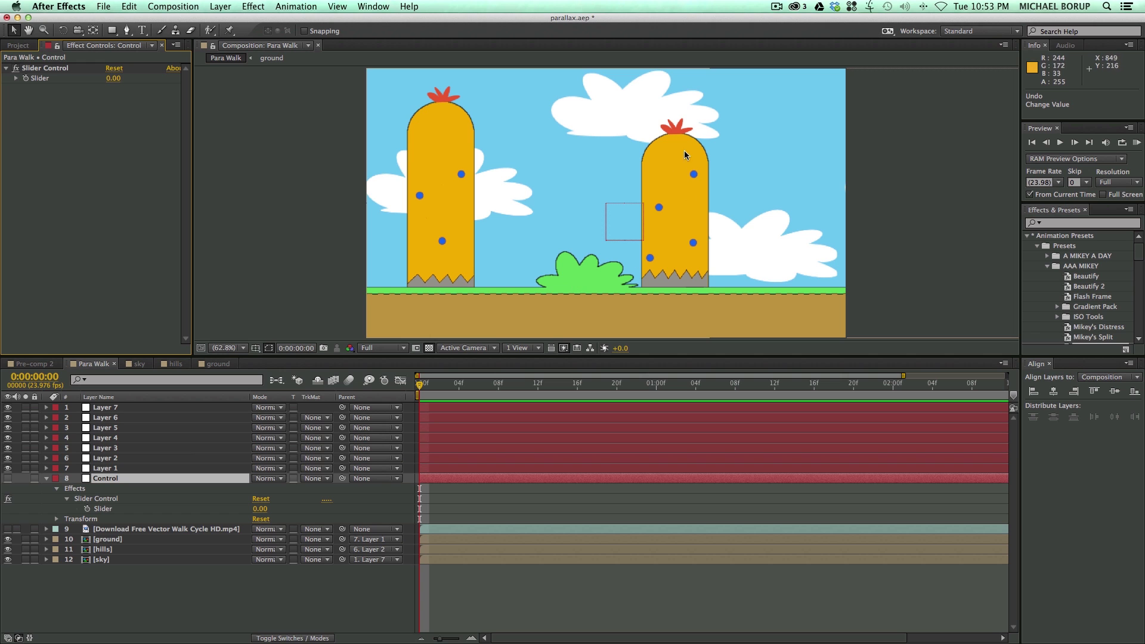
- Reparent hills to Layer 4 and deselect all layers
click(113, 549)
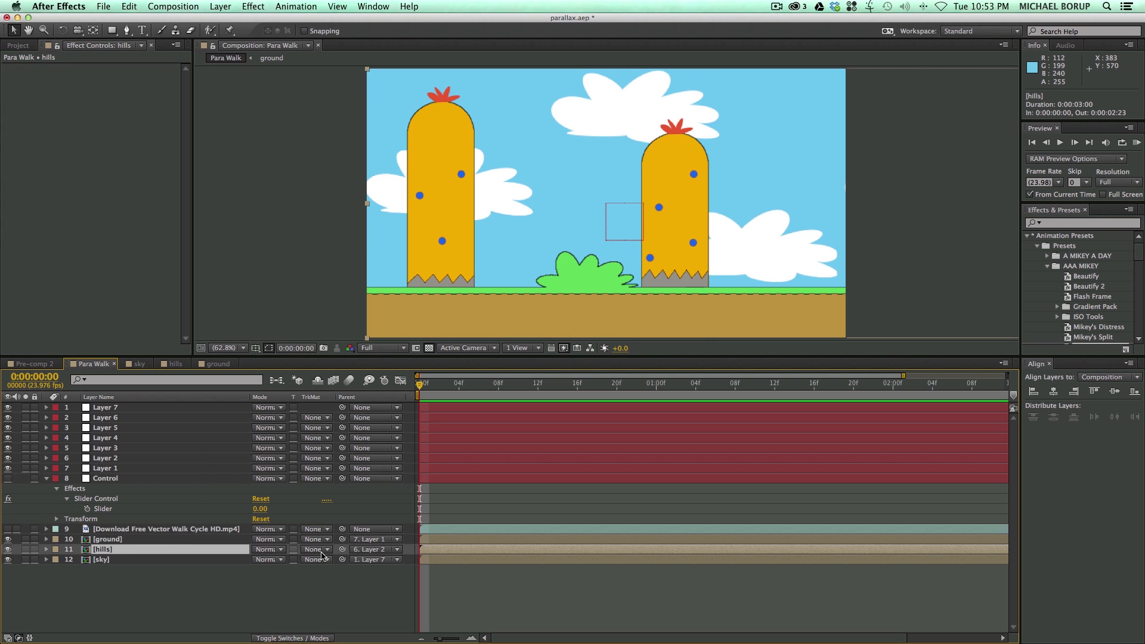
drag(342, 549, 114, 442)
click(458, 597)
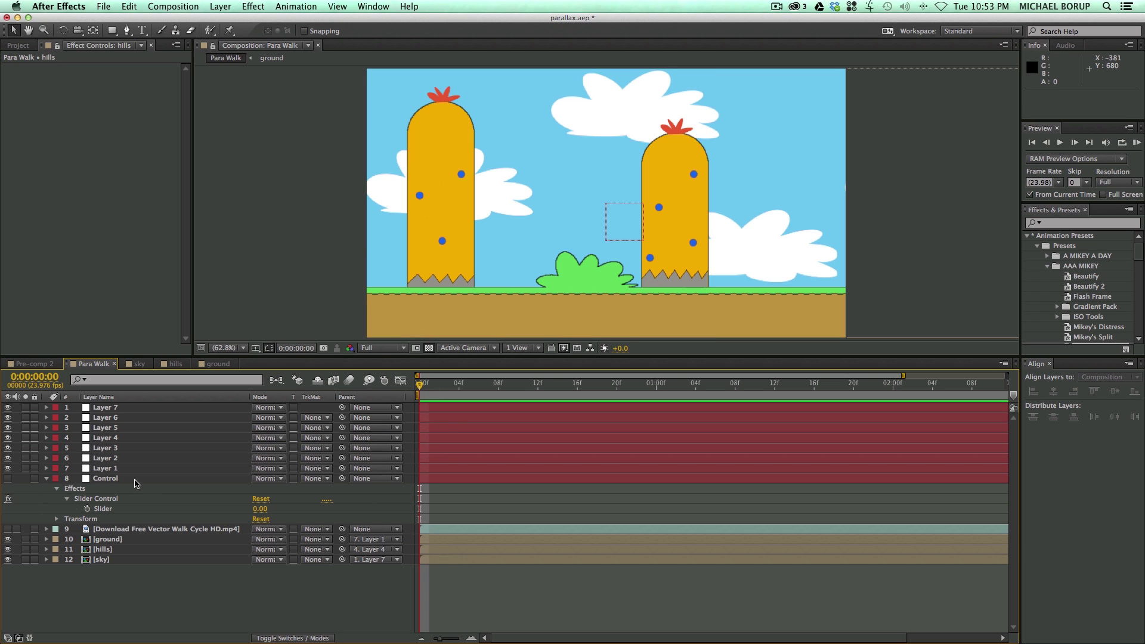
- Keyframe the Control Slider from 0 at the start to 50 at the comp's end, then preview
click(134, 480)
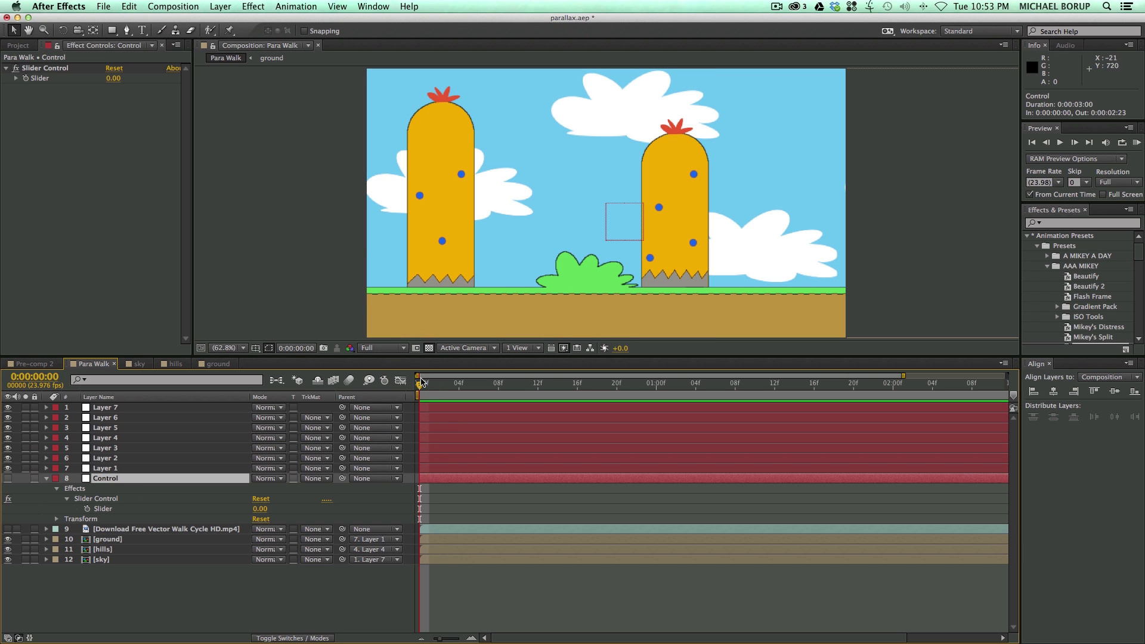
click(26, 78)
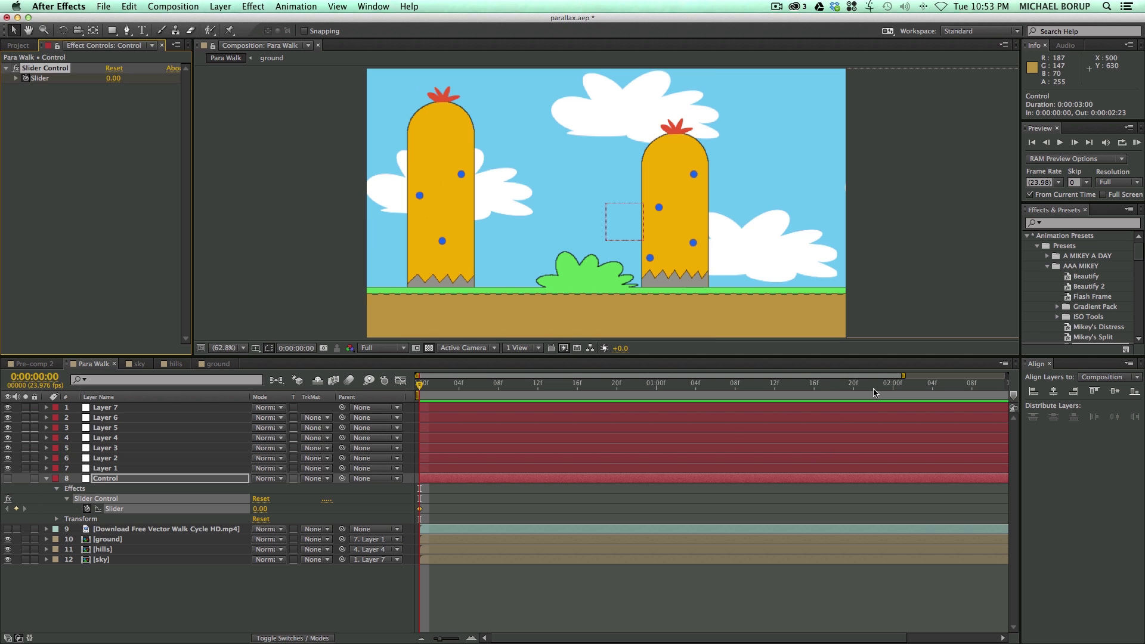
drag(877, 394, 1003, 392)
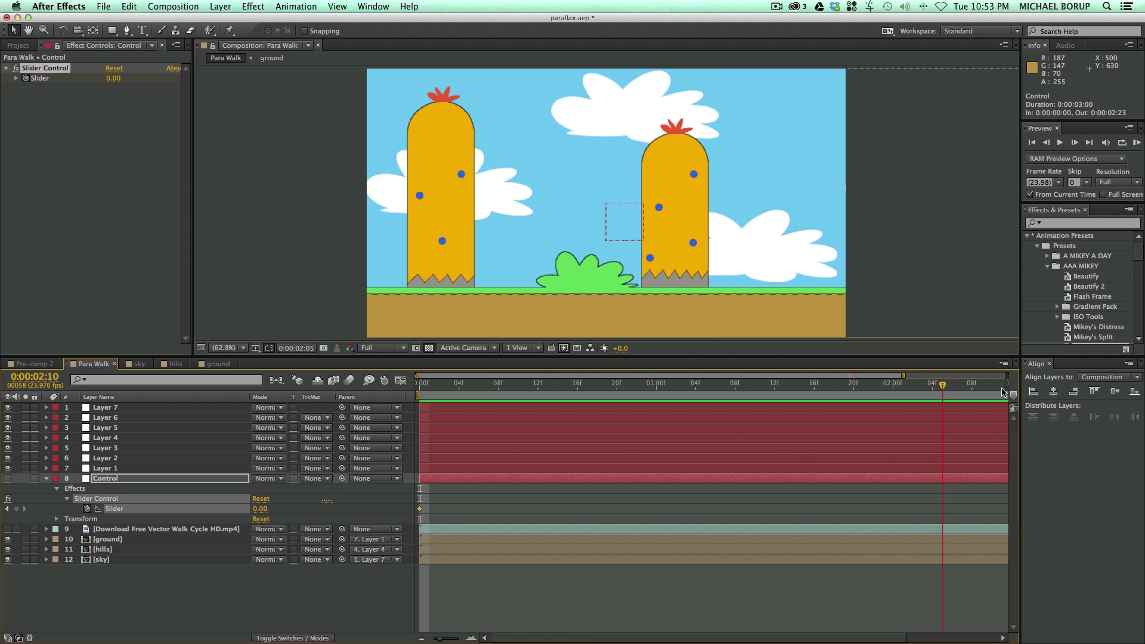
click(114, 78)
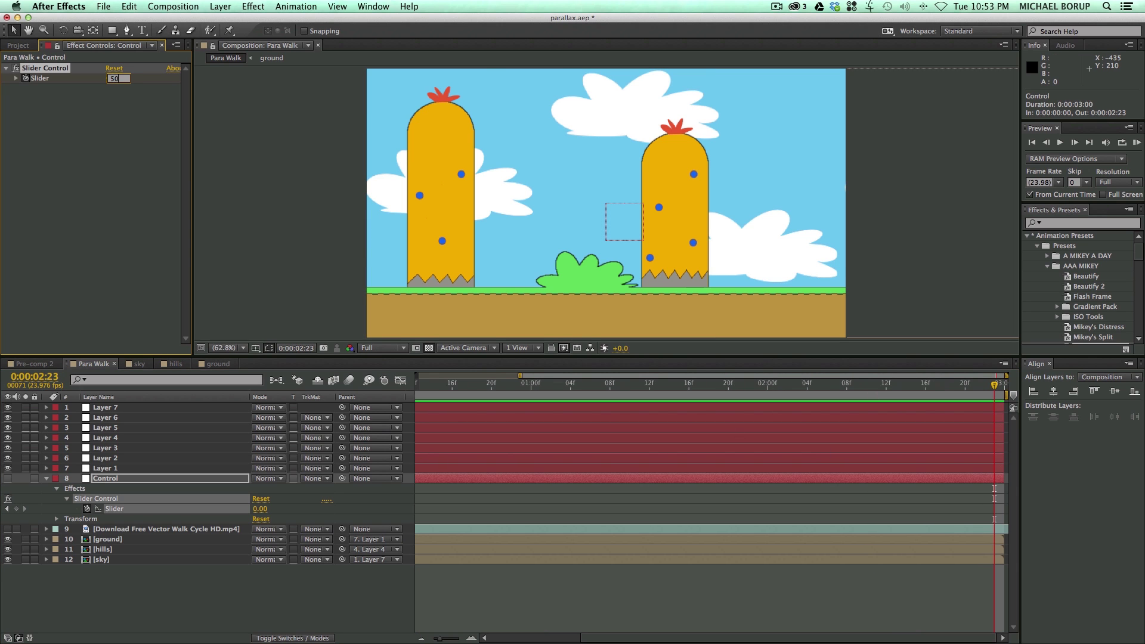
key(Return)
key(Home)
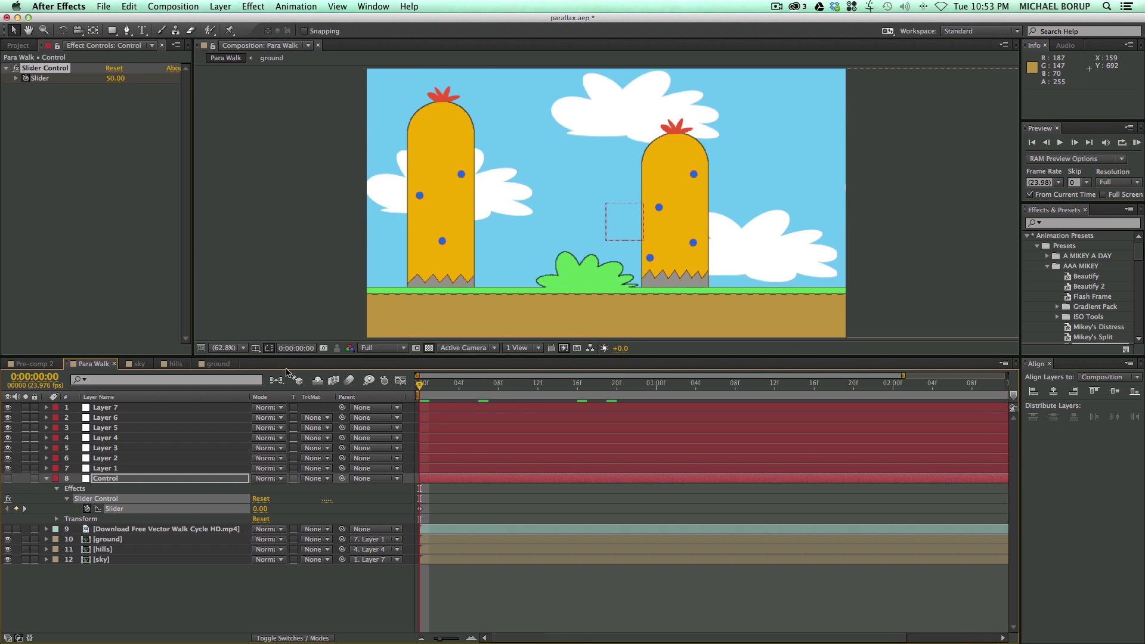
key(space)
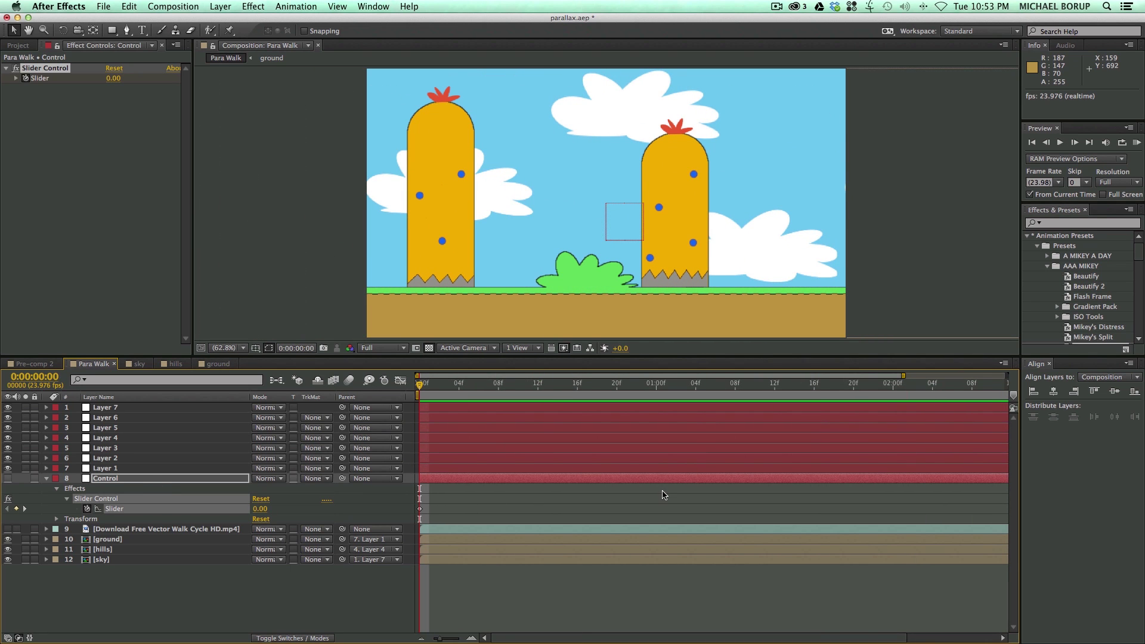
- Change the end Slider keyframe to 20 and preview the parallax motion
scroll(663, 494, right, 5)
click(991, 387)
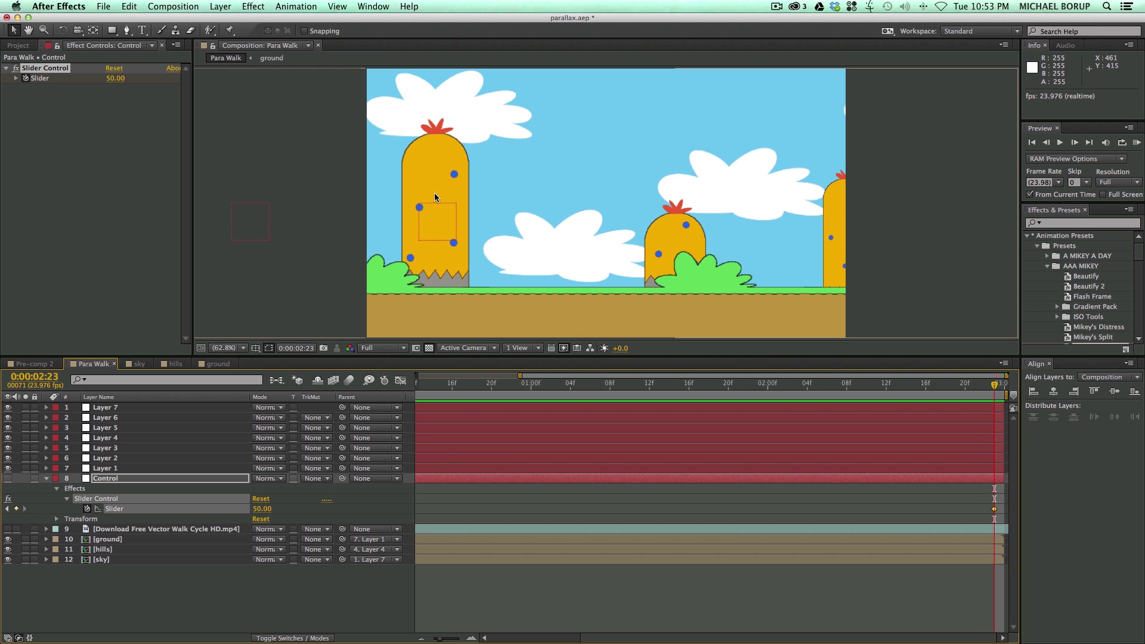
click(110, 79)
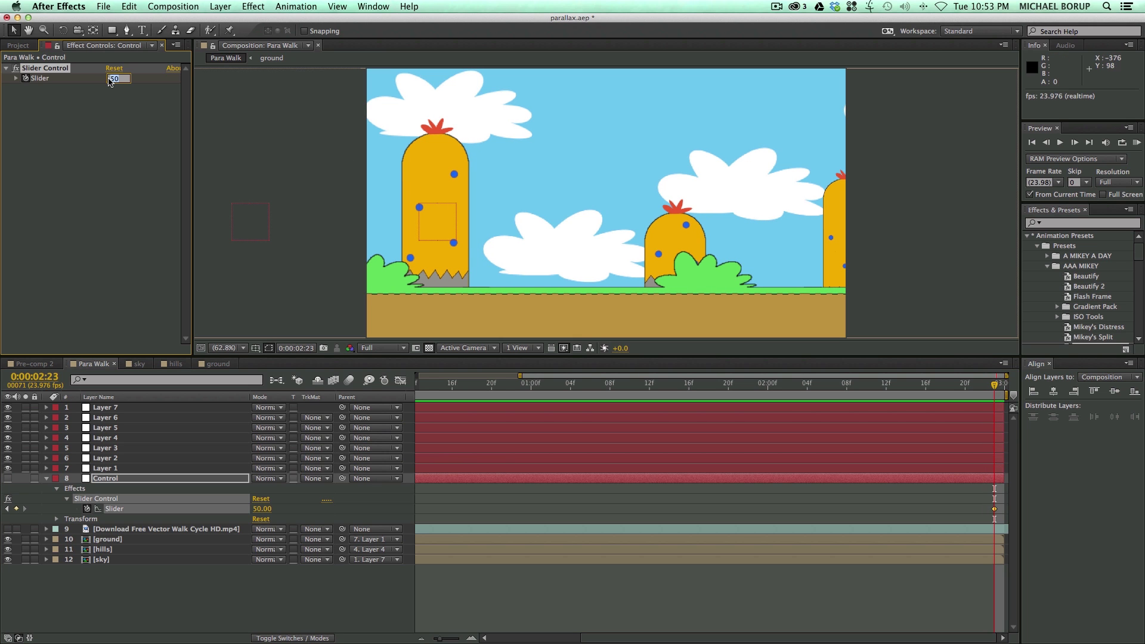
text(20)
key(Return)
key(space)
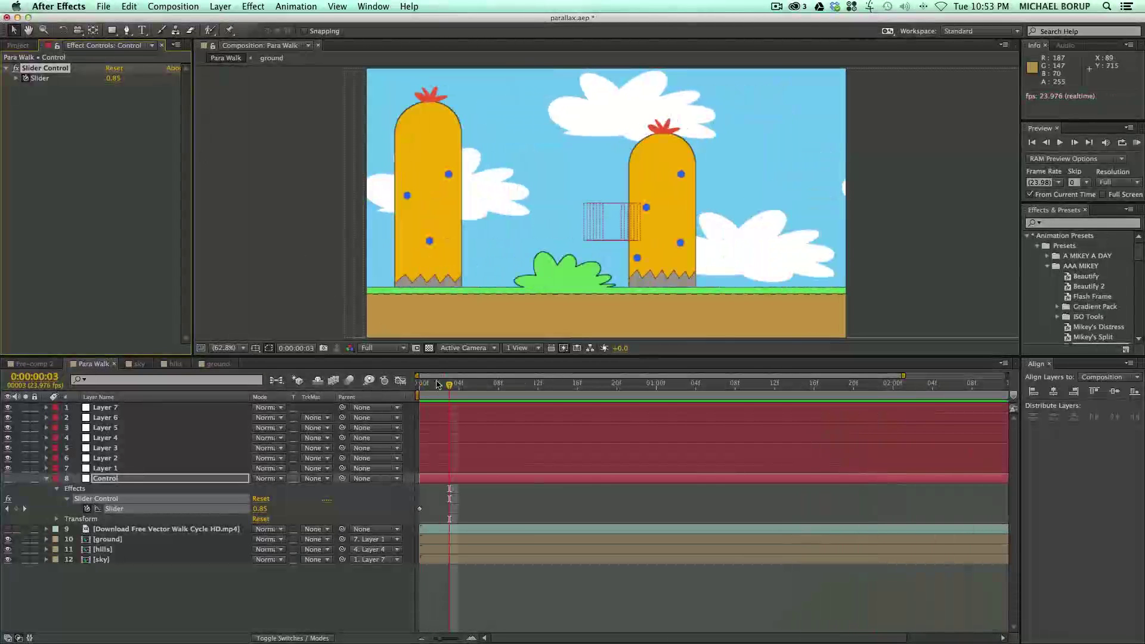
key(space)
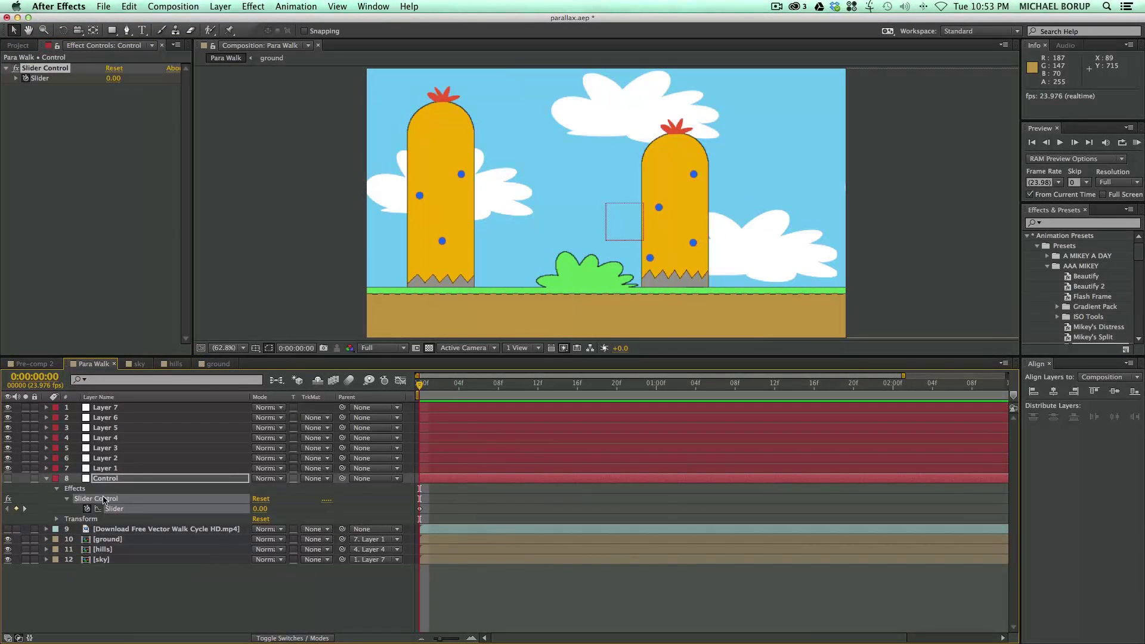
- Show the walk-cycle layer and key out its white with Extract, Black Point 55, Invert on
click(48, 478)
click(87, 488)
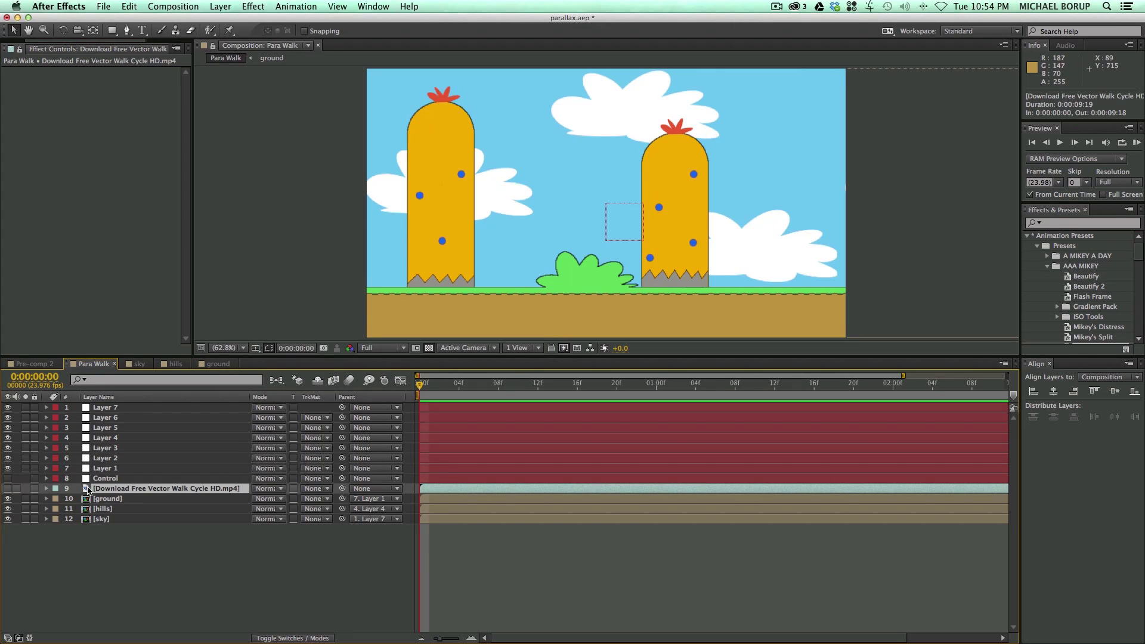
click(7, 489)
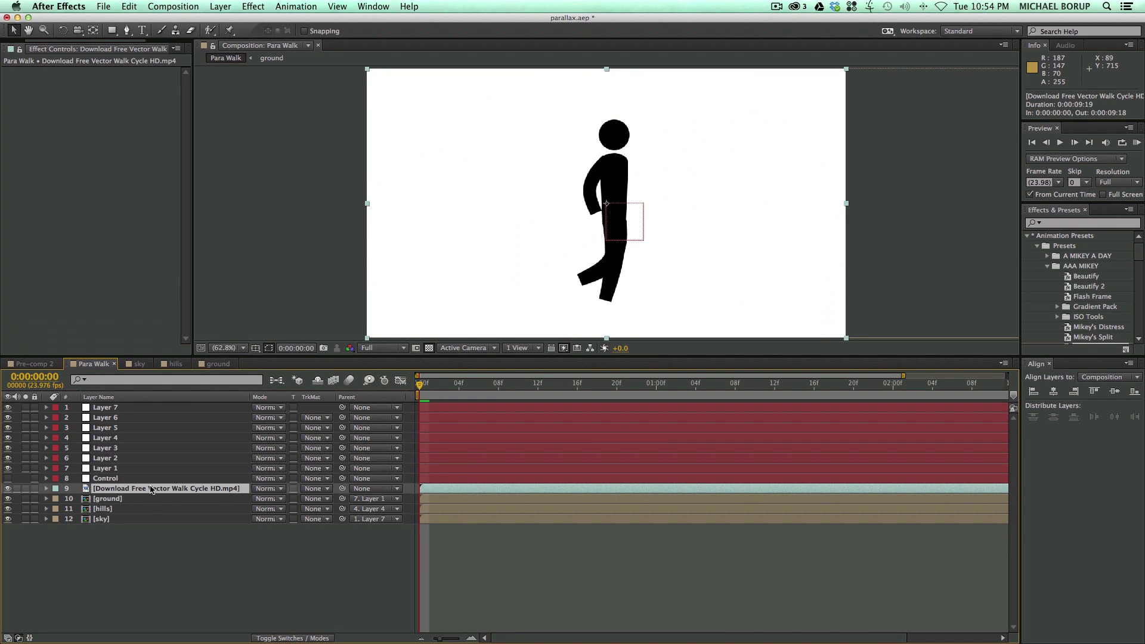
click(253, 6)
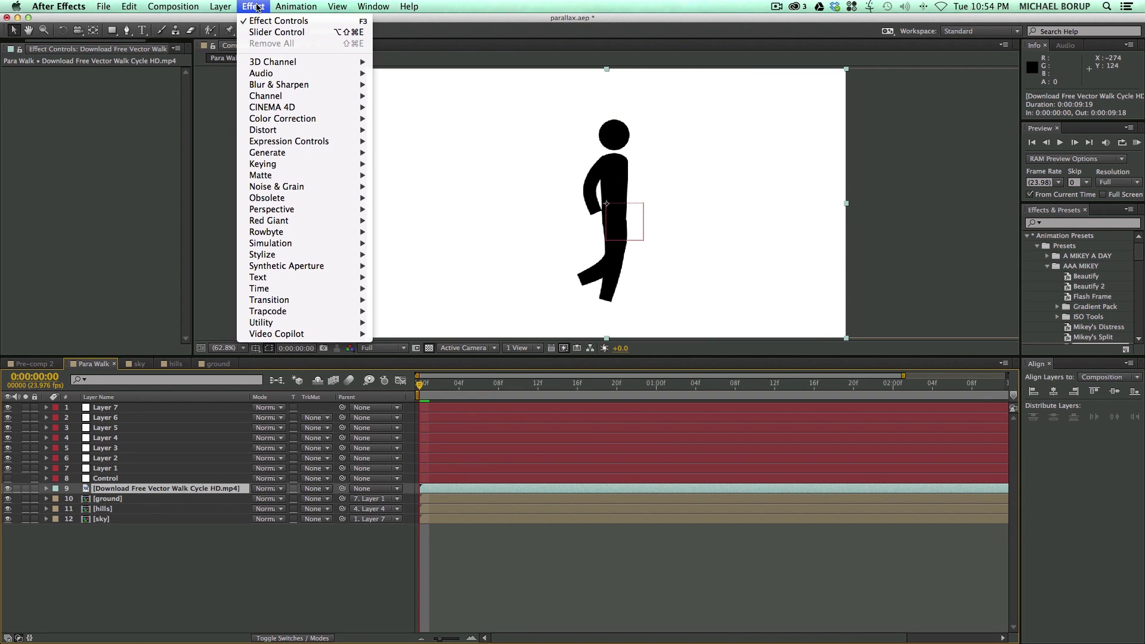
mouse_move(276, 167)
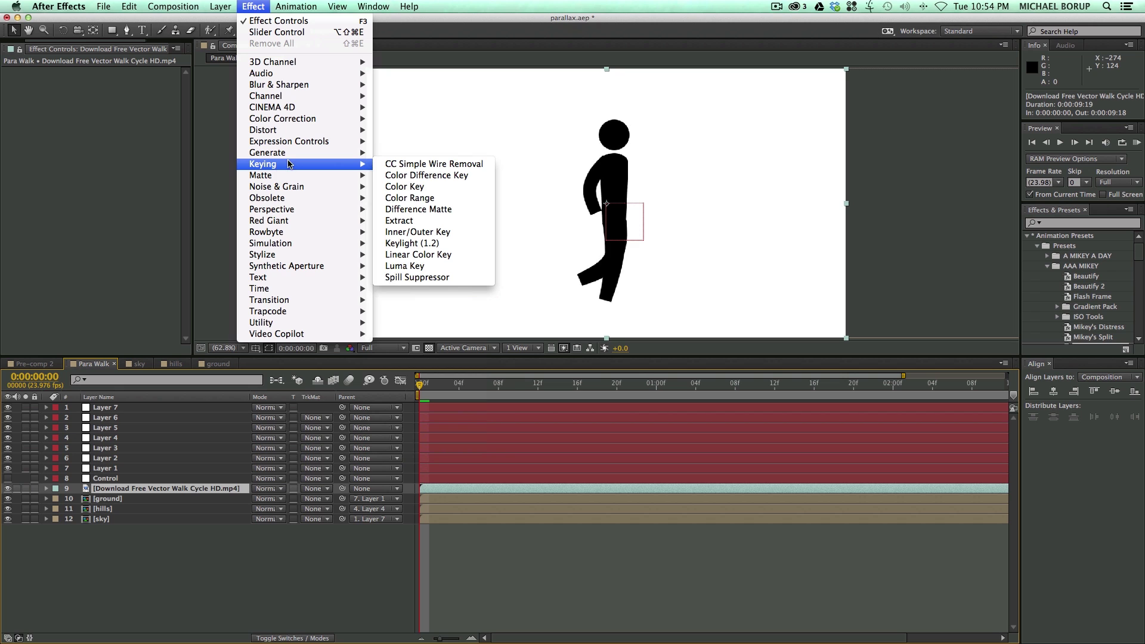
click(399, 221)
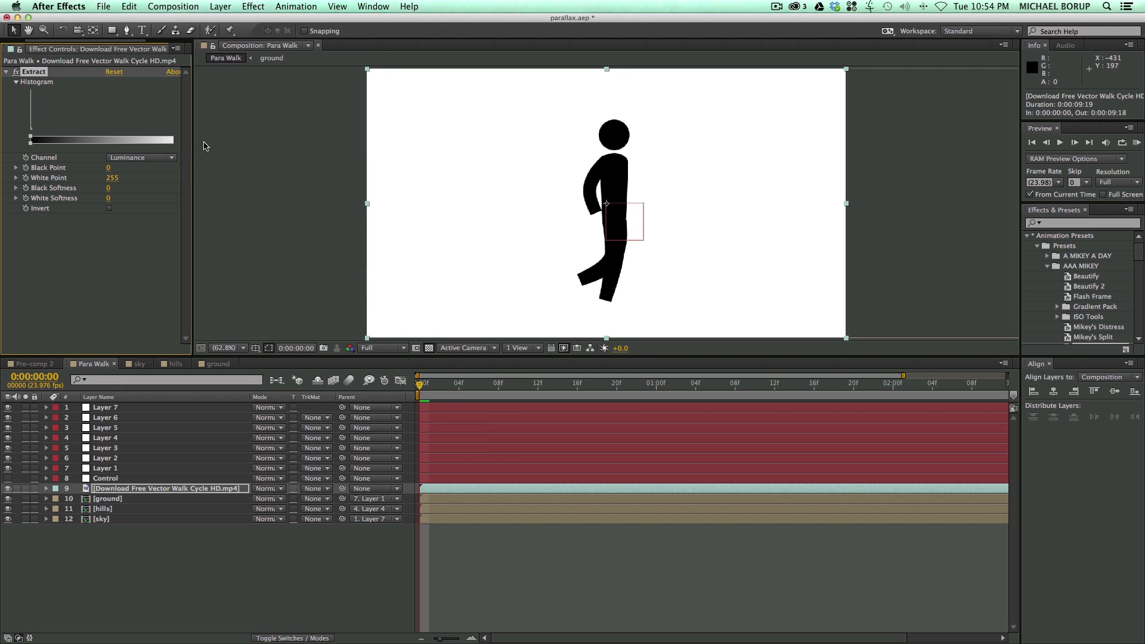
drag(32, 138, 40, 139)
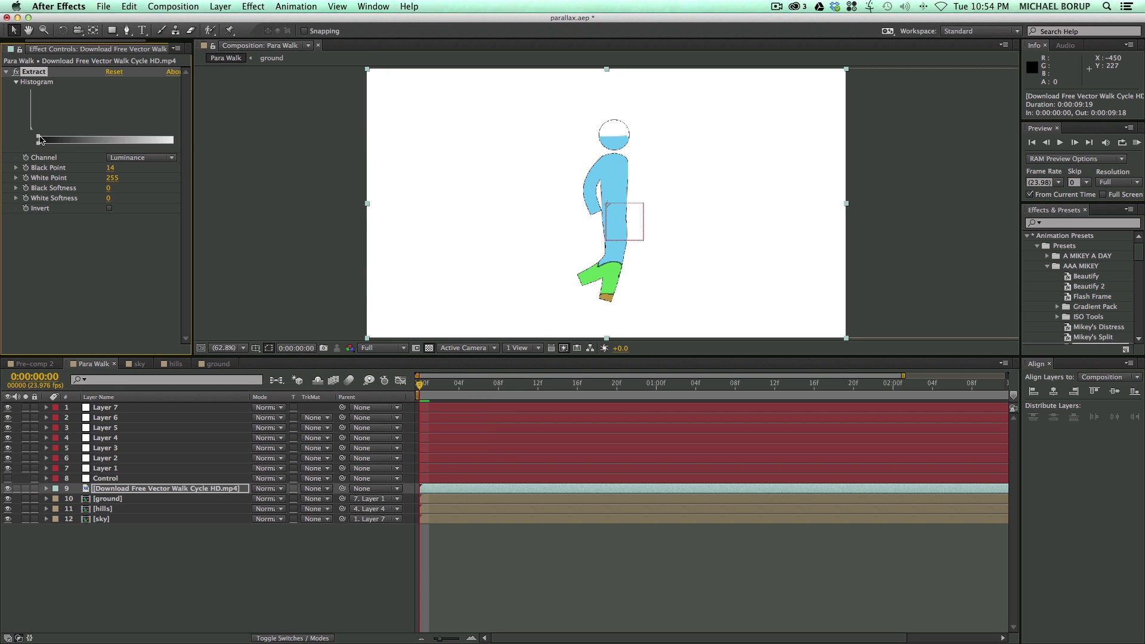
click(108, 208)
click(109, 236)
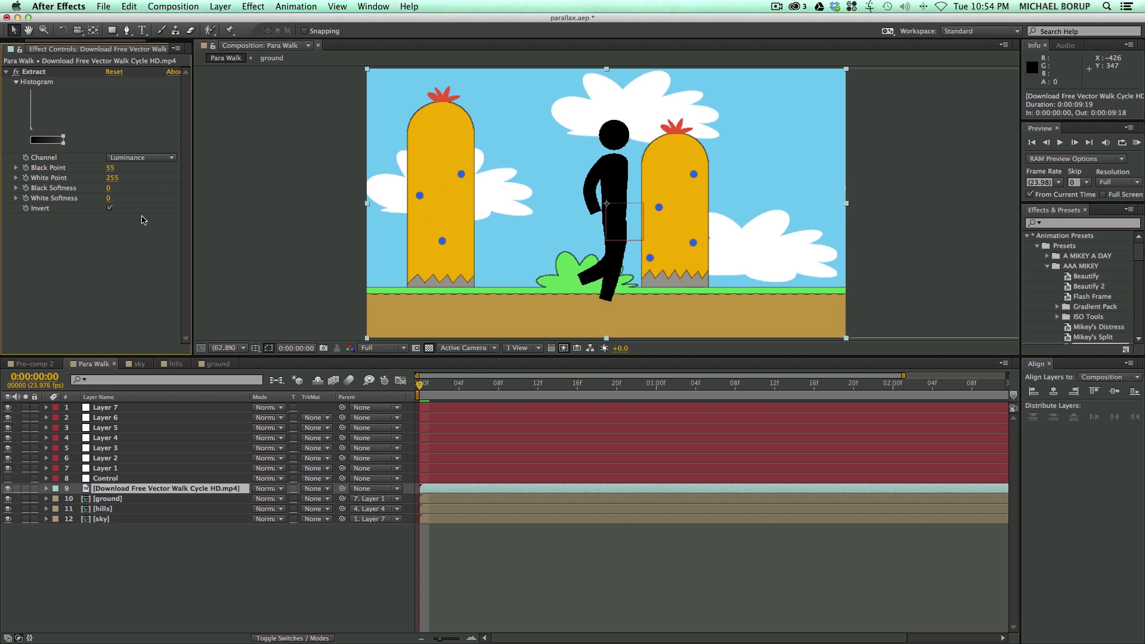
click(152, 488)
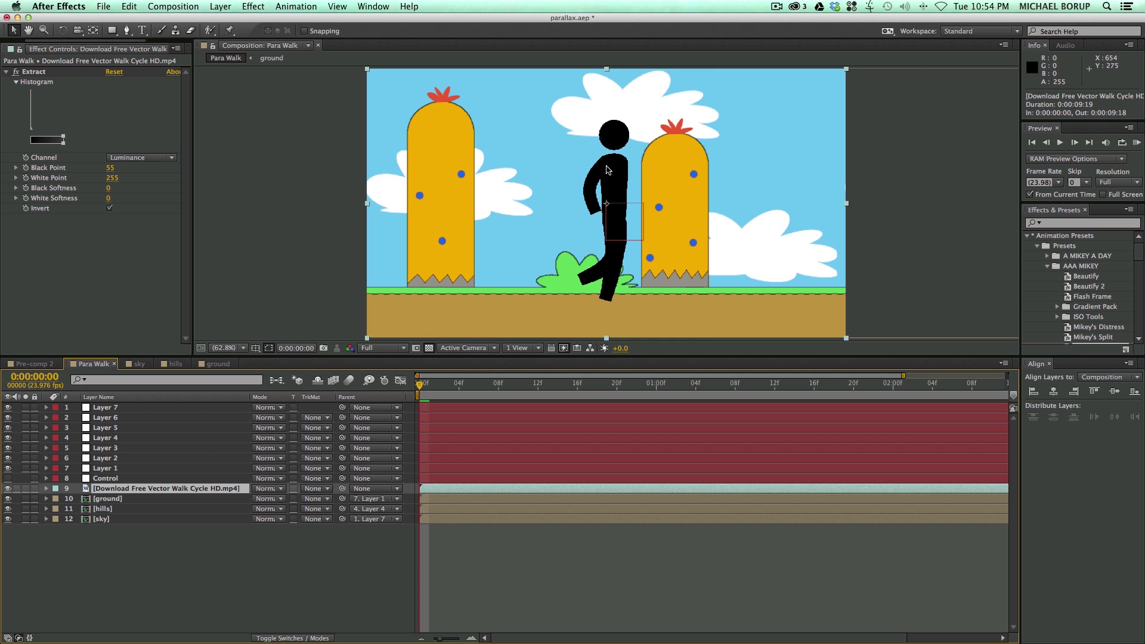
click(253, 7)
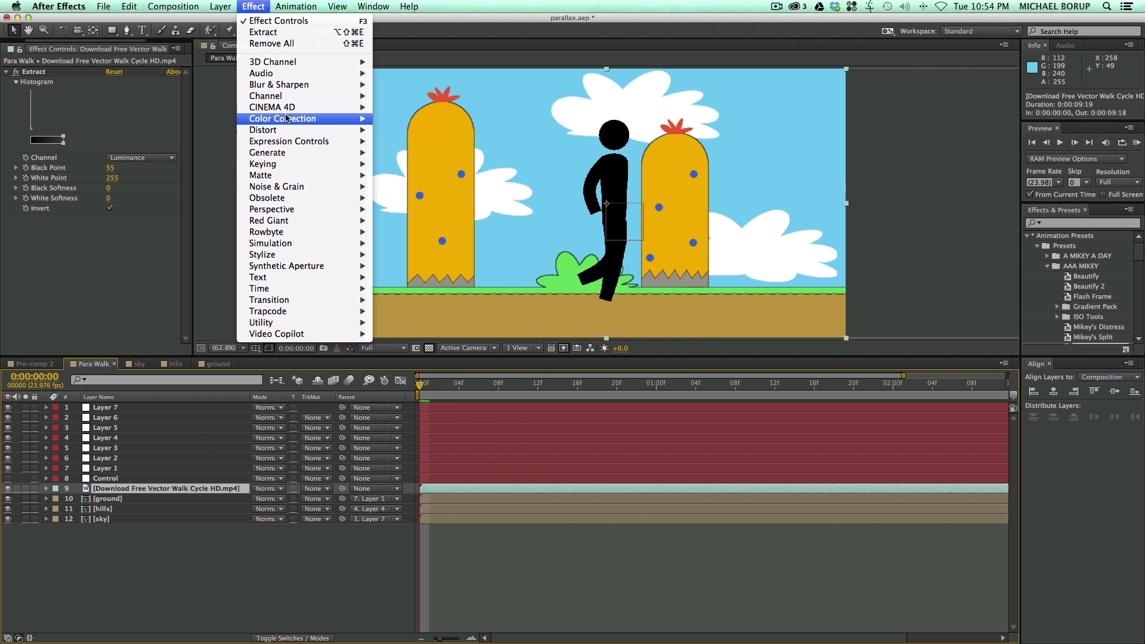
- Add a Tint effect to the walk-cycle layer with Map Black To set to white
click(418, 463)
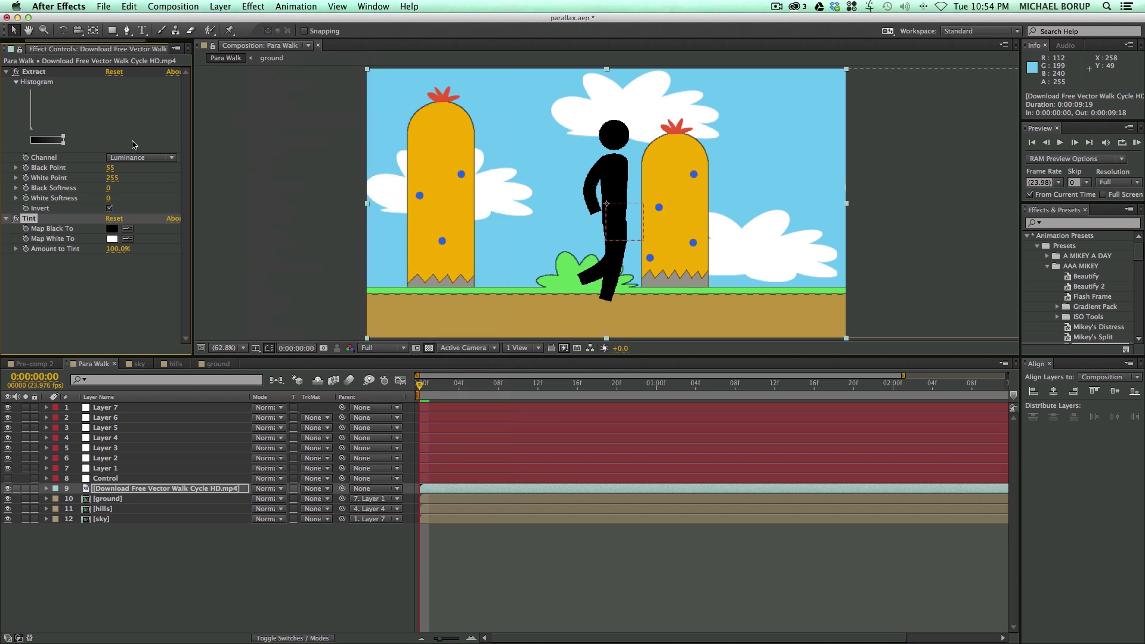
click(112, 240)
click(345, 353)
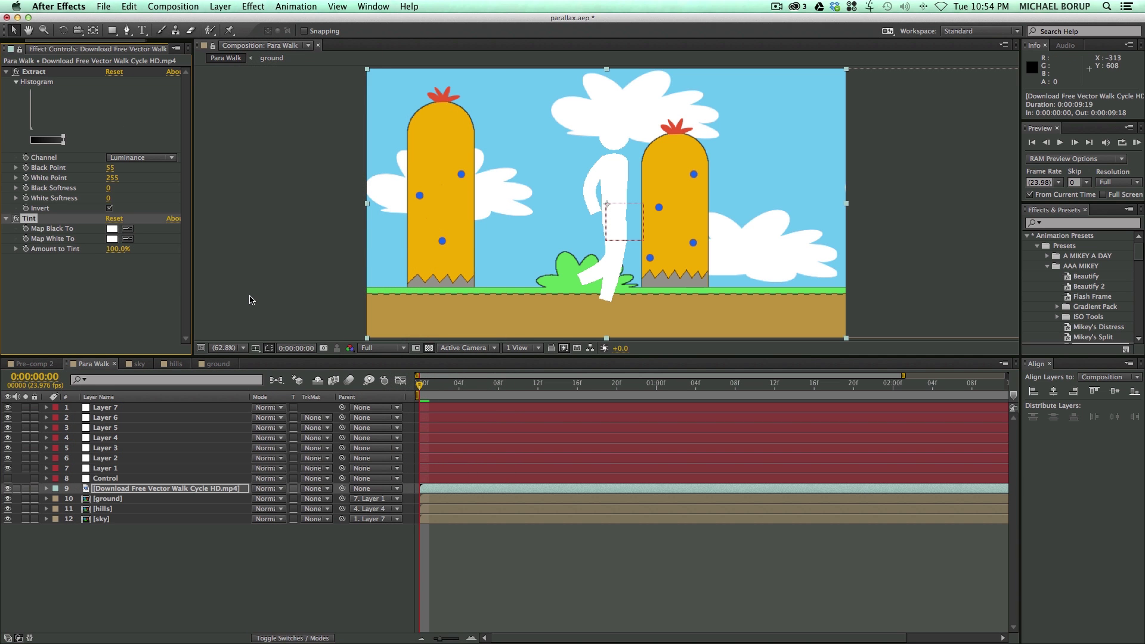
click(252, 7)
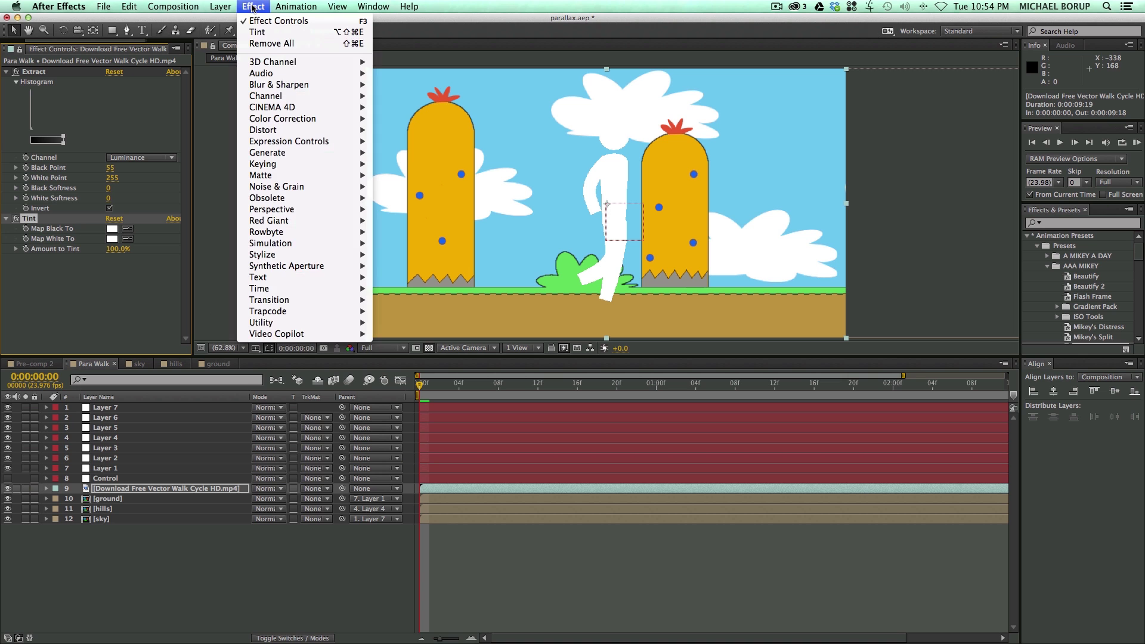
- Outline the walker with a black Stroke layer style of size 4.8, then play the preview
mouse_move(224, 7)
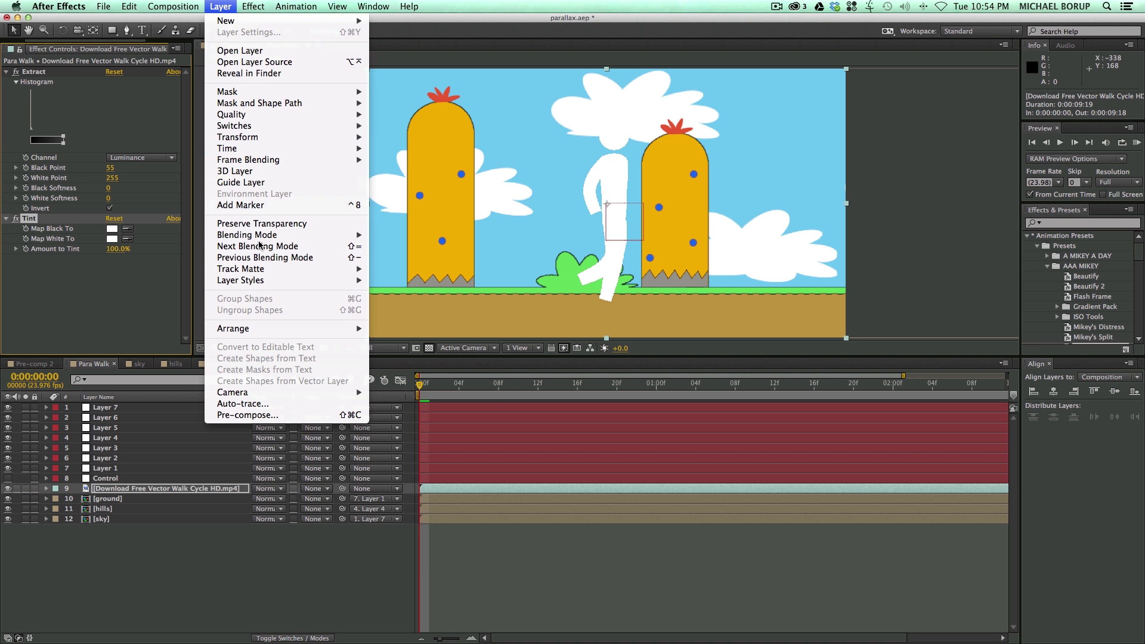
mouse_move(254, 280)
click(394, 412)
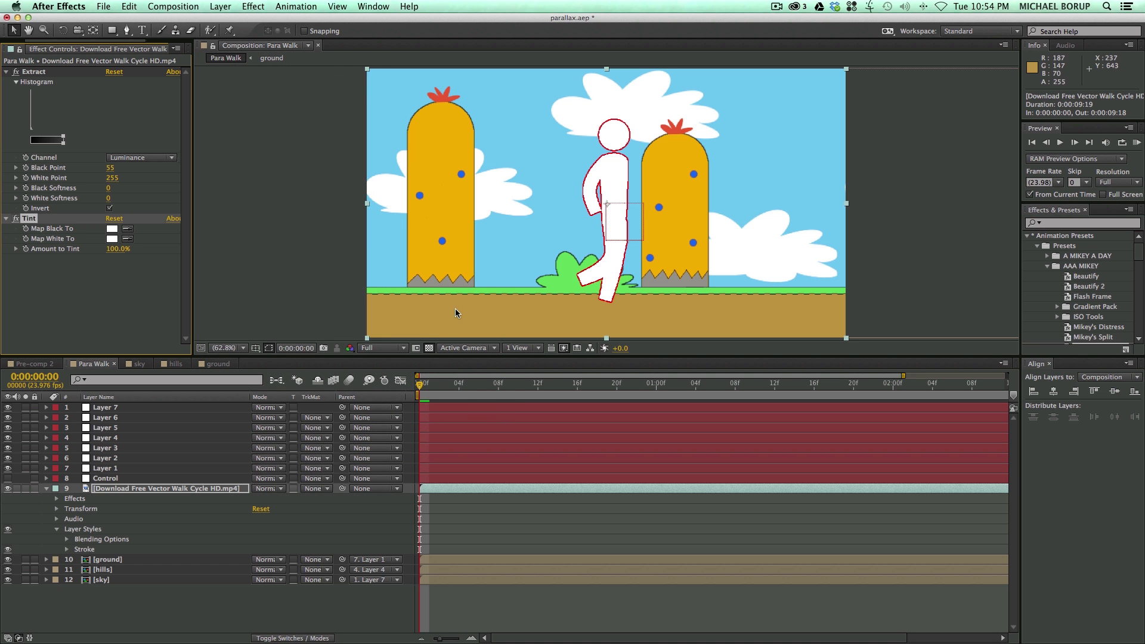
click(66, 549)
click(258, 570)
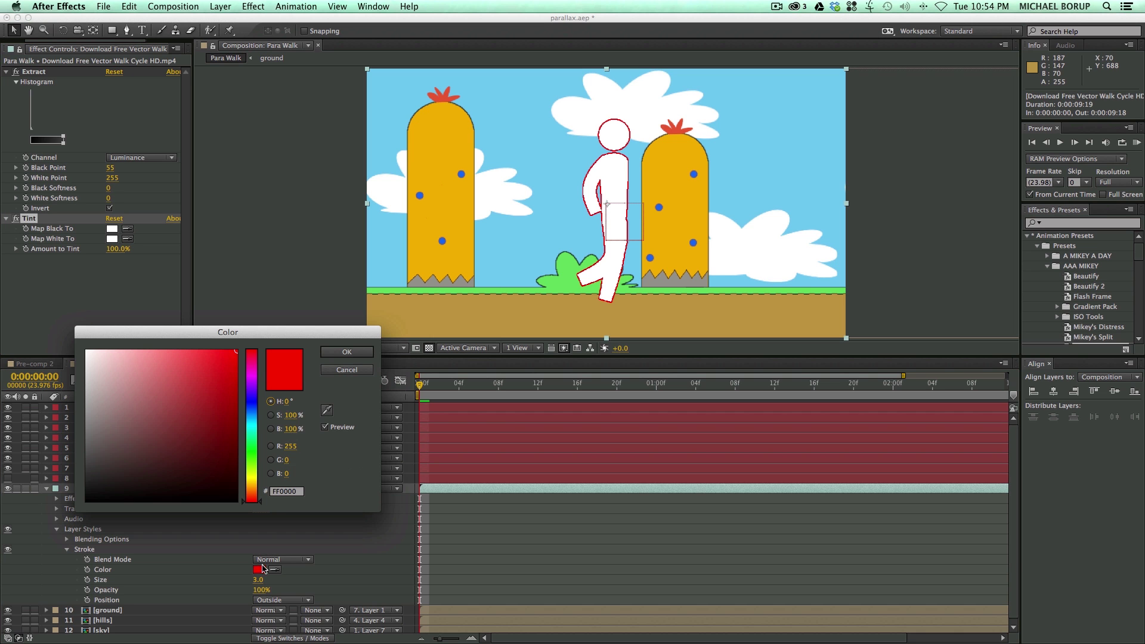
drag(200, 427, 250, 523)
click(346, 352)
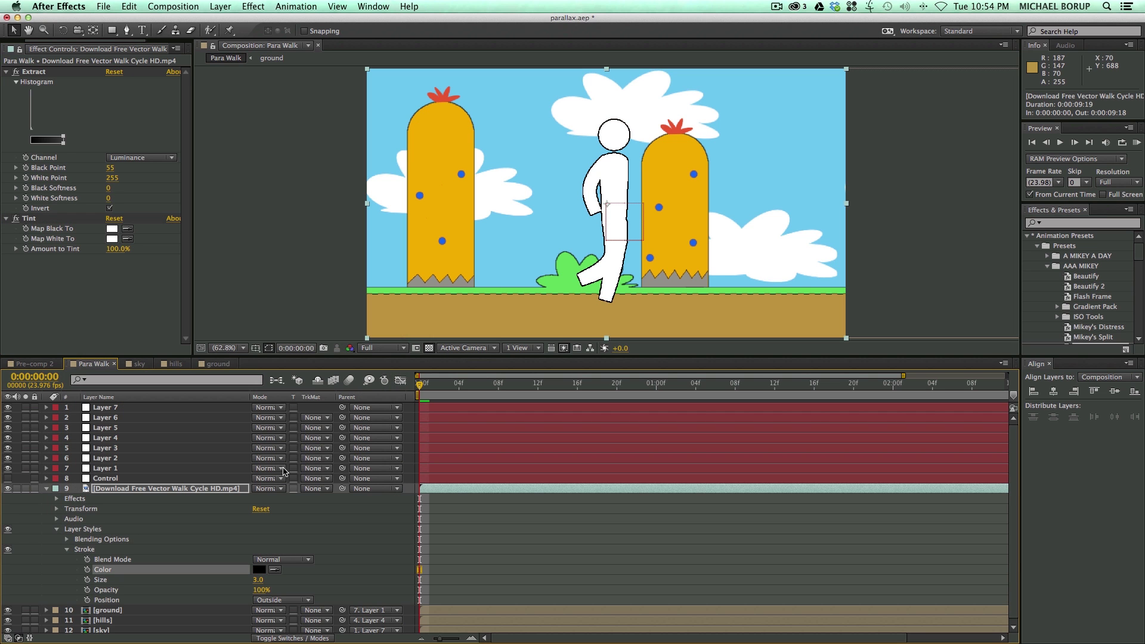
drag(257, 580, 267, 583)
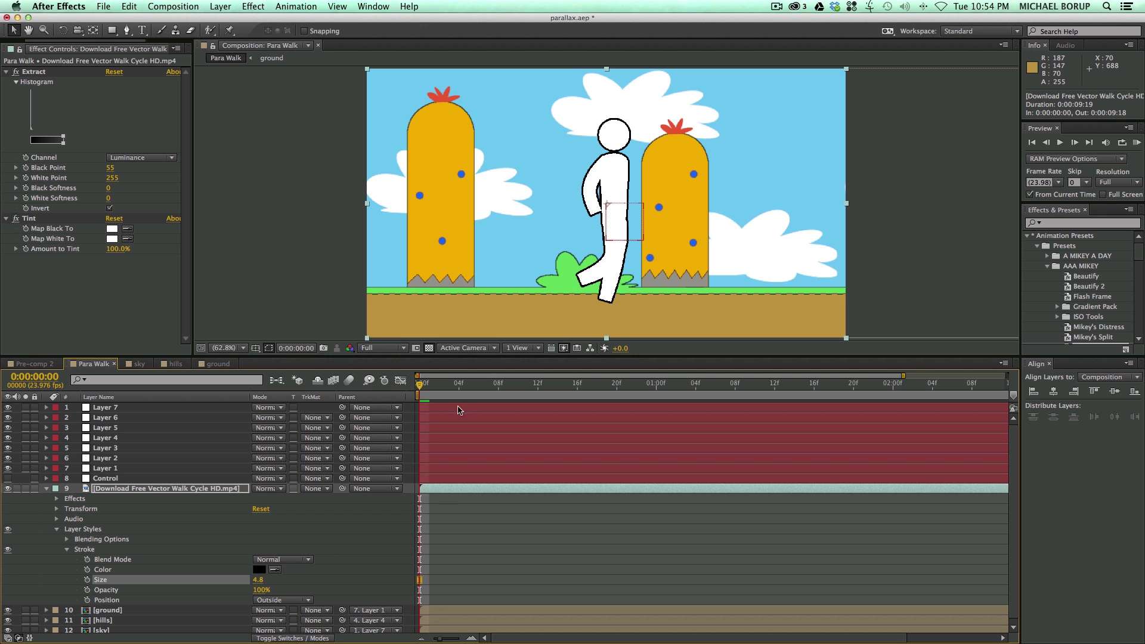
key(space)
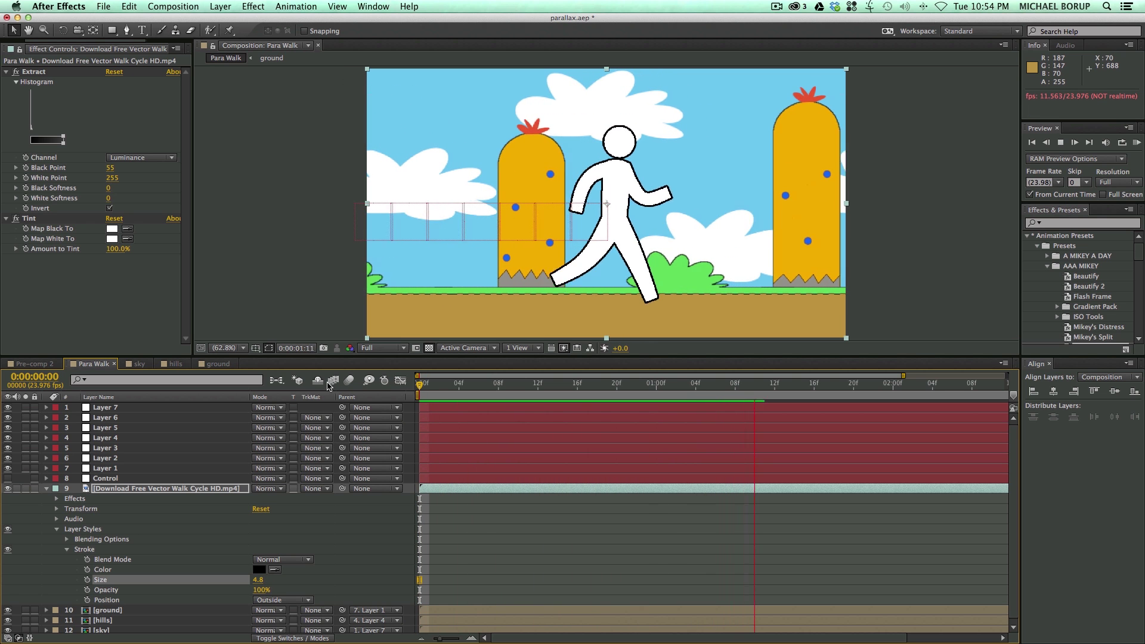
- Scale the walker down to 65%, move it lower-left, and RAM preview from the first frame
key(space)
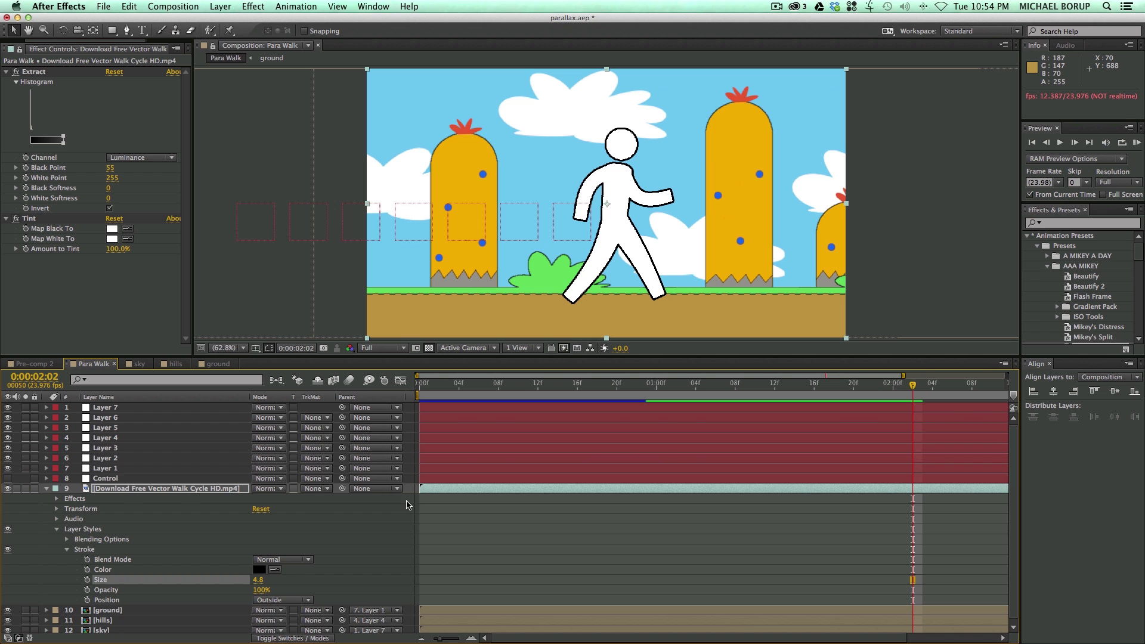
key(s)
drag(274, 501, 260, 501)
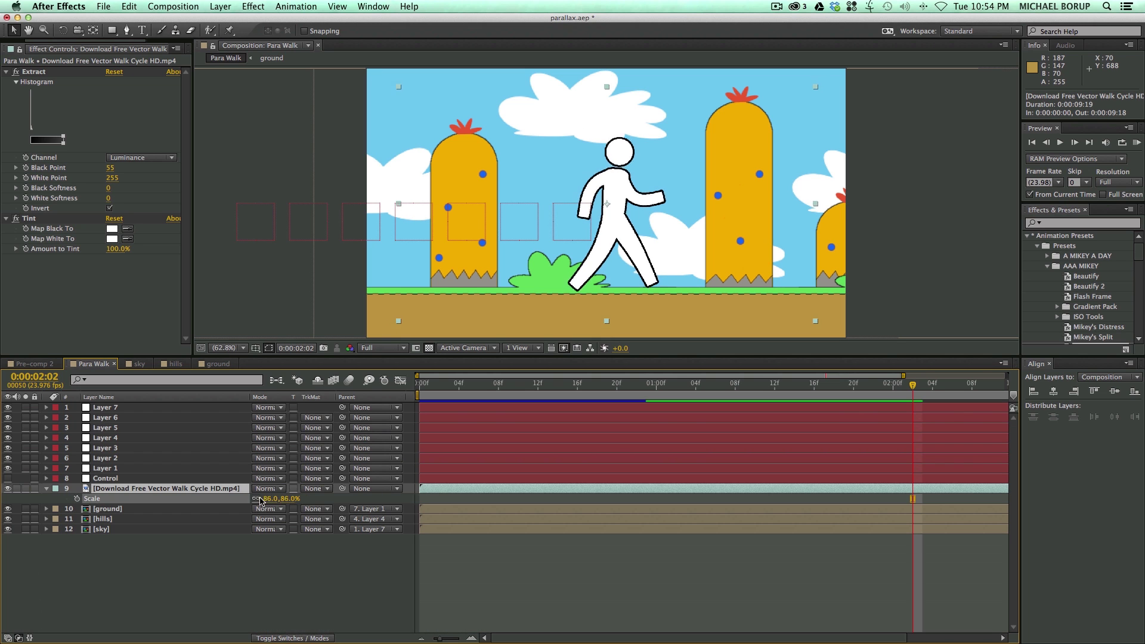
drag(609, 219, 601, 231)
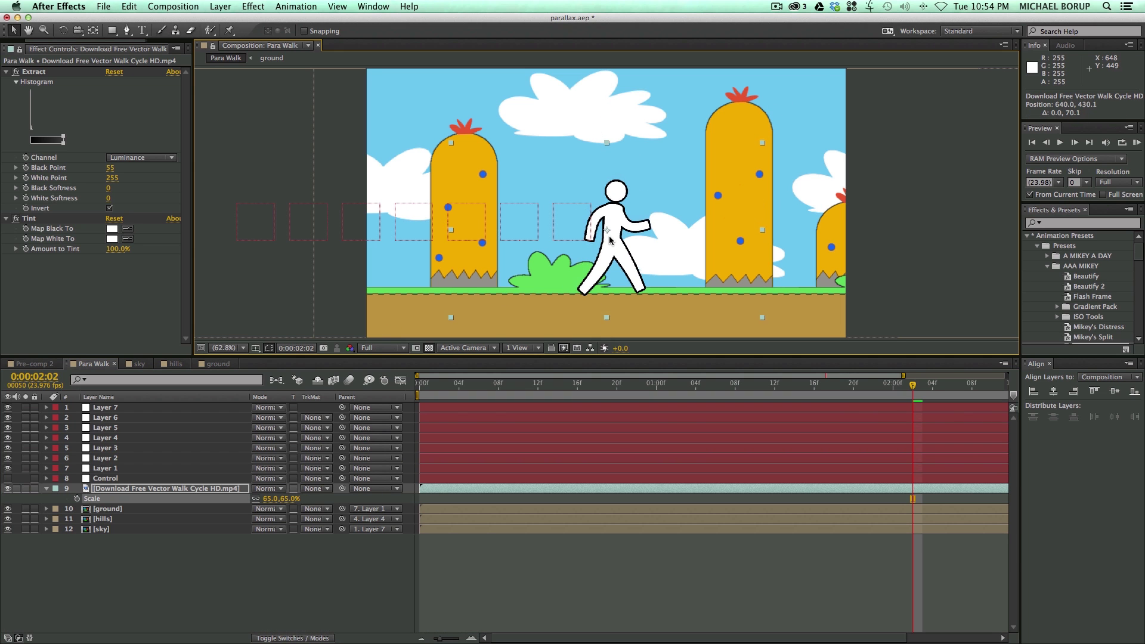
key(Home)
click(486, 601)
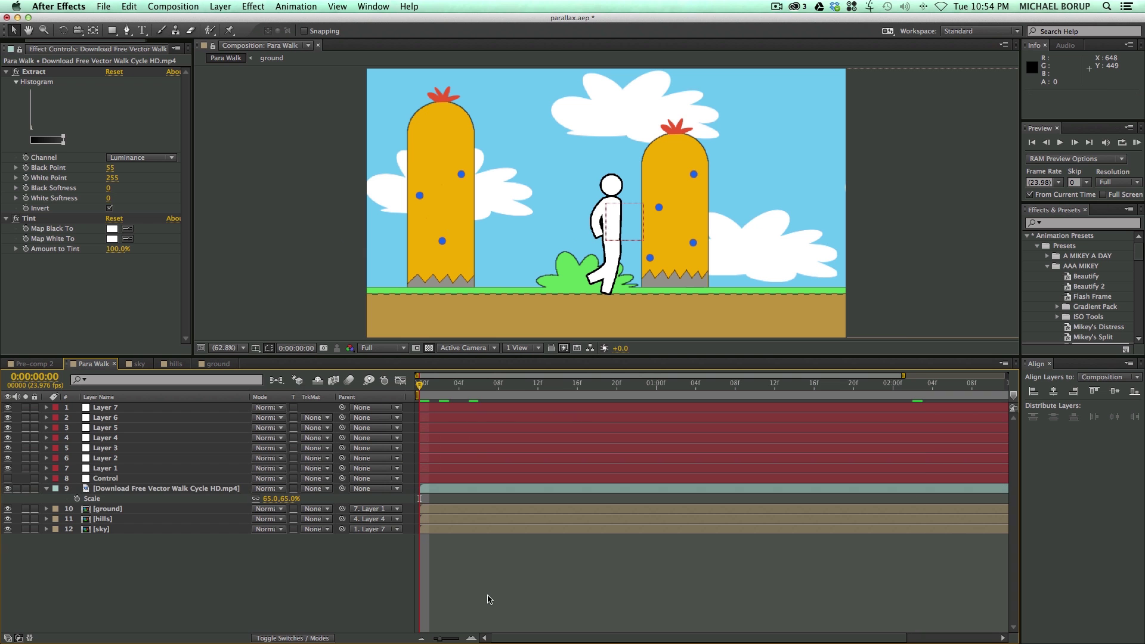
key(KP_0)
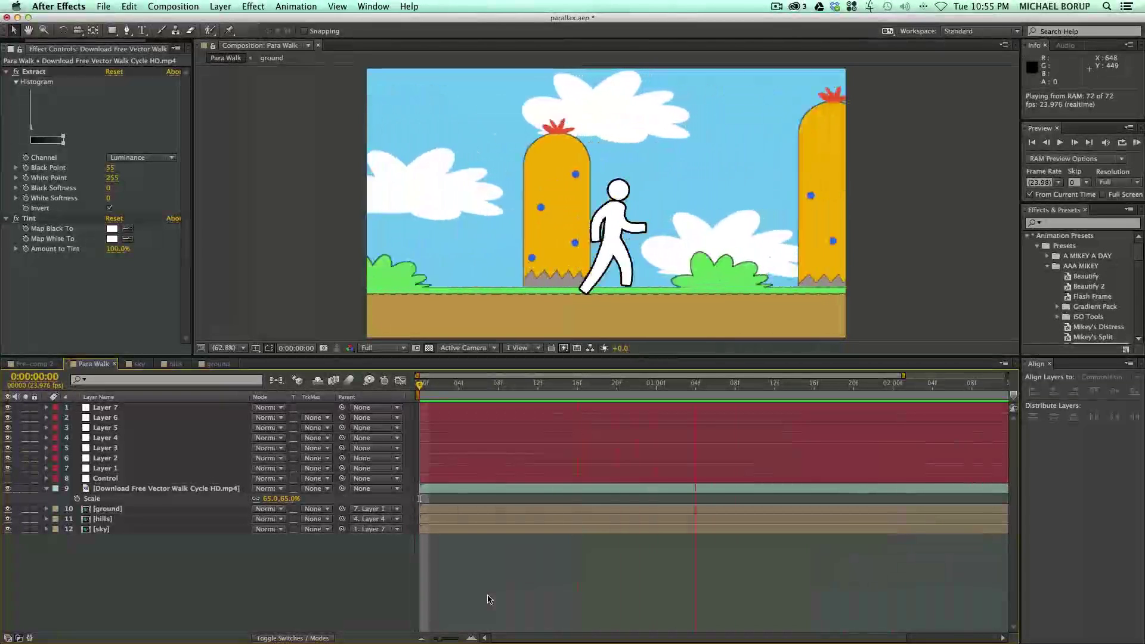
- Replay the walk, then parent the ground to Layer 2 and preview its motion
key(space)
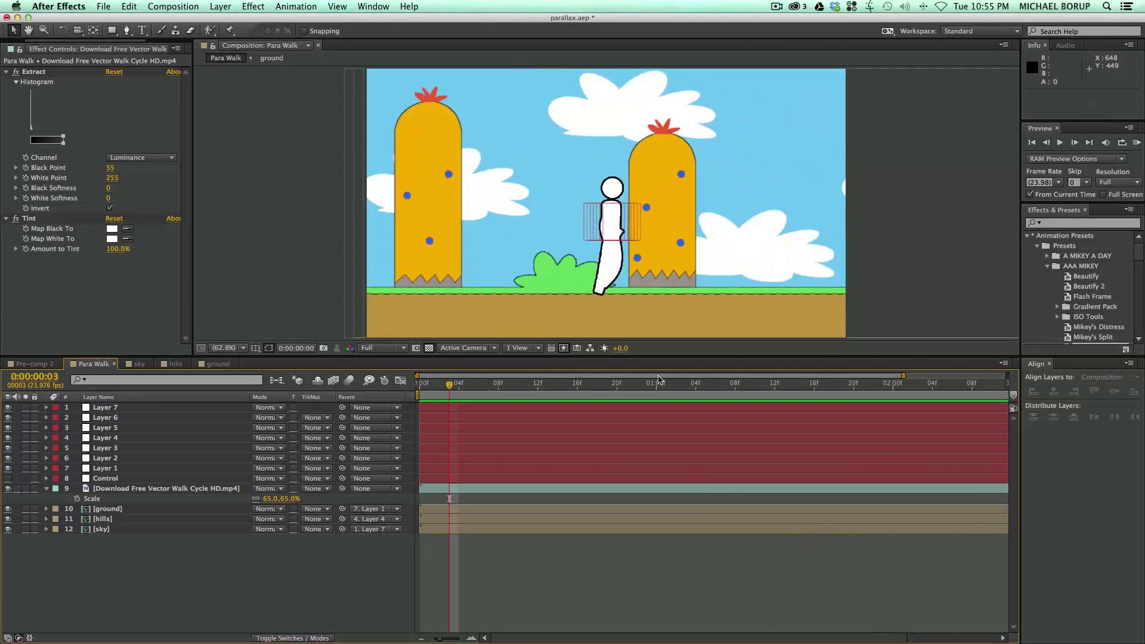
key(Home)
key(space)
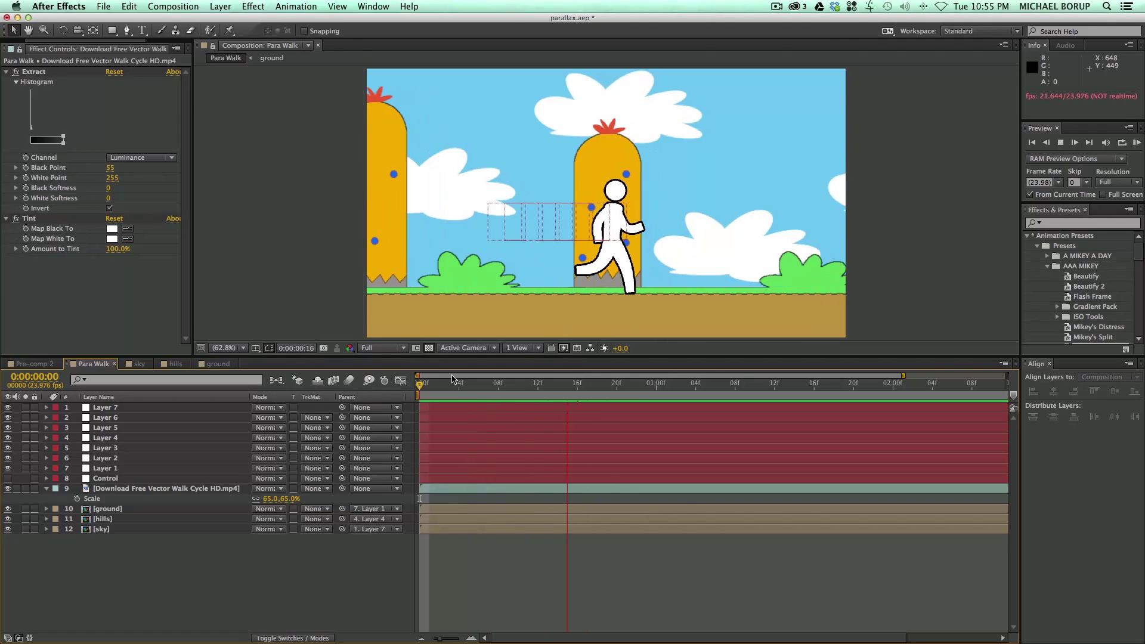
key(space)
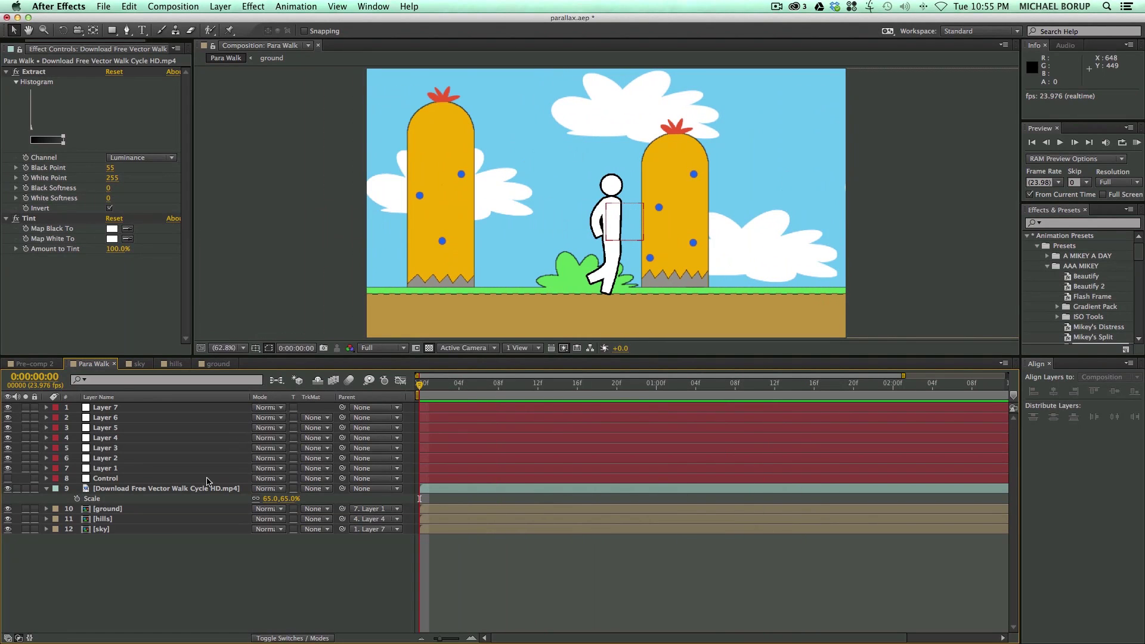
click(124, 511)
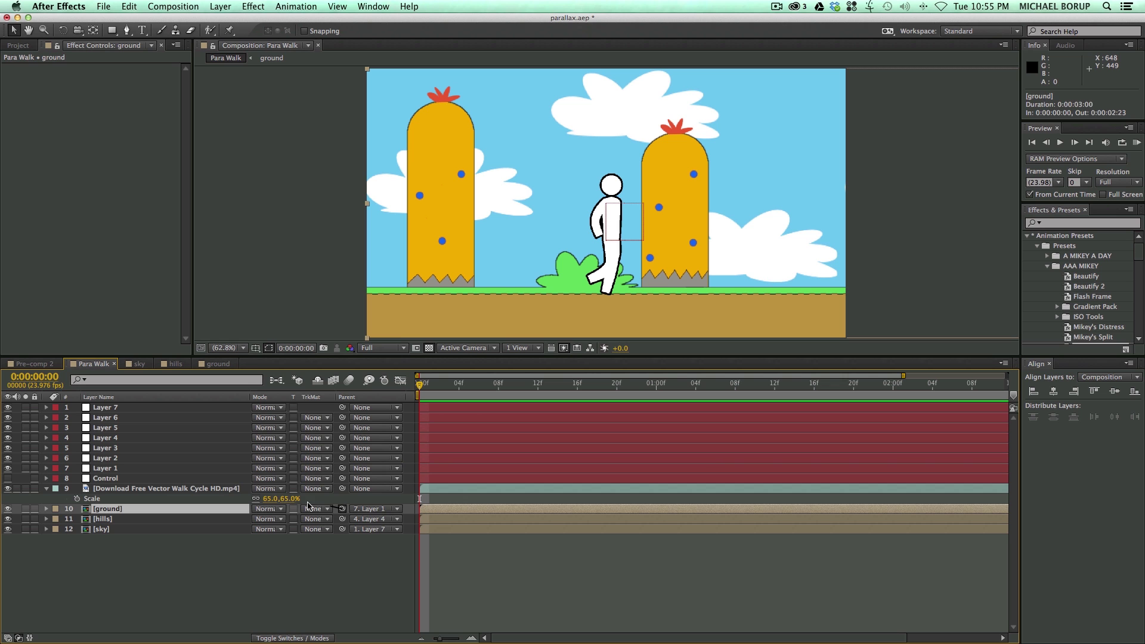
drag(308, 506, 113, 460)
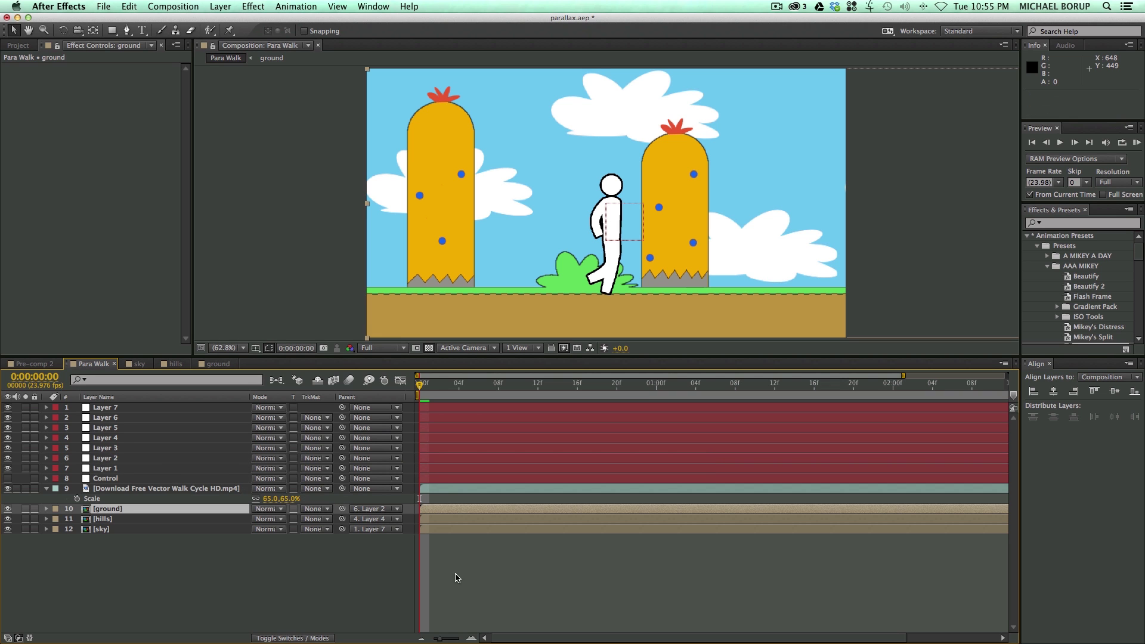
click(490, 539)
key(space)
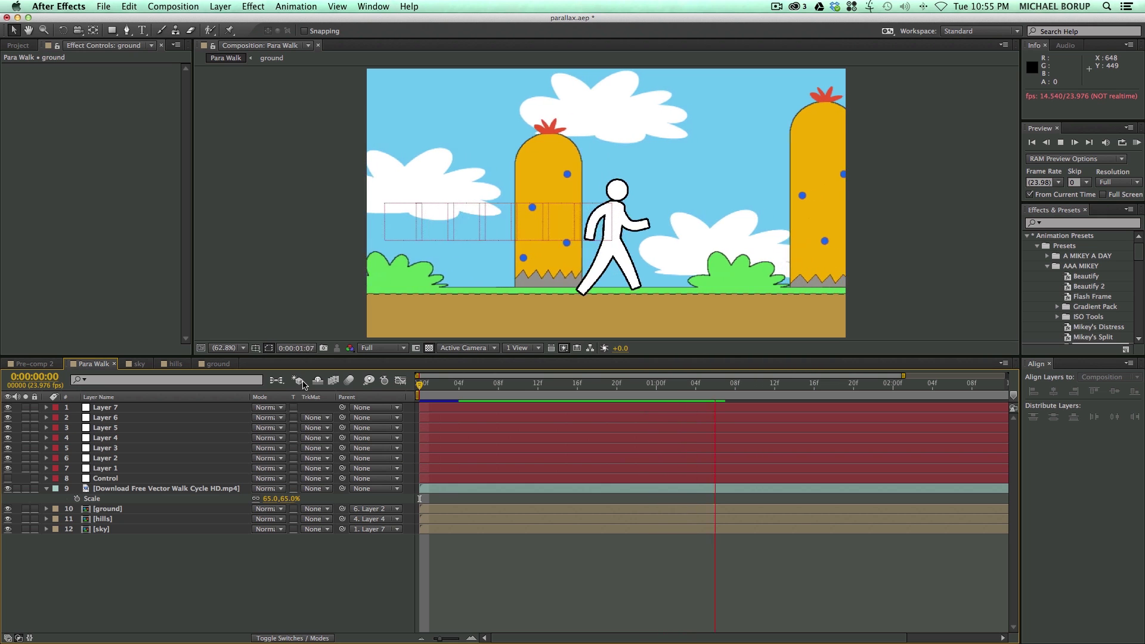
key(space)
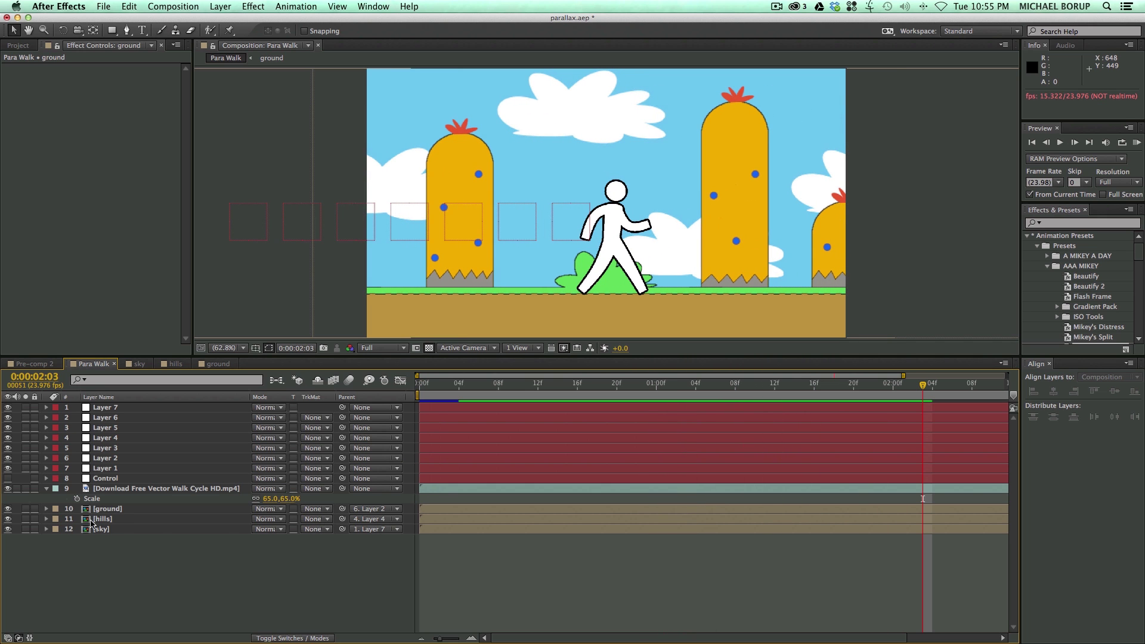
- Parent the hills to Layer 6 and reparent the ground to Layer 3, then preview
click(294, 520)
drag(327, 511, 104, 420)
click(127, 511)
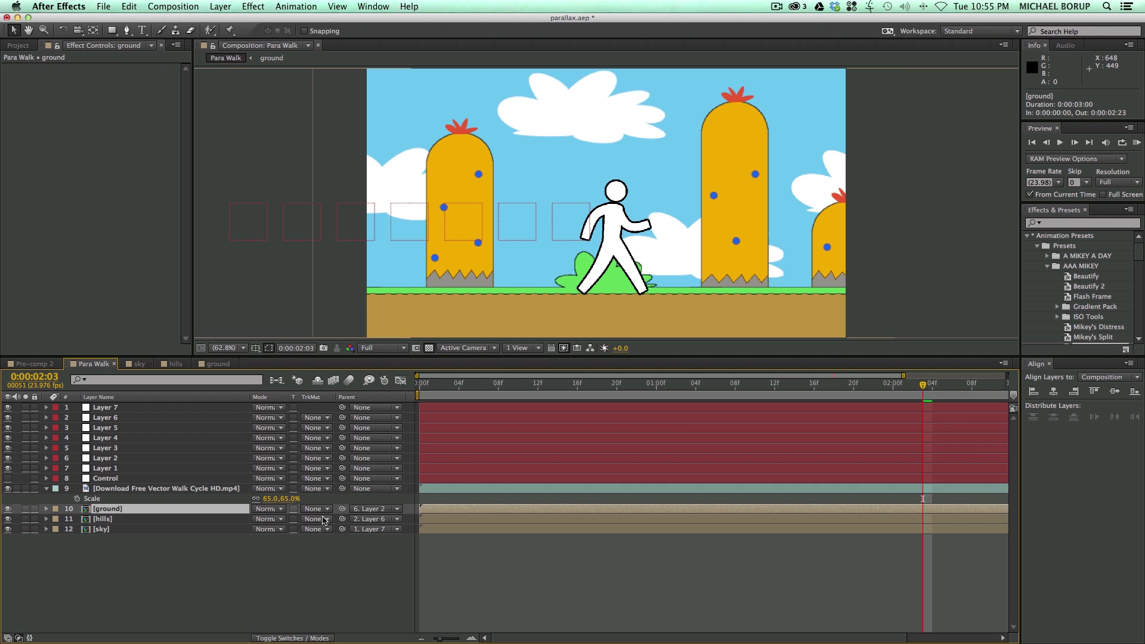
drag(343, 510, 124, 448)
click(478, 602)
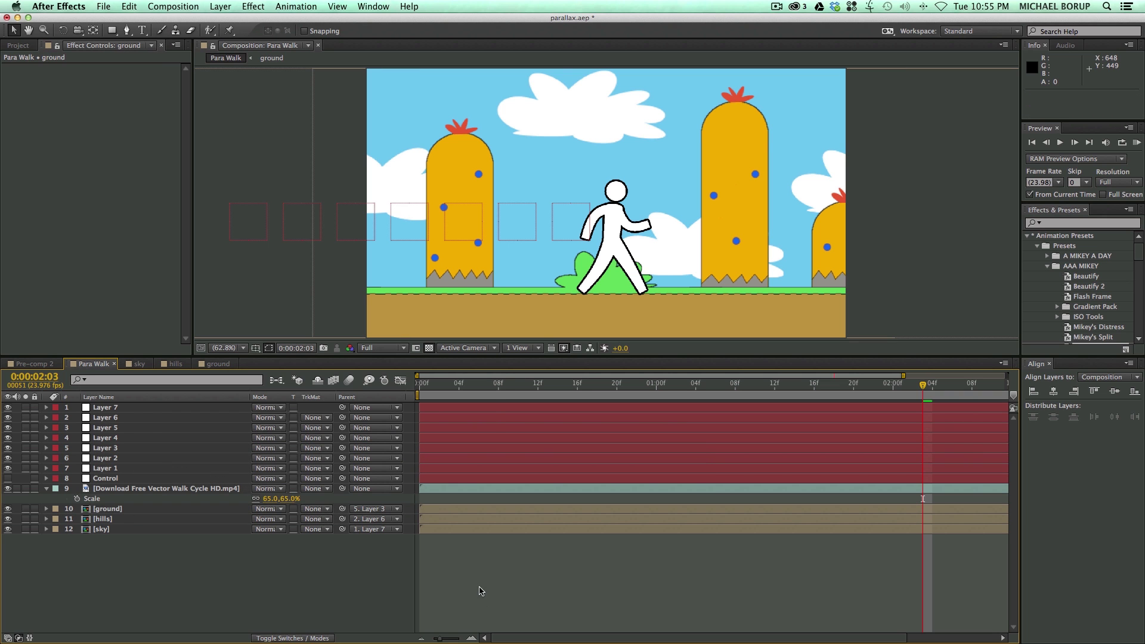
key(space)
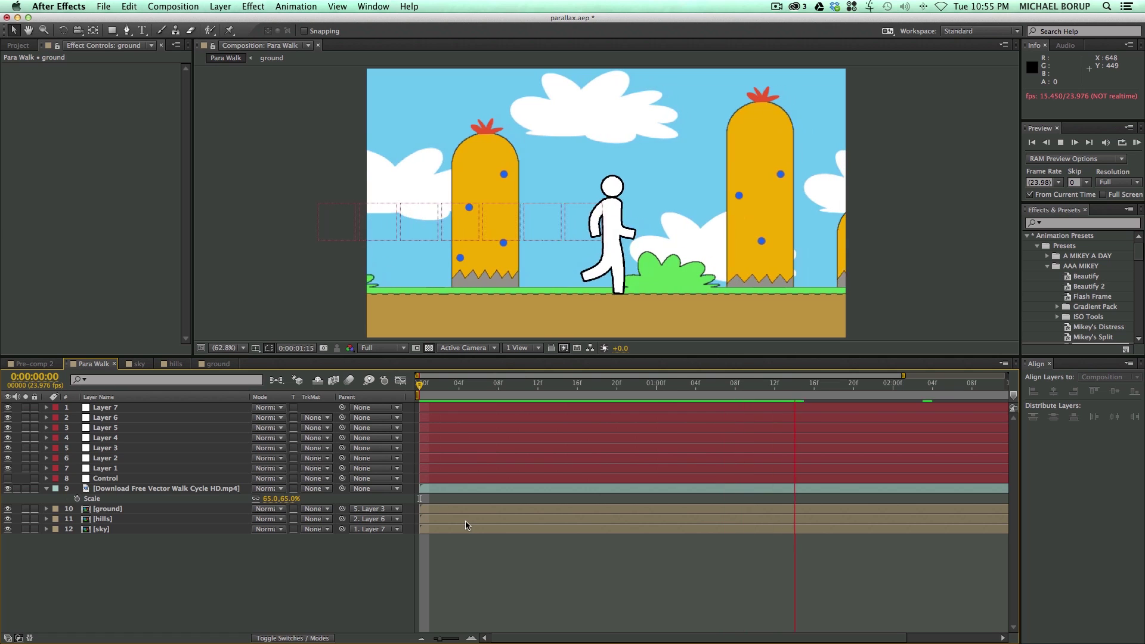
click(129, 407)
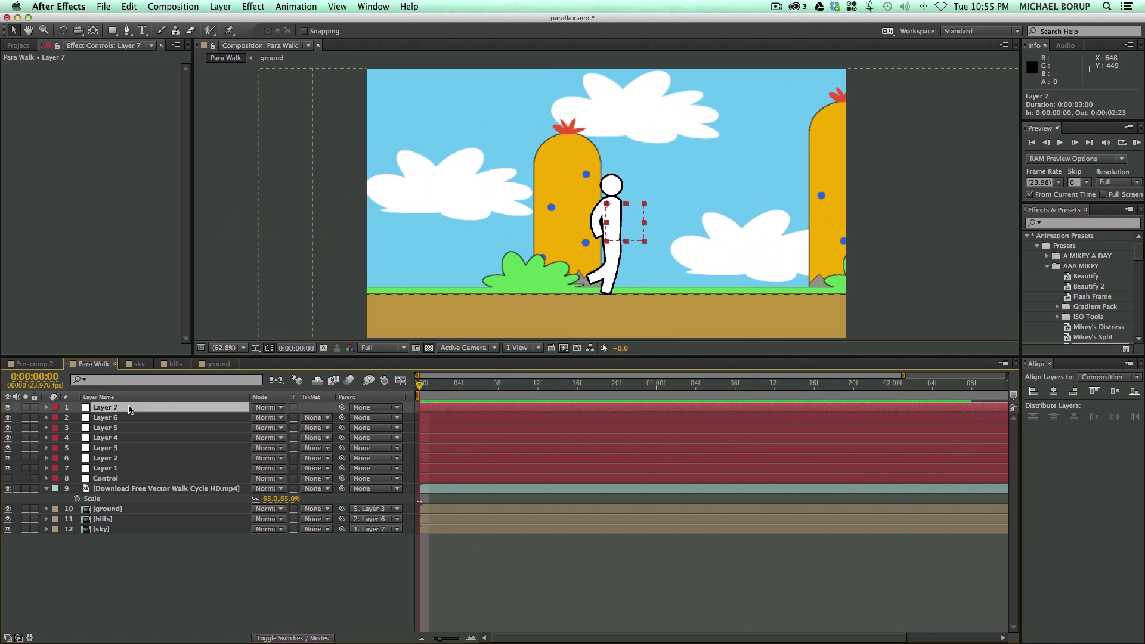
click(133, 471)
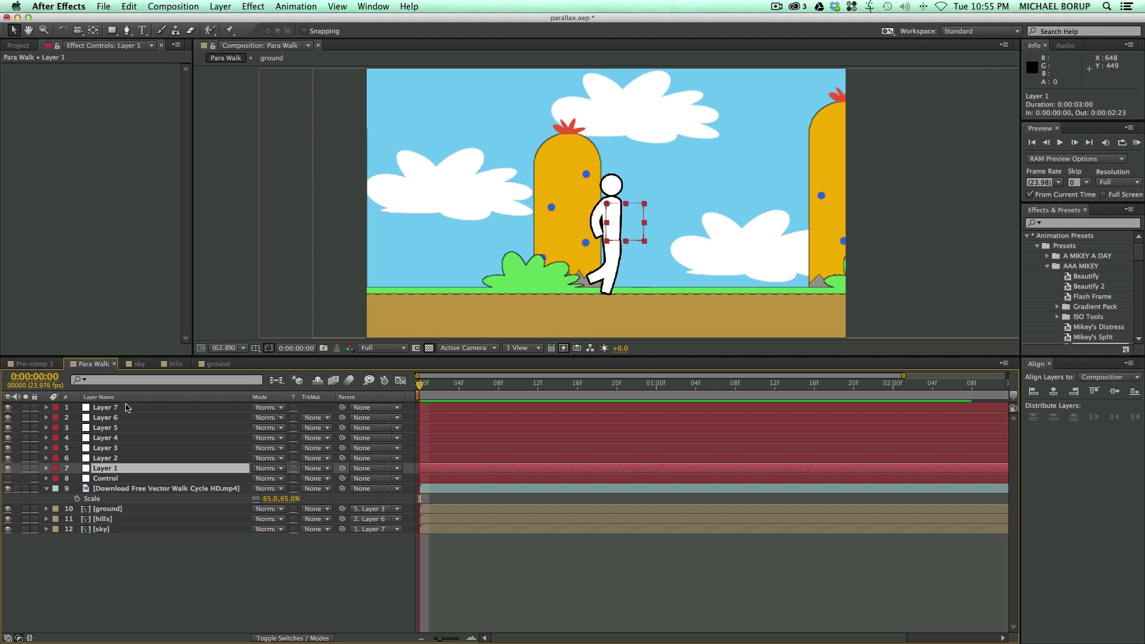
drag(438, 394, 814, 394)
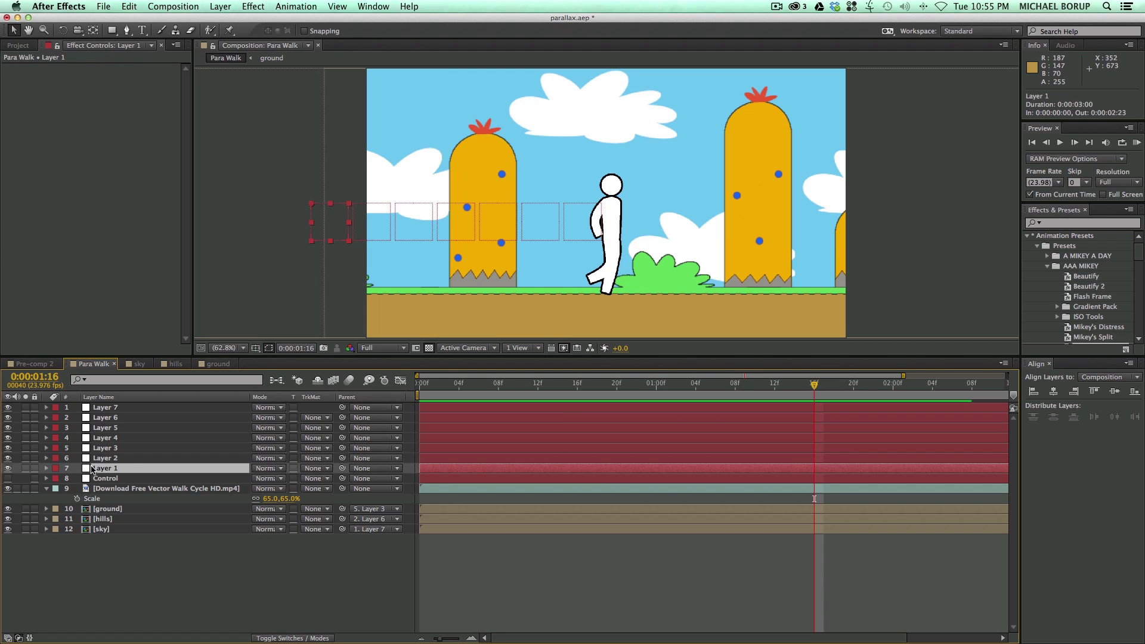
click(130, 458)
click(130, 448)
click(131, 437)
click(132, 427)
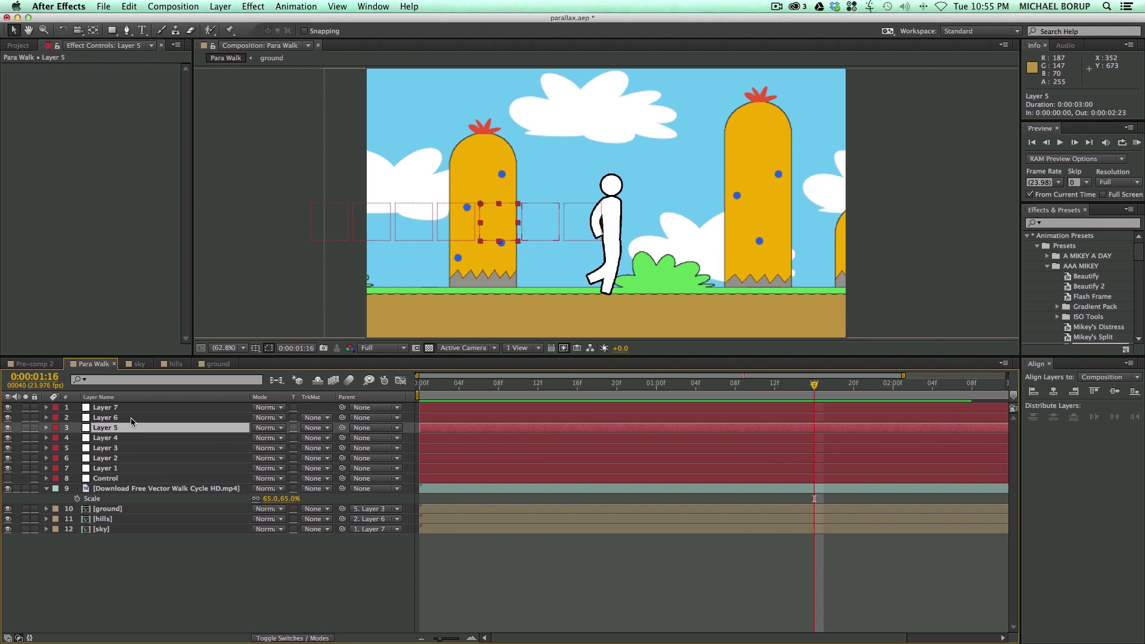
click(131, 417)
click(131, 408)
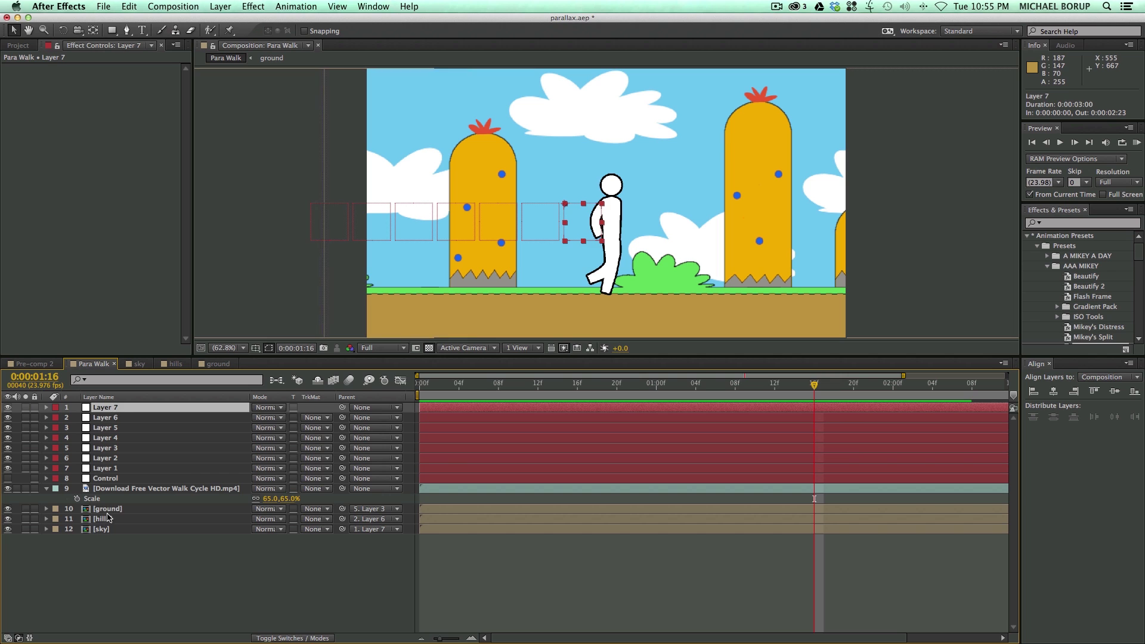
click(113, 509)
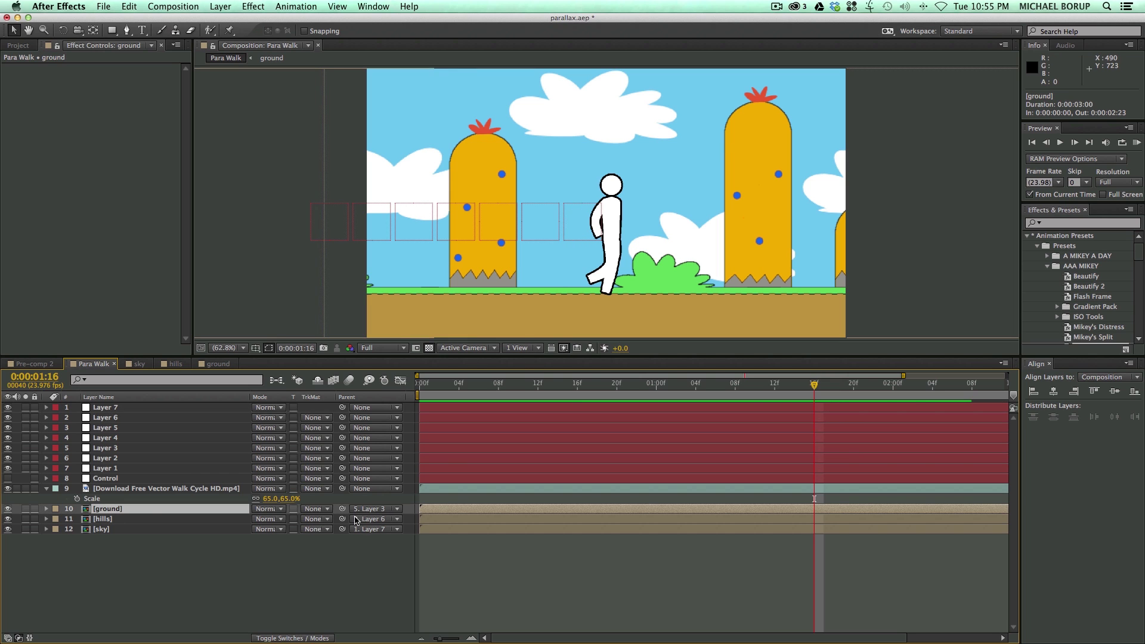
click(113, 448)
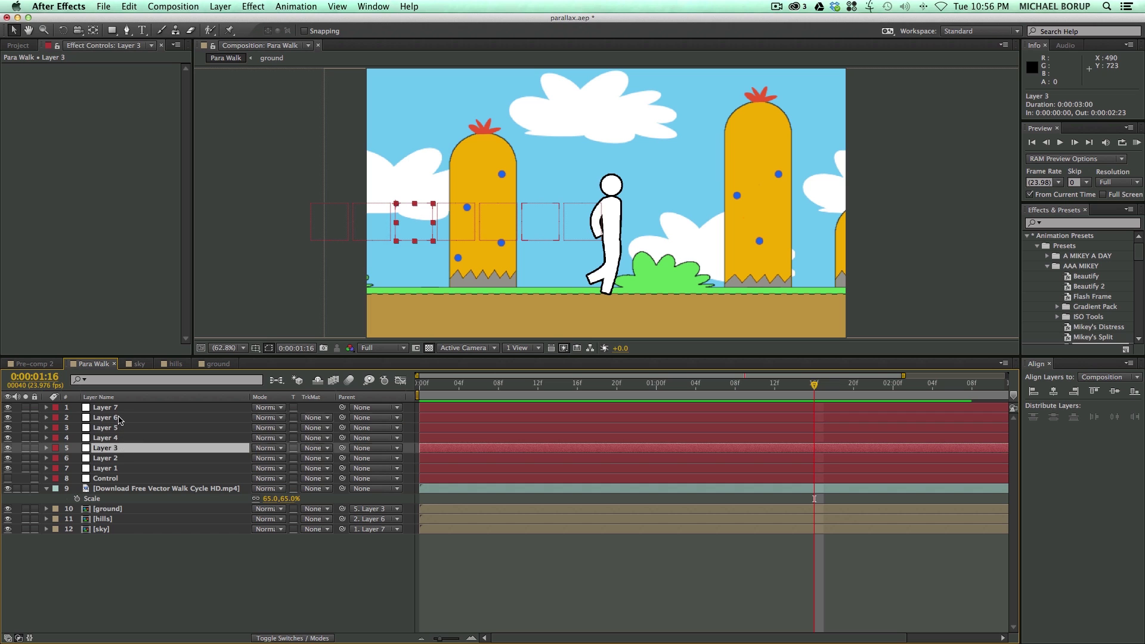
click(119, 419)
click(133, 408)
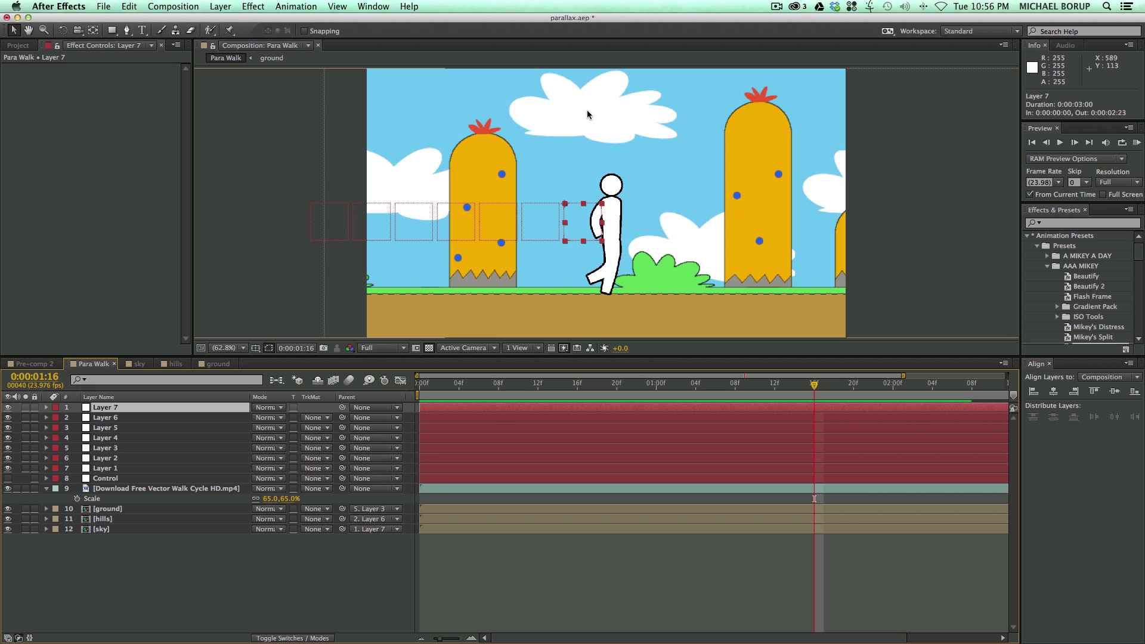
click(146, 566)
- Duplicate Layer 7 several times and parent the sky to Layer 15
click(130, 407)
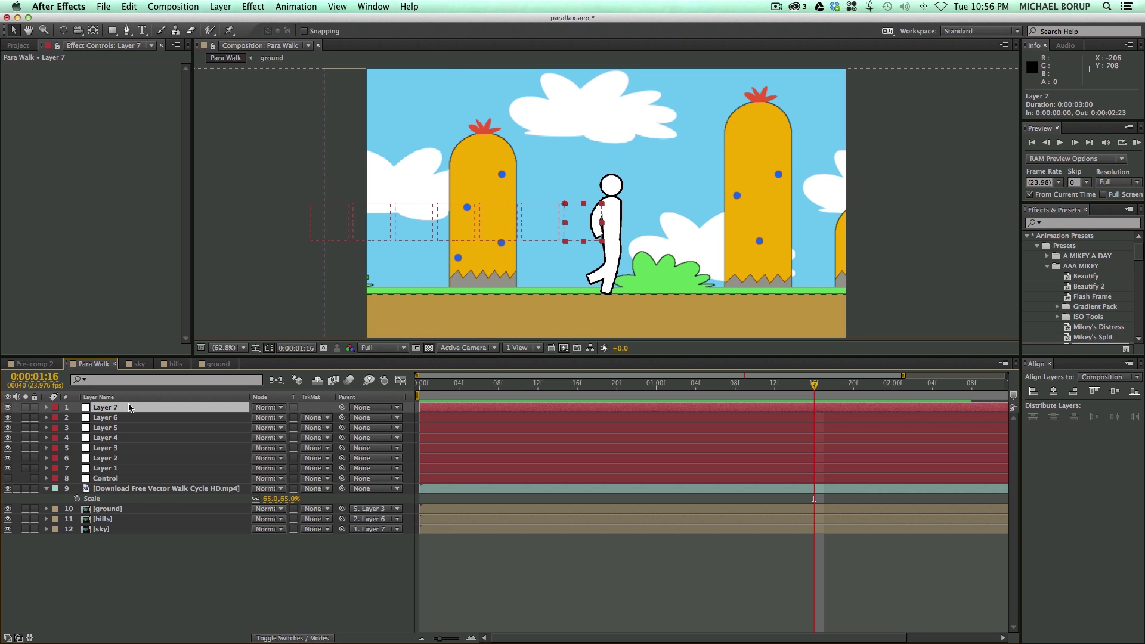
key(super+d)
key(super+d)
key(super+d)
key(super+d)
key(super+d)
key(super+d)
key(super+d)
key(super+d)
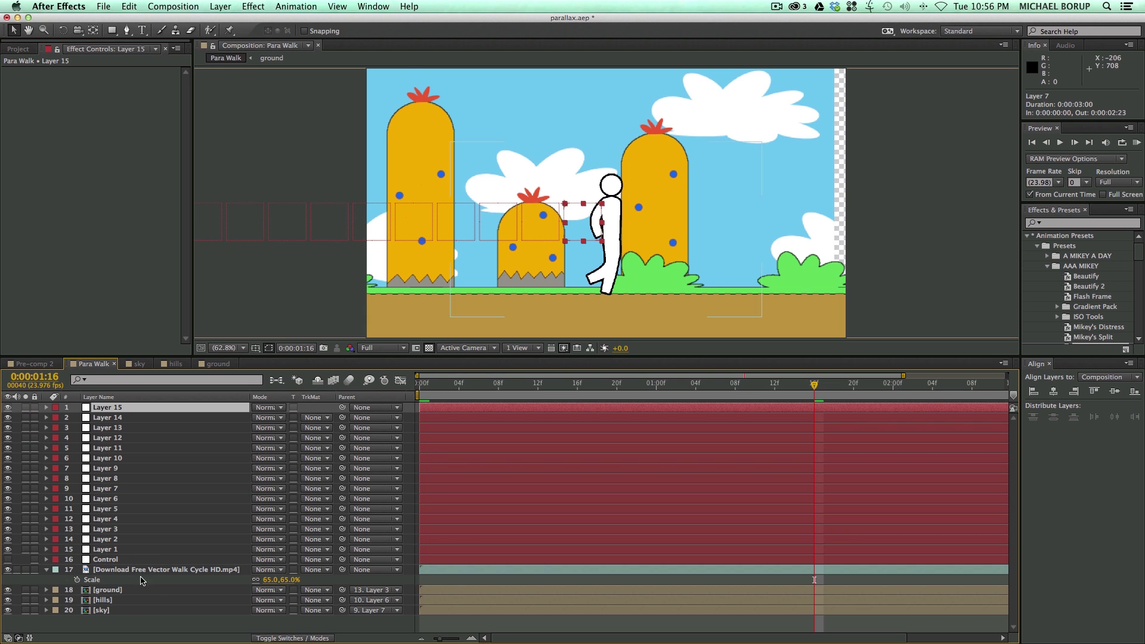
click(190, 610)
drag(342, 610, 133, 407)
- Parent the hills to Layer 11, keep the ground on Layer 3, and preview the walk
click(332, 599)
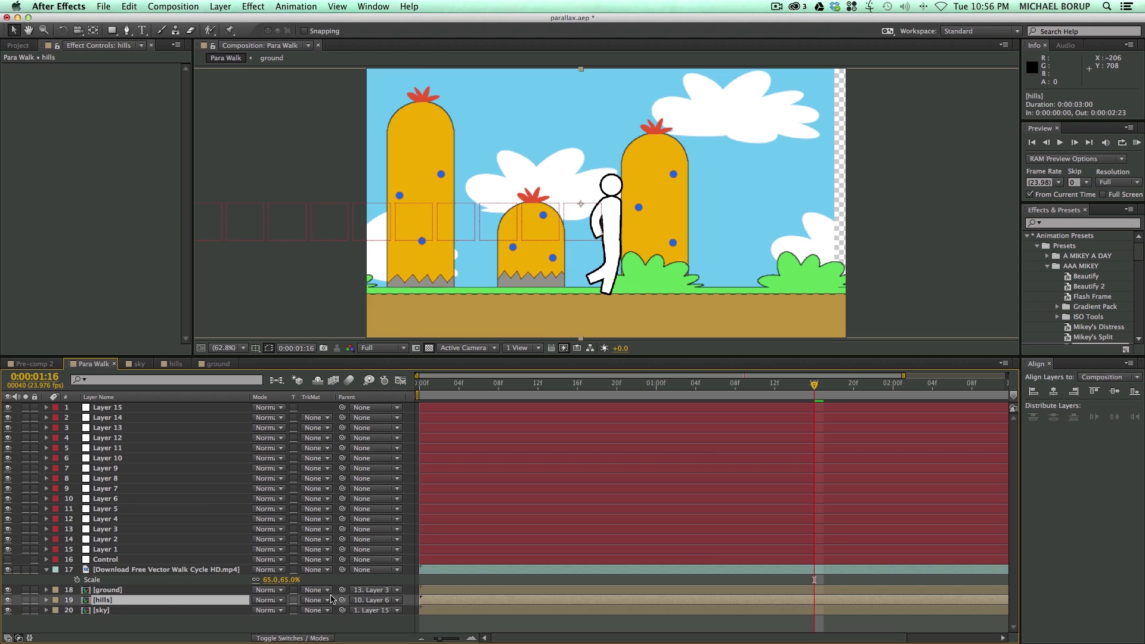
drag(343, 601, 134, 448)
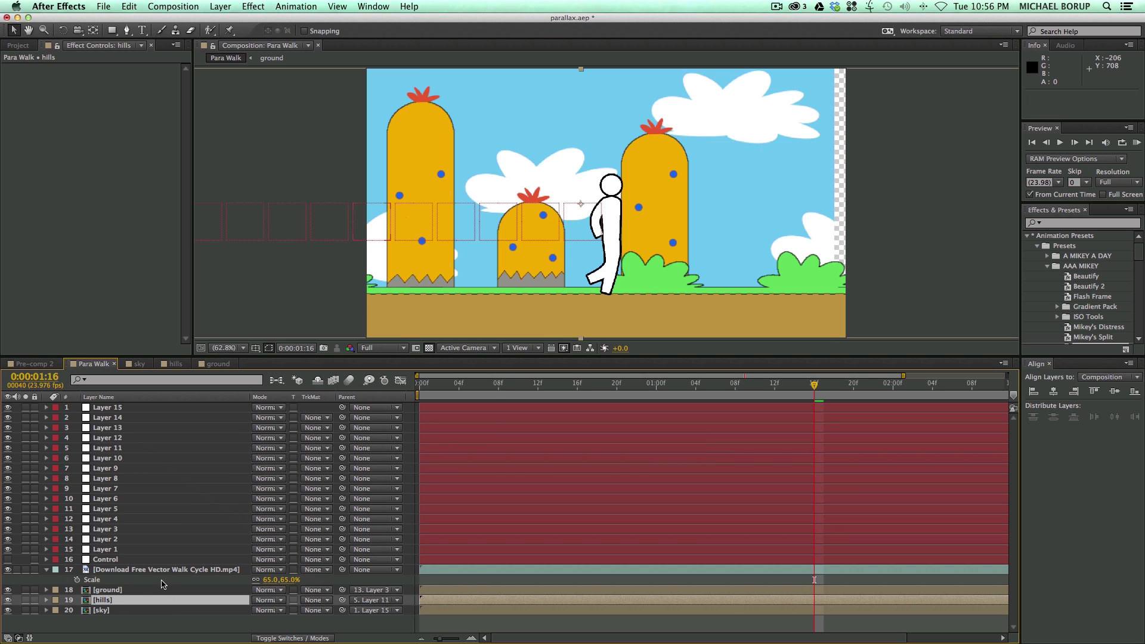
click(137, 591)
drag(343, 594, 542, 584)
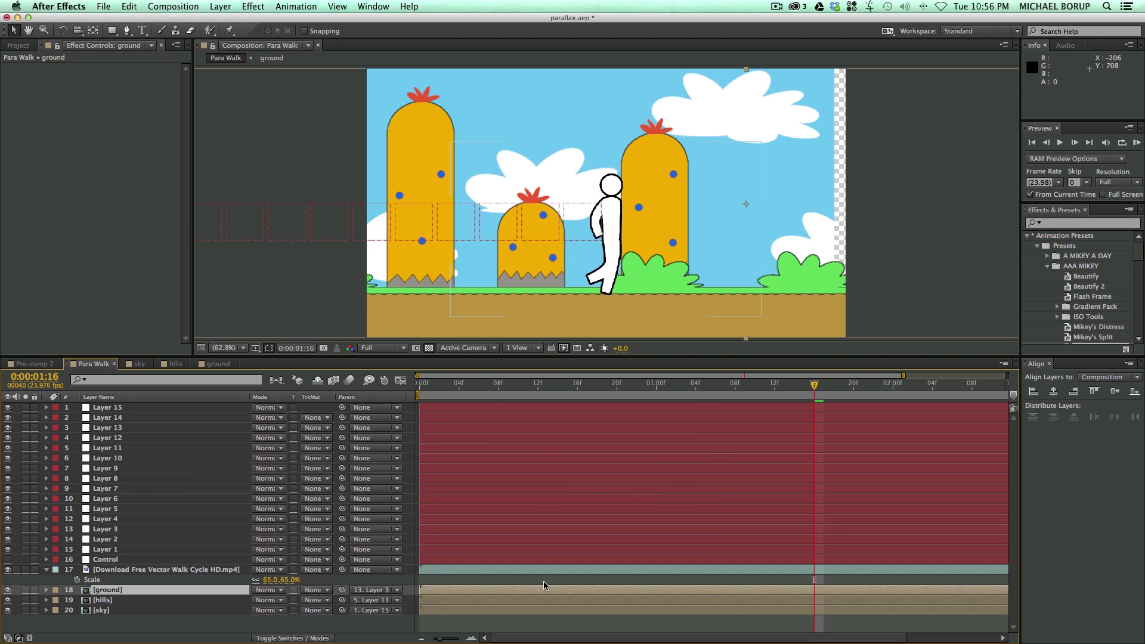
click(592, 529)
key(space)
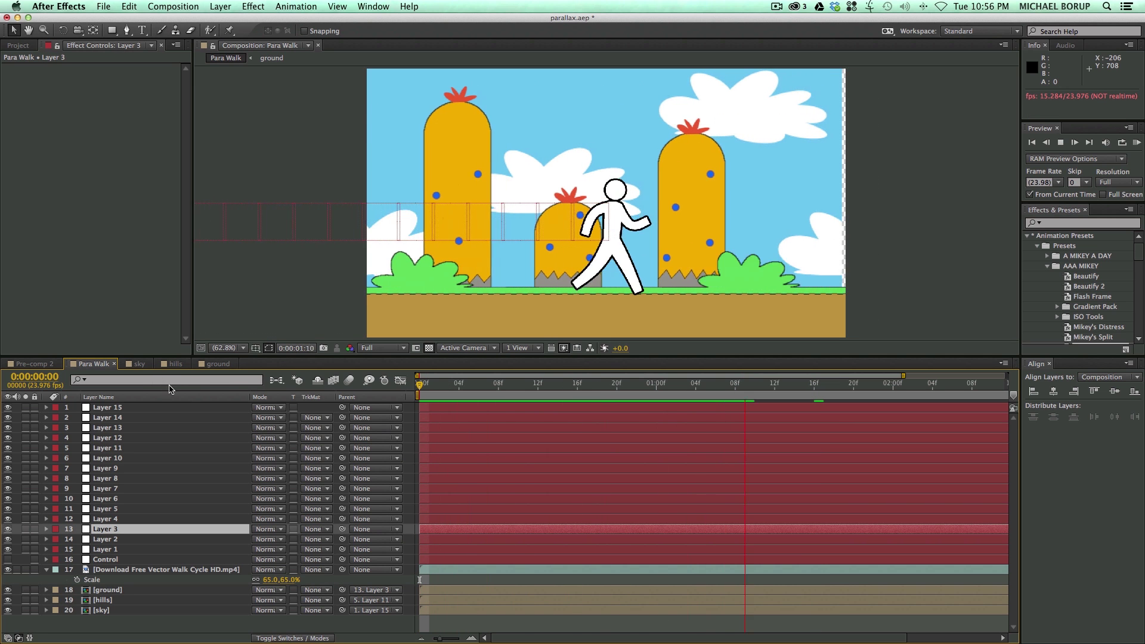
- Set the Control layer's Slider to 5 and preview the gentler parallax scroll
key(space)
drag(835, 391, 1038, 398)
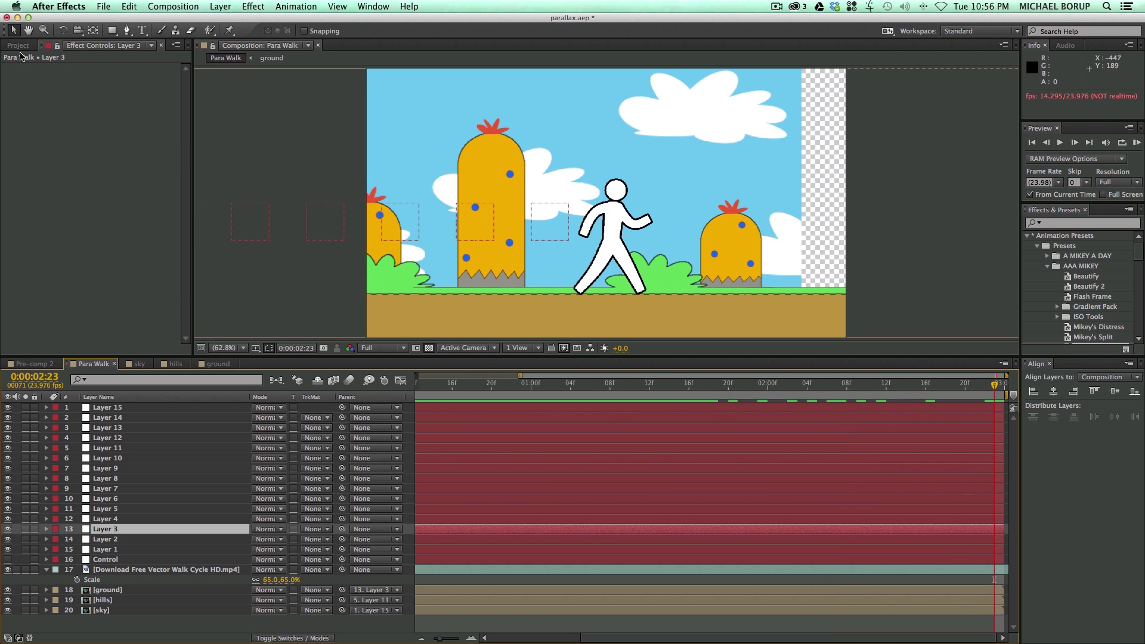
click(18, 46)
click(120, 560)
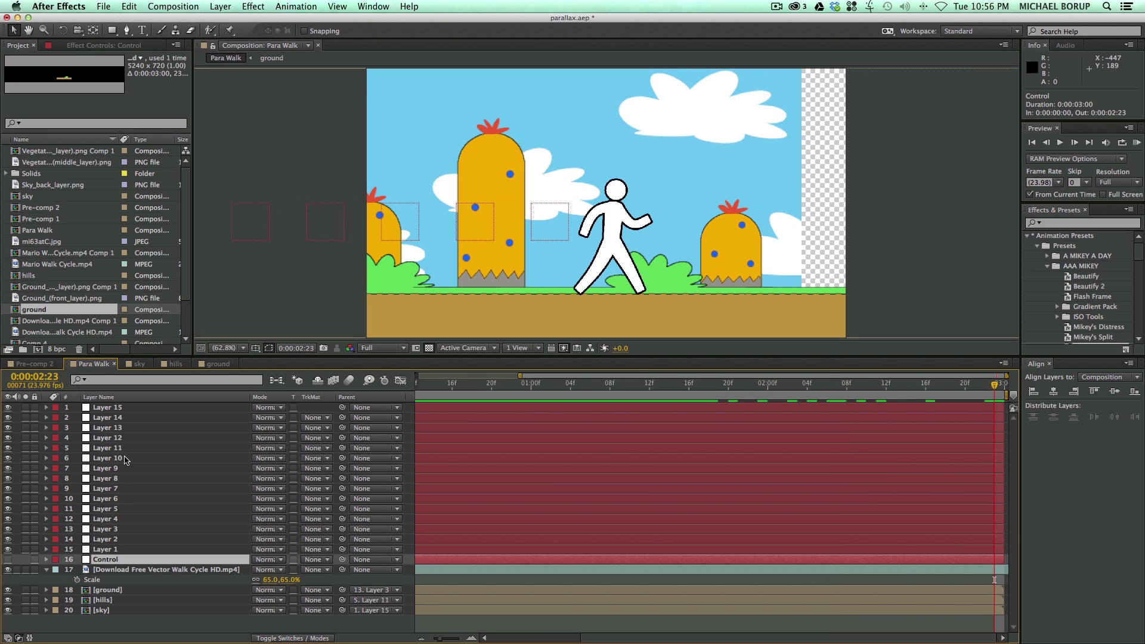
click(92, 46)
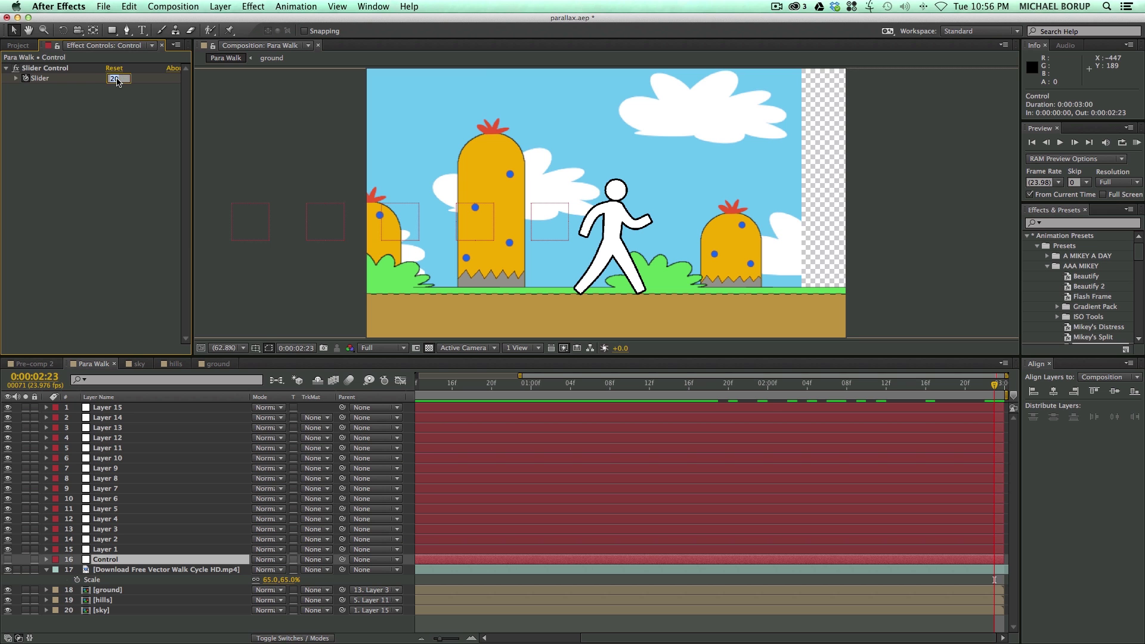
text(5)
key(Return)
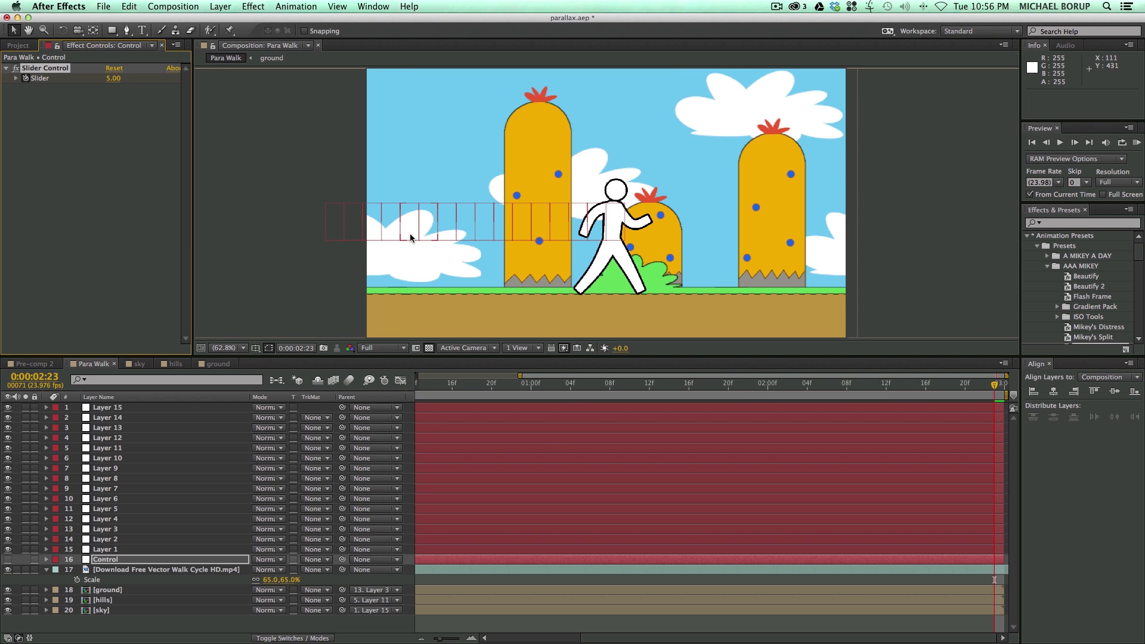
key(space)
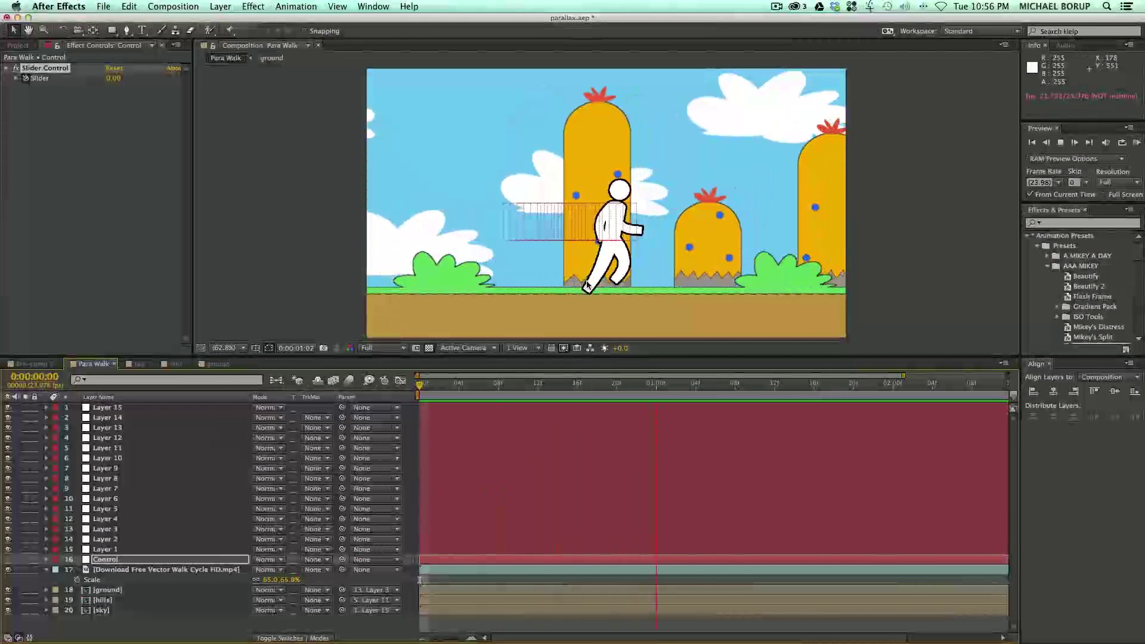
key(space)
- Switch the timeline to the layer switch columns and play the walk from the first frame
click(855, 299)
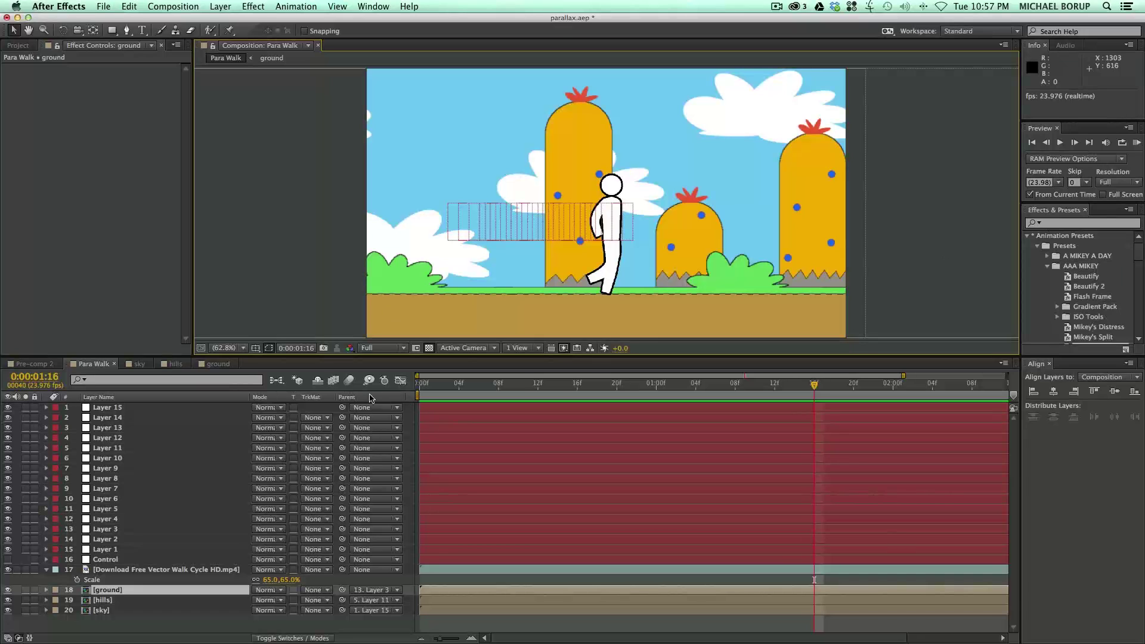
click(412, 387)
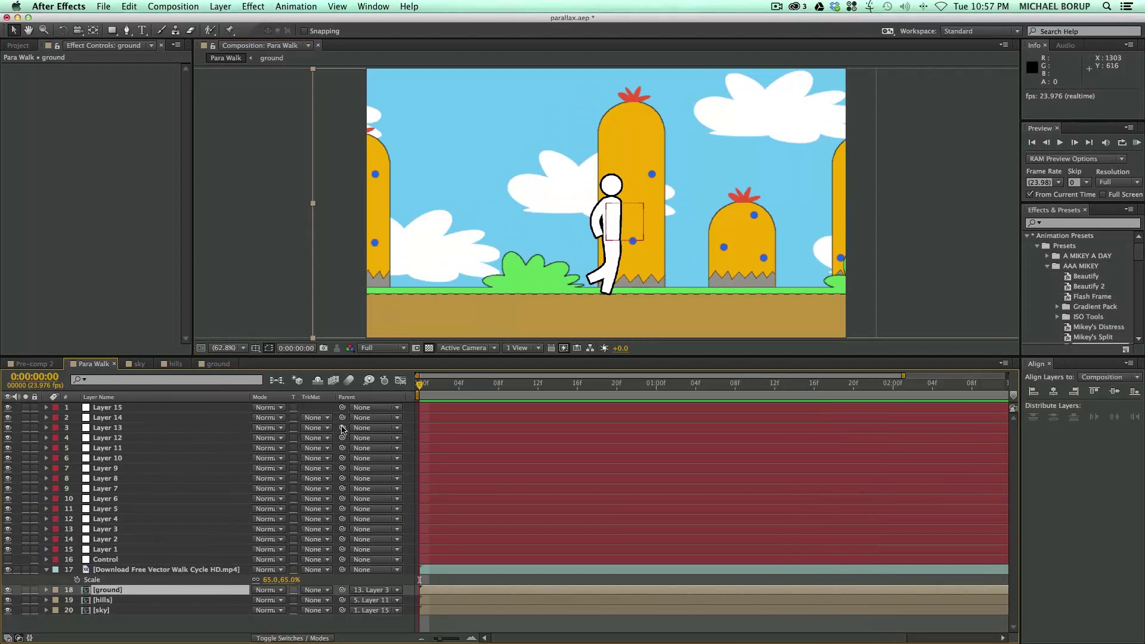
click(303, 637)
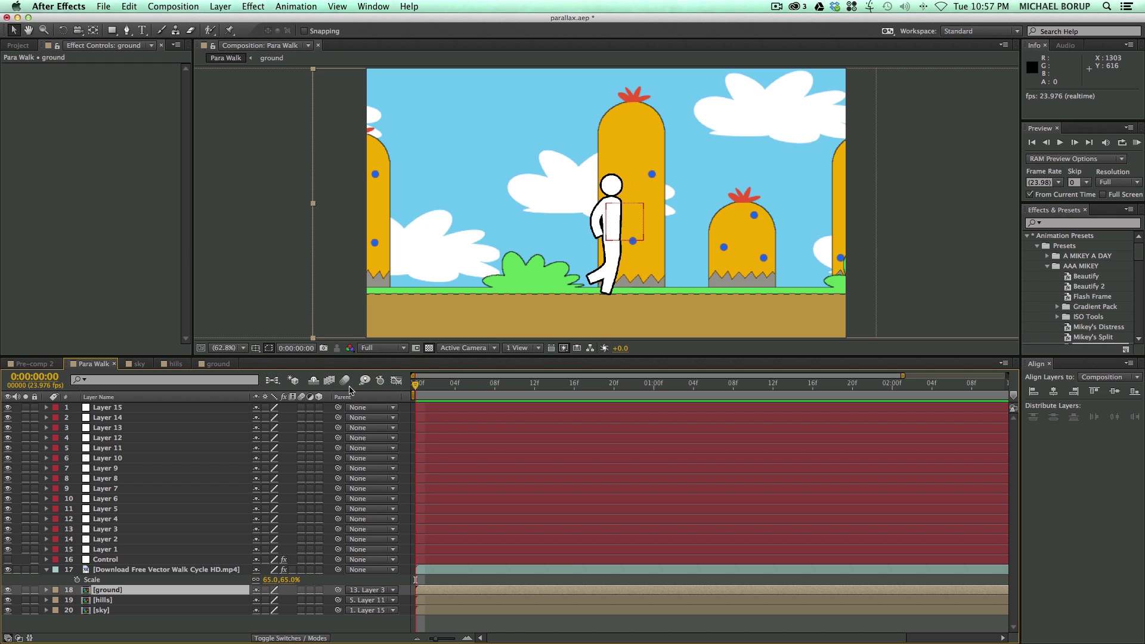
key(space)
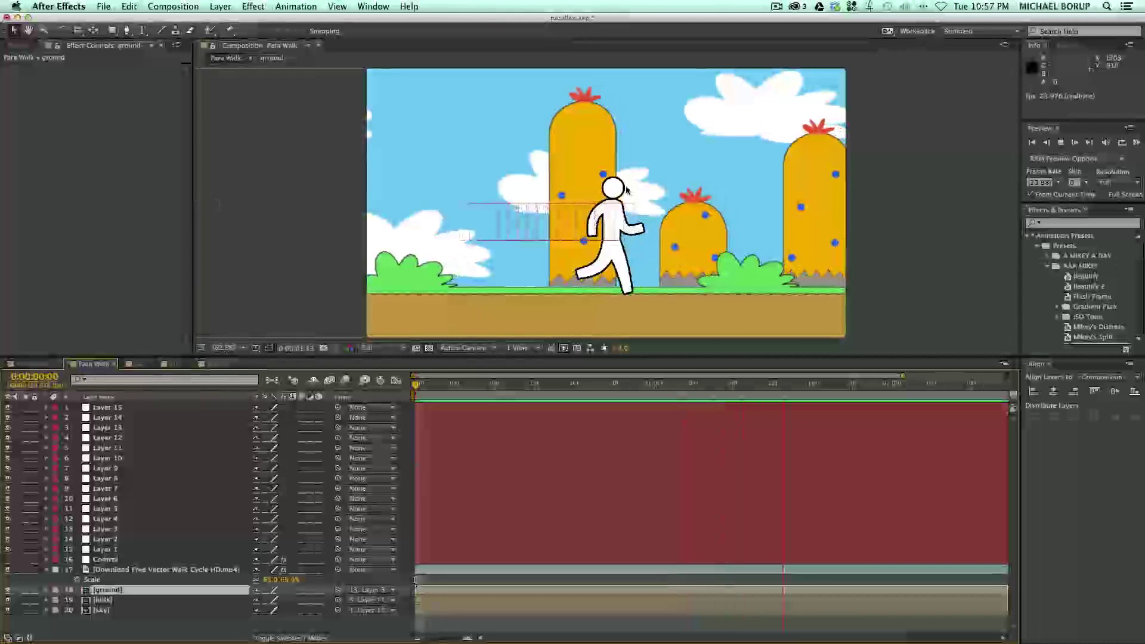
key(space)
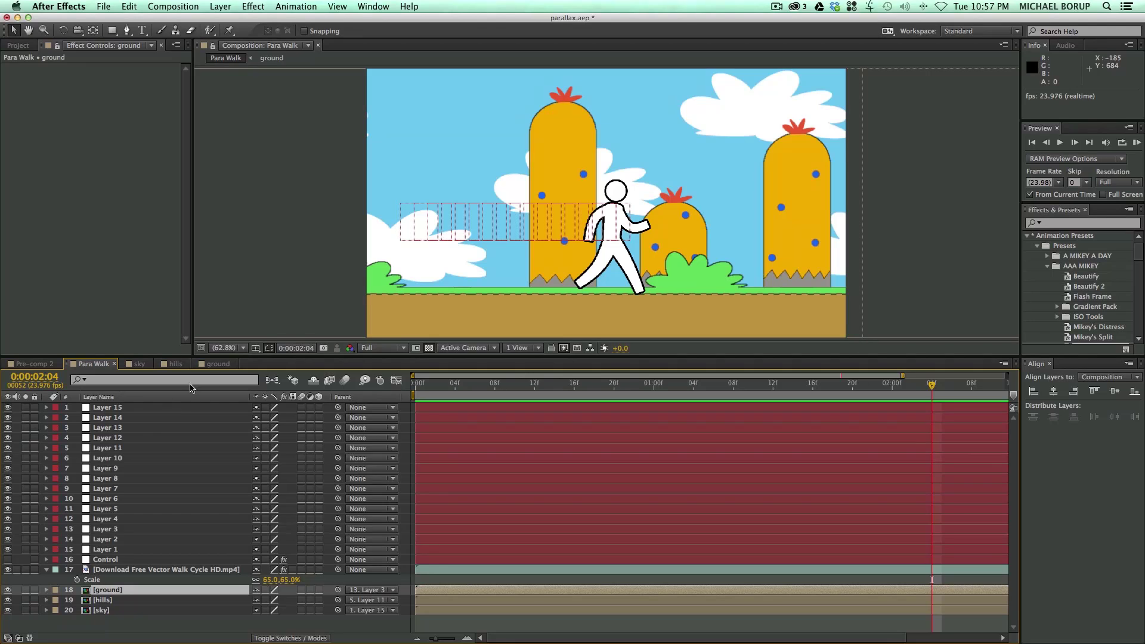
- Enlarge the timeline and open Layer 1's Position expression offsetting x by index*10 times the slider
drag(277, 356, 277, 306)
click(126, 500)
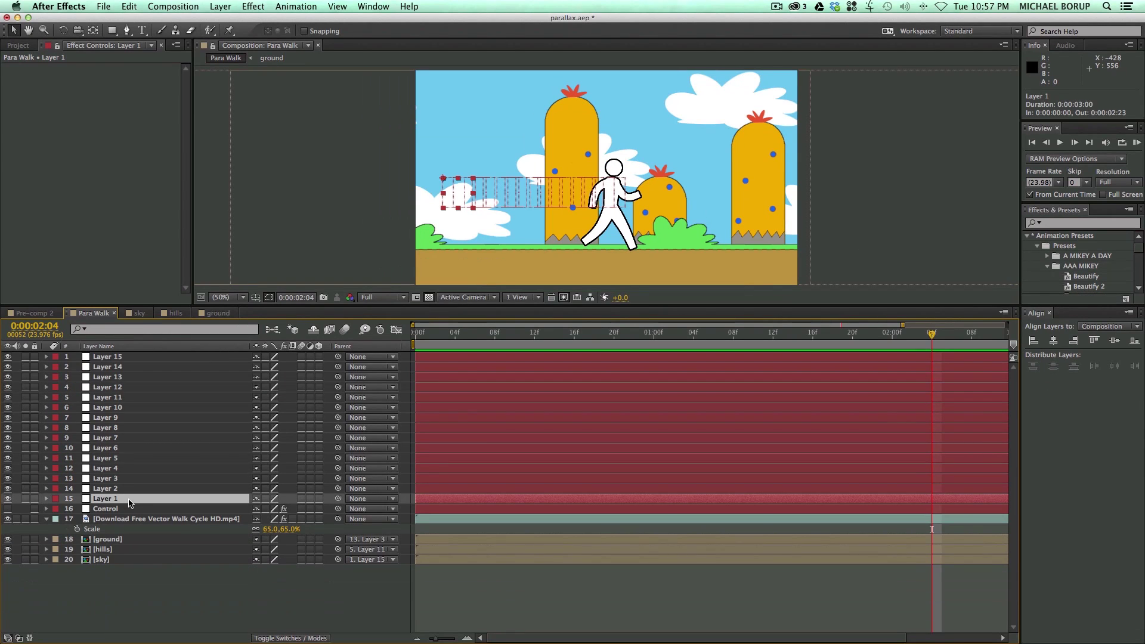
click(46, 499)
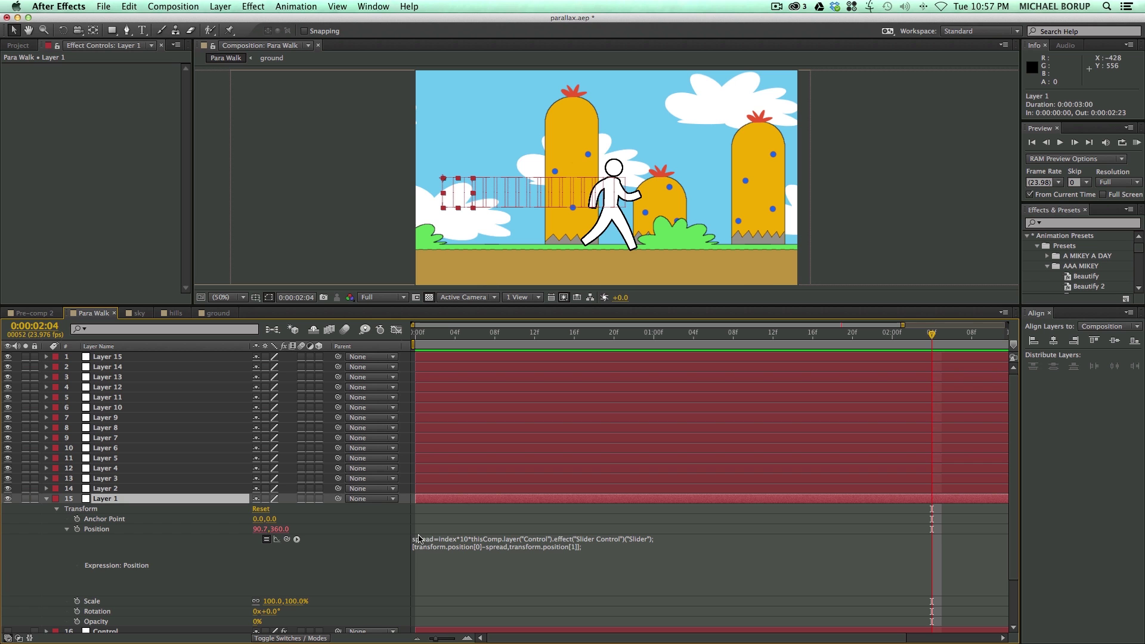
click(672, 537)
click(671, 537)
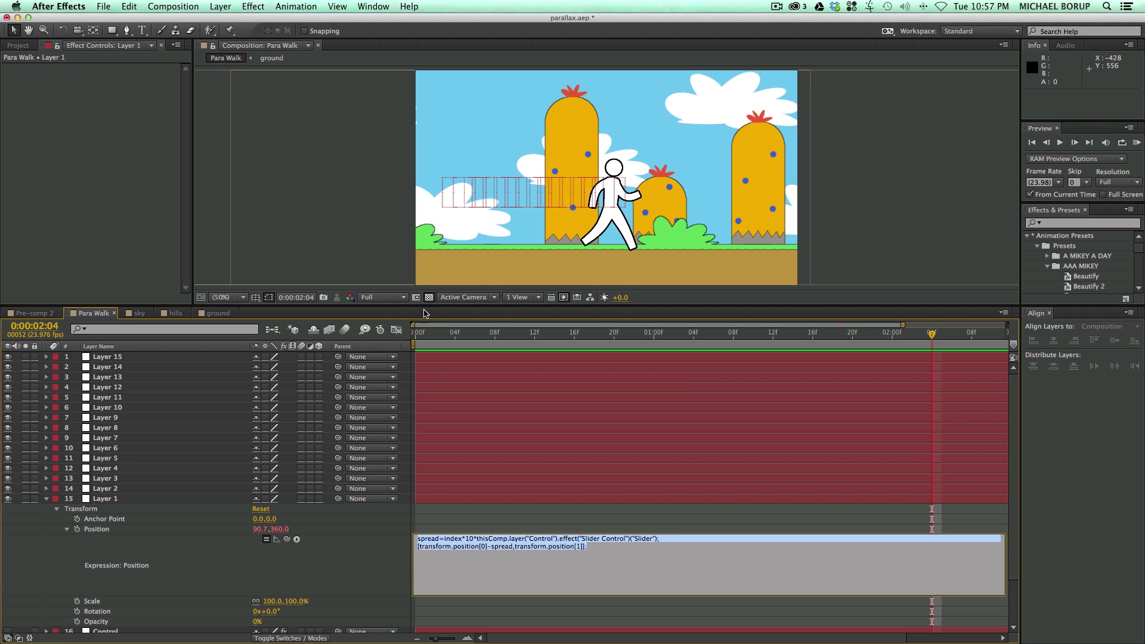
drag(426, 306, 434, 184)
click(627, 458)
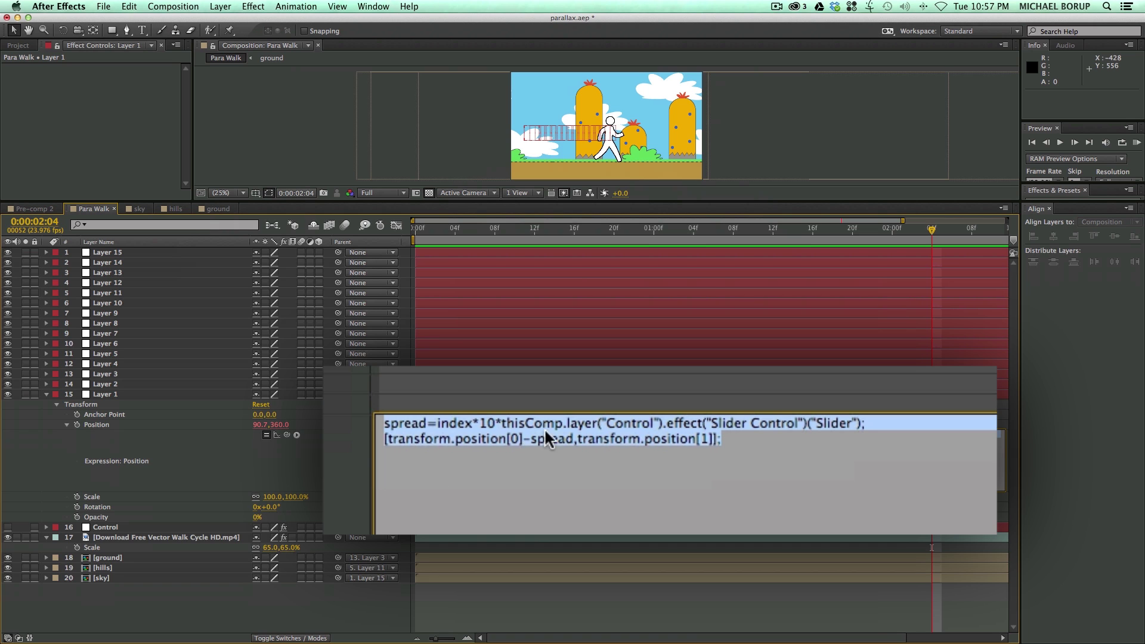
click(125, 528)
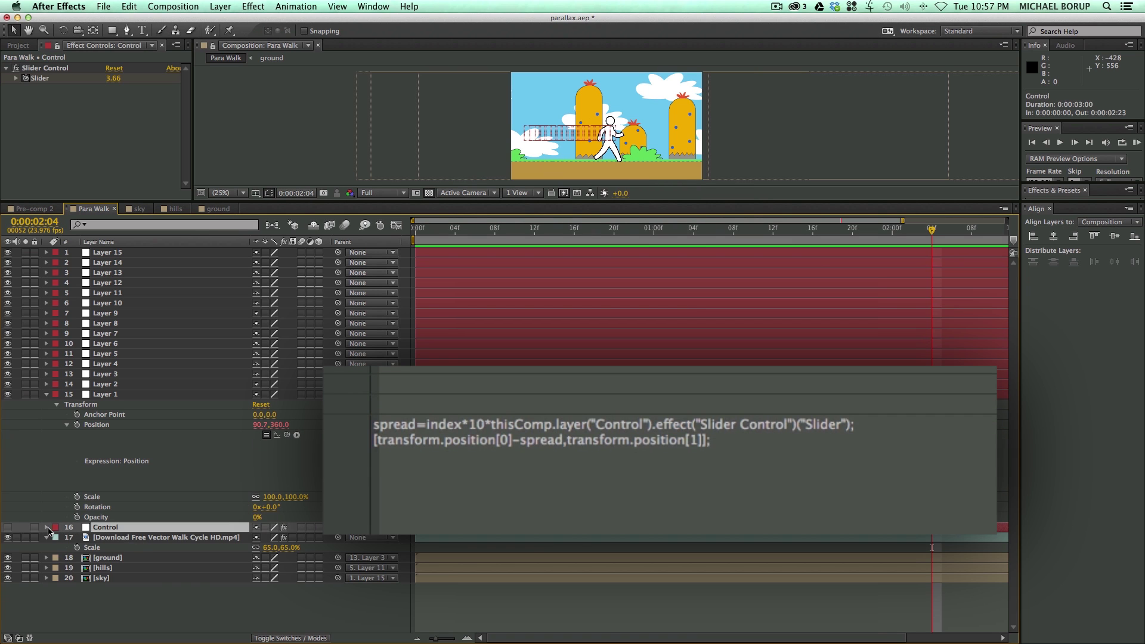
- Reveal the Control layer's Slider Control value of 3.66 beside Layer 1's Position expression
click(47, 527)
click(912, 480)
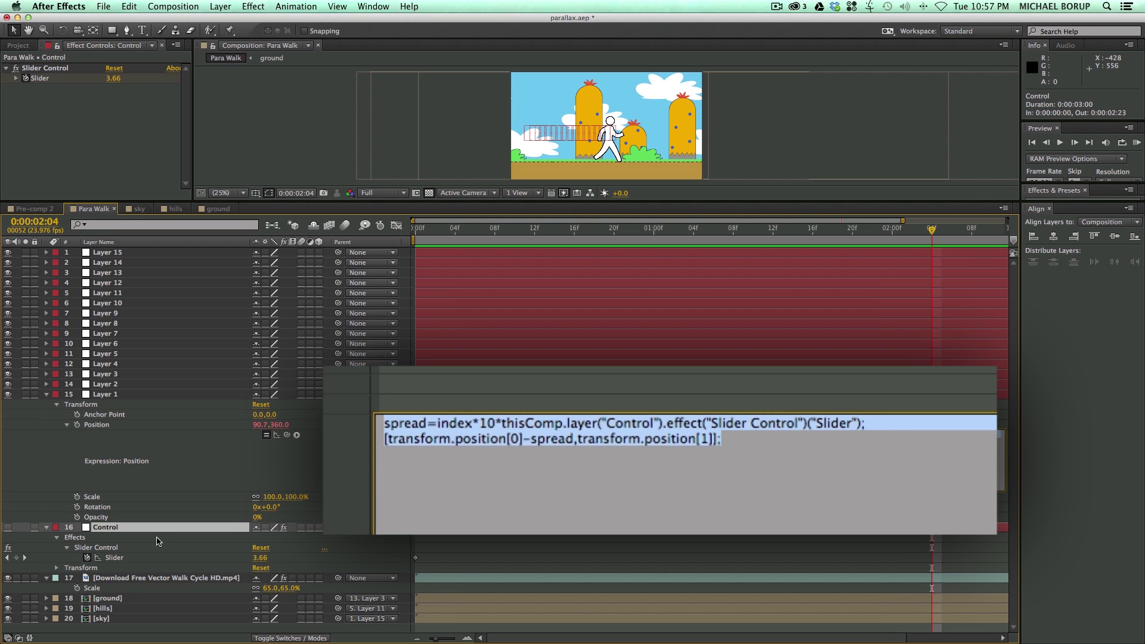
click(831, 442)
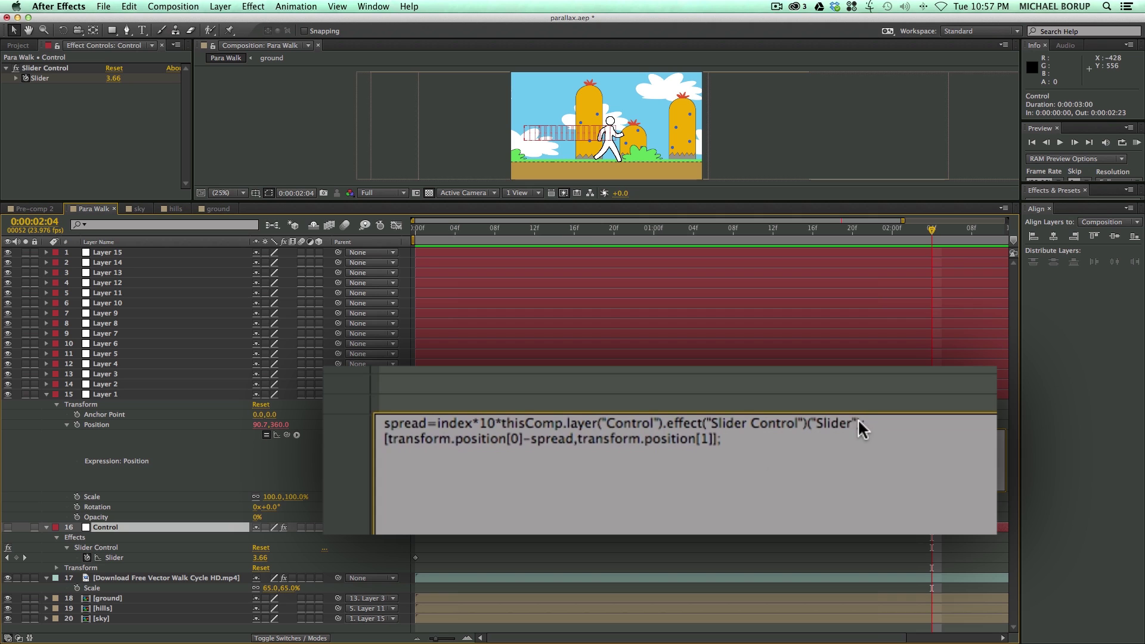
- Highlight the expression's Control slider reference, then the whole two-line spread expression
drag(838, 416, 501, 417)
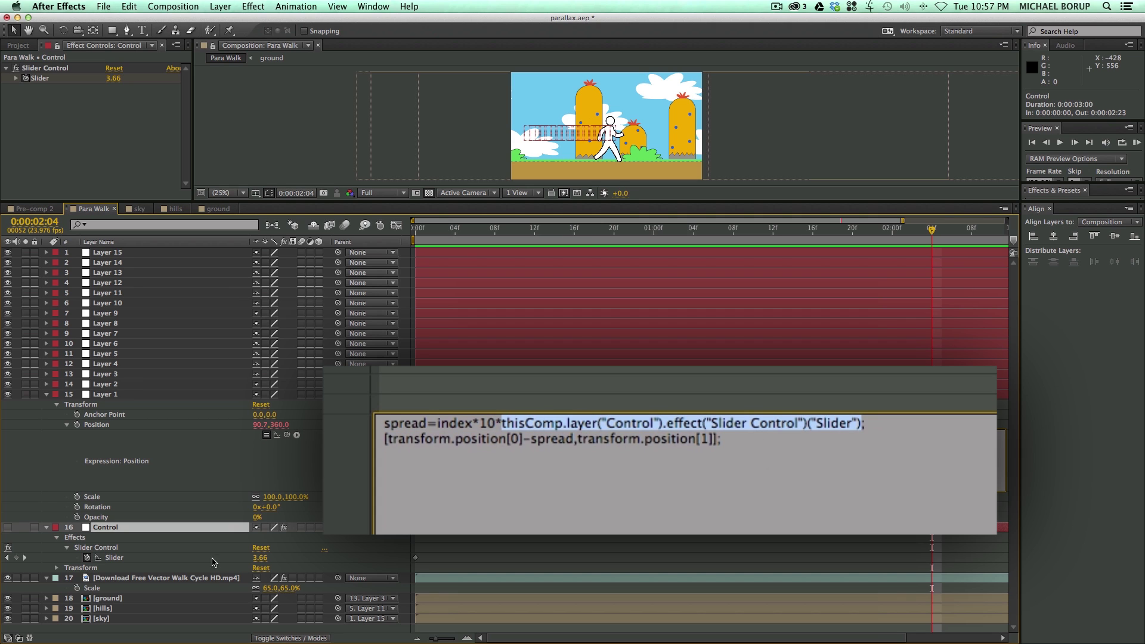
click(763, 495)
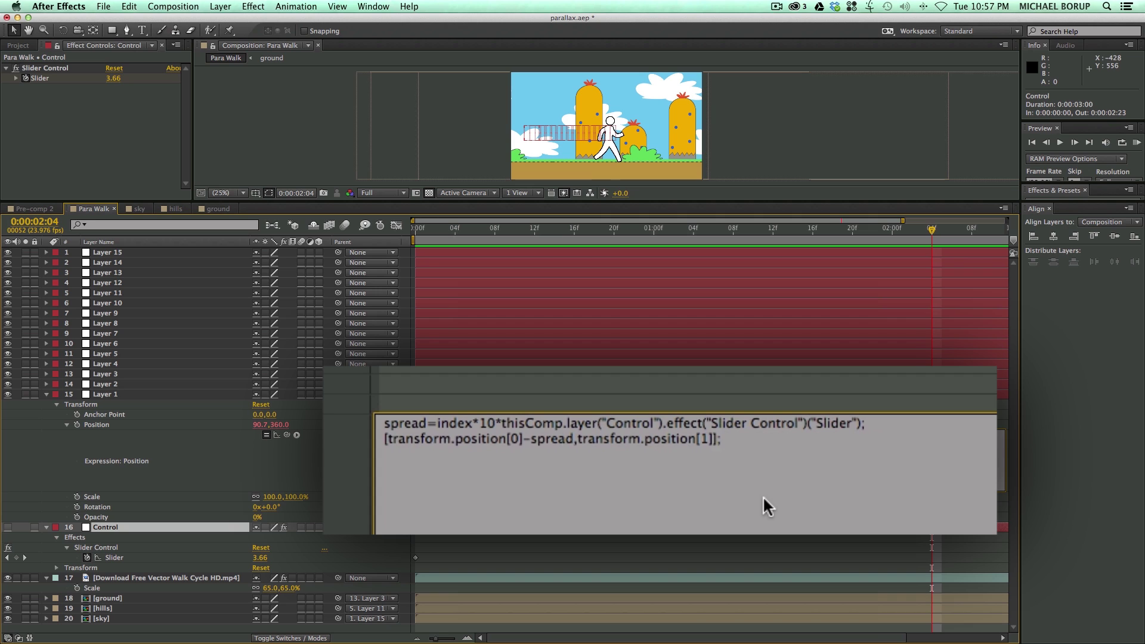
drag(789, 473, 377, 395)
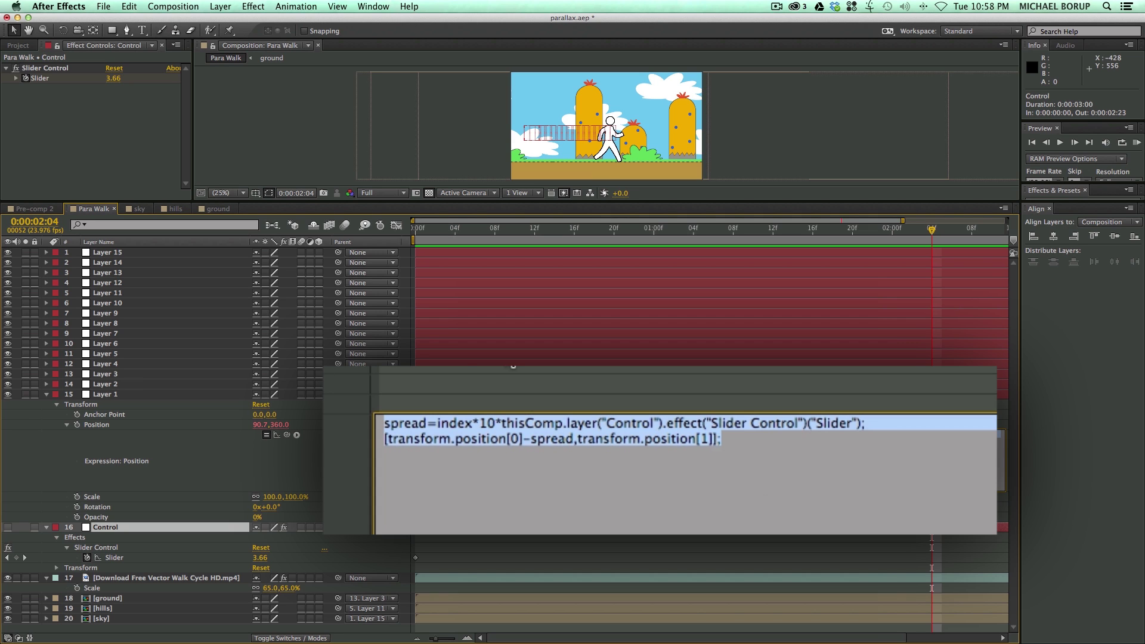